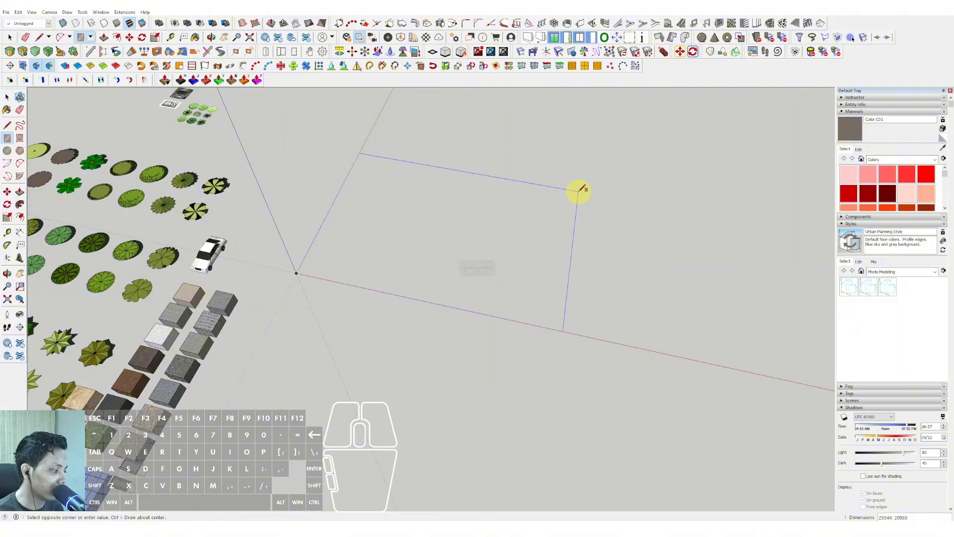
# Draw a rectangle of about 29544 by 20968 on the ground, starting from the origin.
pyautogui.click(579, 190)
pyautogui.press('space')
pyautogui.moveTo(496, 231); pyautogui.dragTo(419, 210, button='middle')
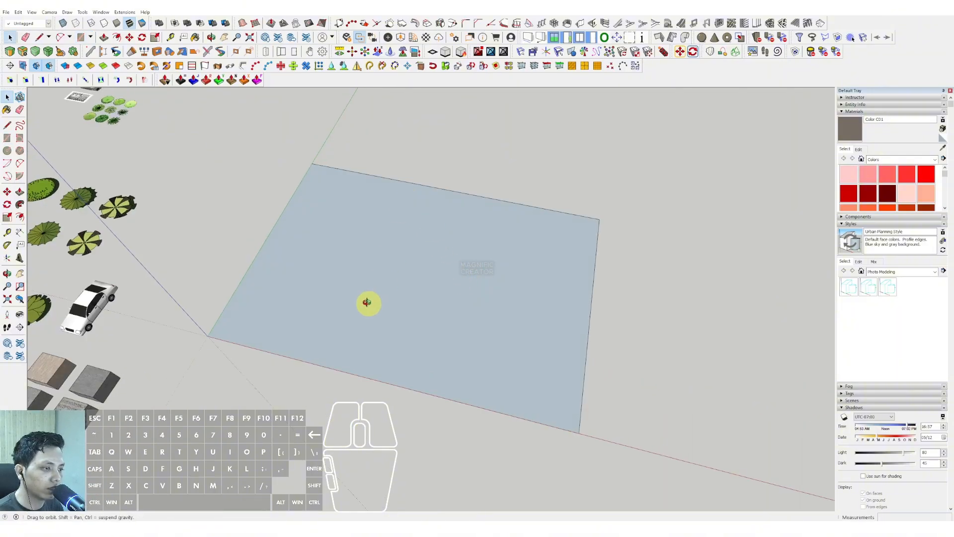
pyautogui.moveTo(367, 302); pyautogui.dragTo(379, 313, button='middle')
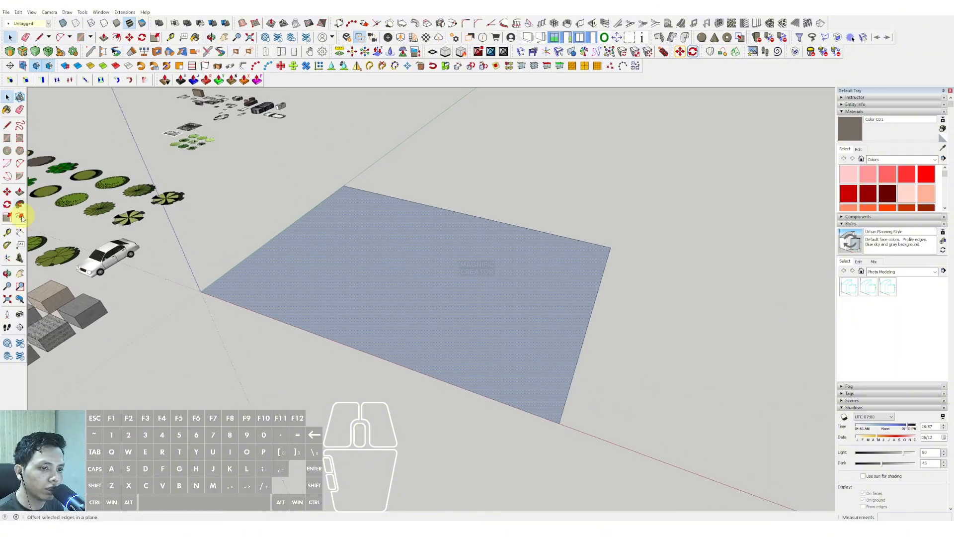
# Extrude the ground rectangle upward into a slab and turn the whole slab into a component.
pyautogui.moveTo(319, 259); pyautogui.dragTo(320, 251)
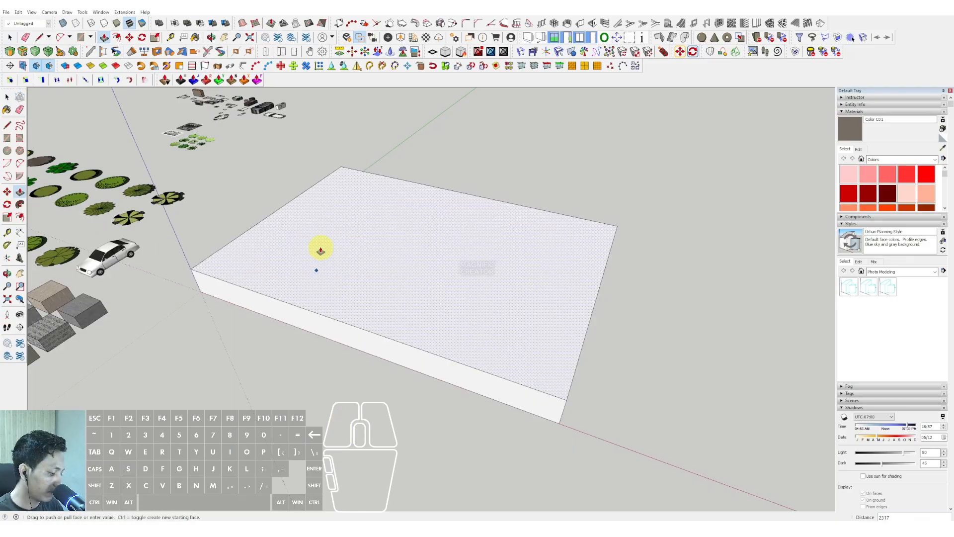
pyautogui.press('space')
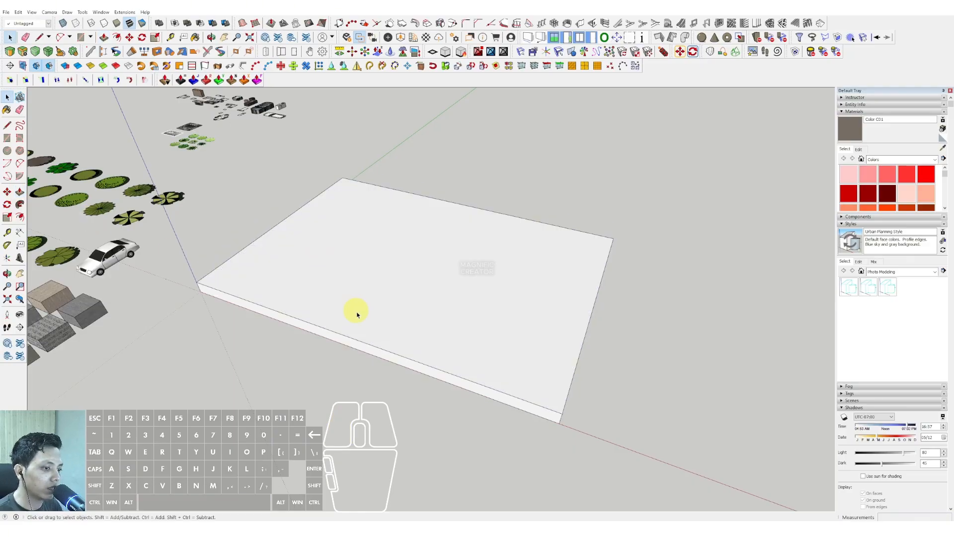
pyautogui.tripleClick(356, 311)
pyautogui.rightClick(359, 314)
pyautogui.click(389, 369)
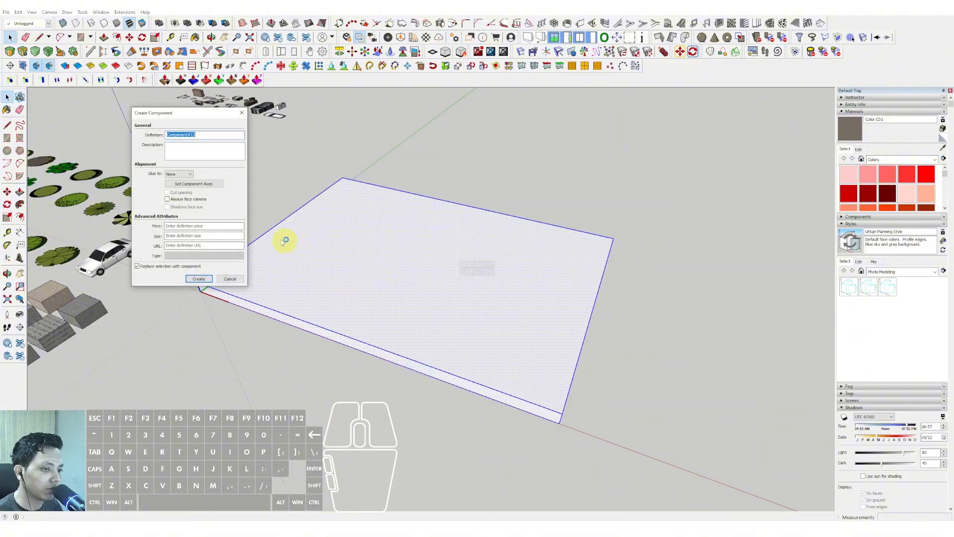
pyautogui.click(200, 278)
# Draw a footprint of about 600 by 600 on the slab's corner at the origin and extrude it into a column.
pyautogui.scroll(5, 261, 288)
pyautogui.click(166, 308)
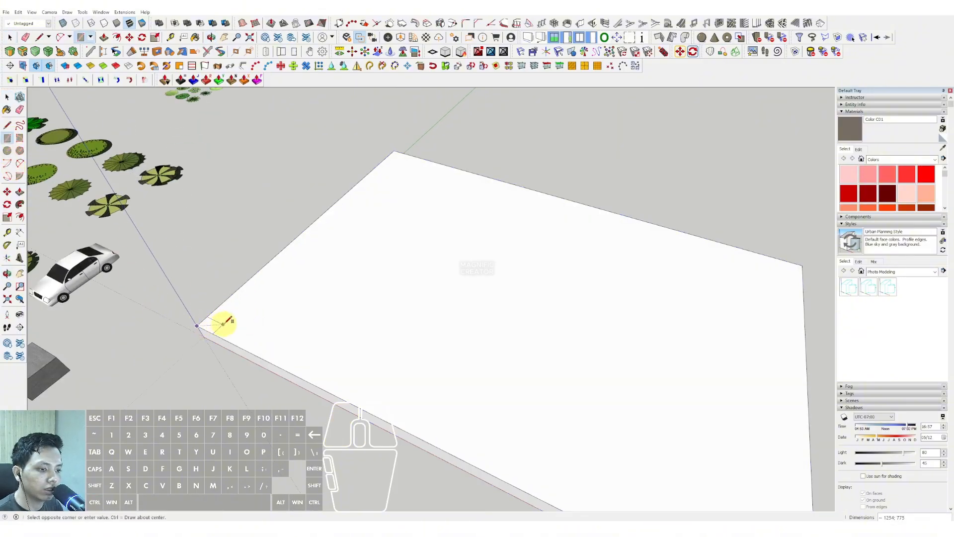
pyautogui.scroll(4, 223, 324)
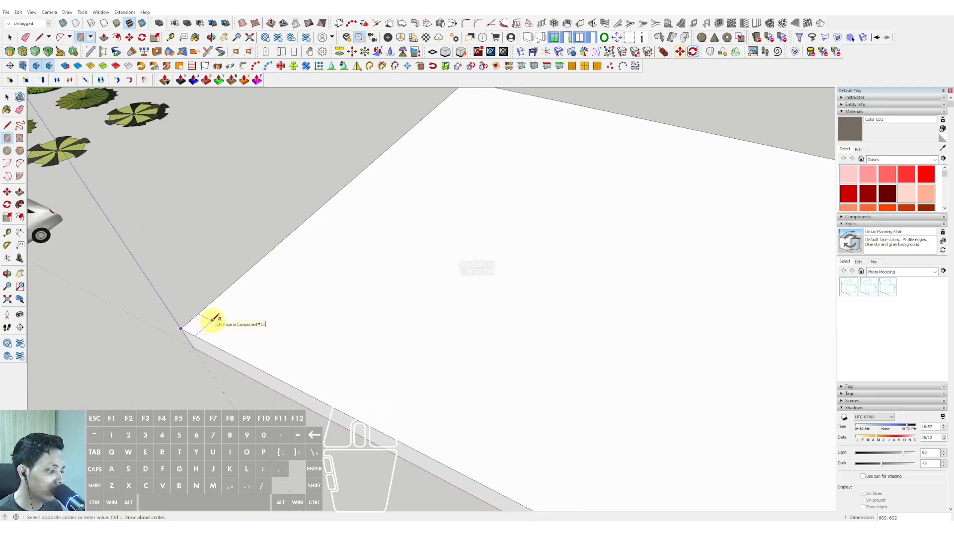
pyautogui.press('space')
pyautogui.click(196, 329)
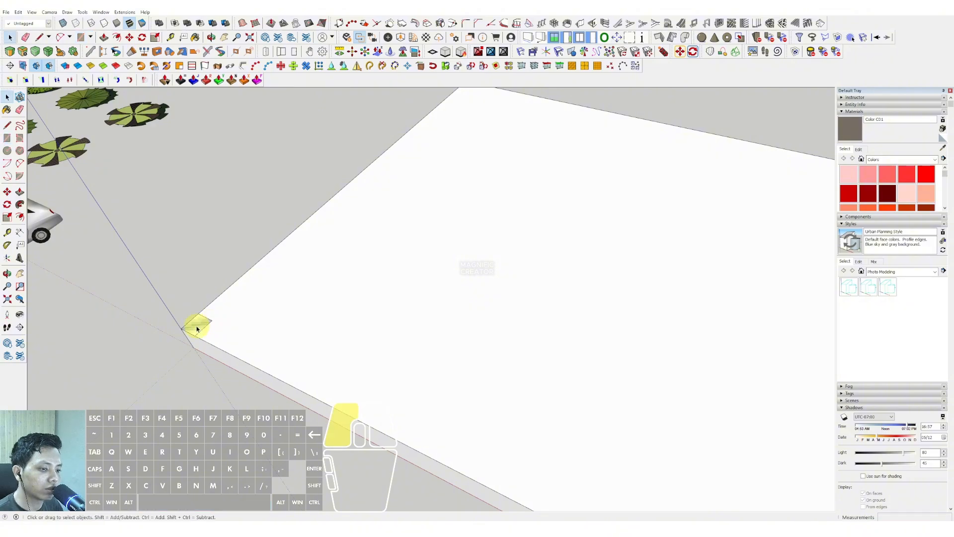
pyautogui.click(202, 330)
pyautogui.click(176, 247)
pyautogui.press('space')
pyautogui.moveTo(196, 280); pyautogui.dragTo(202, 286, button='middle')
# Select the whole corner column and make it a component.
pyautogui.click(183, 277)
pyautogui.rightClick(182, 278)
pyautogui.tripleClick(171, 271)
pyautogui.rightClick(180, 270)
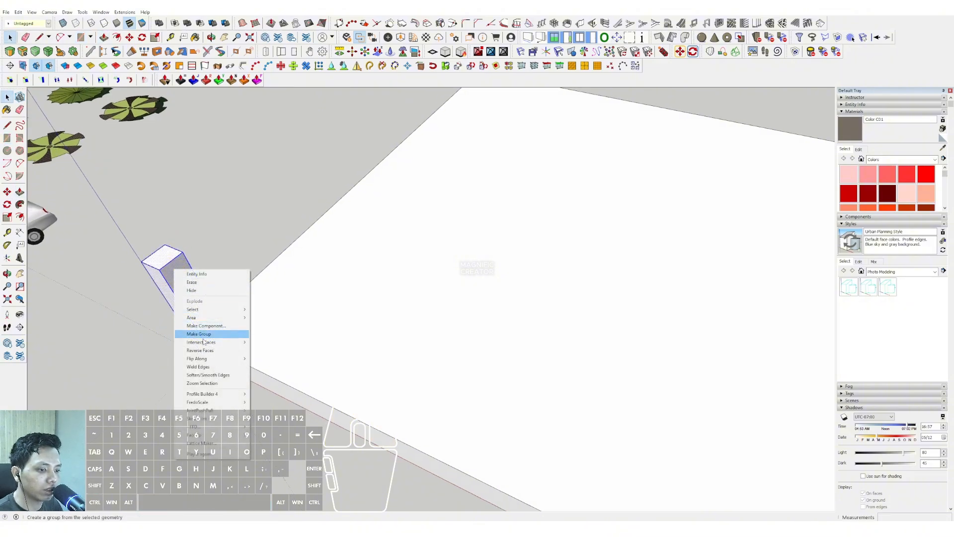
pyautogui.click(198, 326)
pyautogui.click(198, 279)
# Copy the column to the opposite end of the slab's front edge and divide the span into four equal spacings.
pyautogui.moveTo(208, 322); pyautogui.dragTo(213, 335, button='middle')
pyautogui.press('m')
pyautogui.scroll(-8, 229, 317)
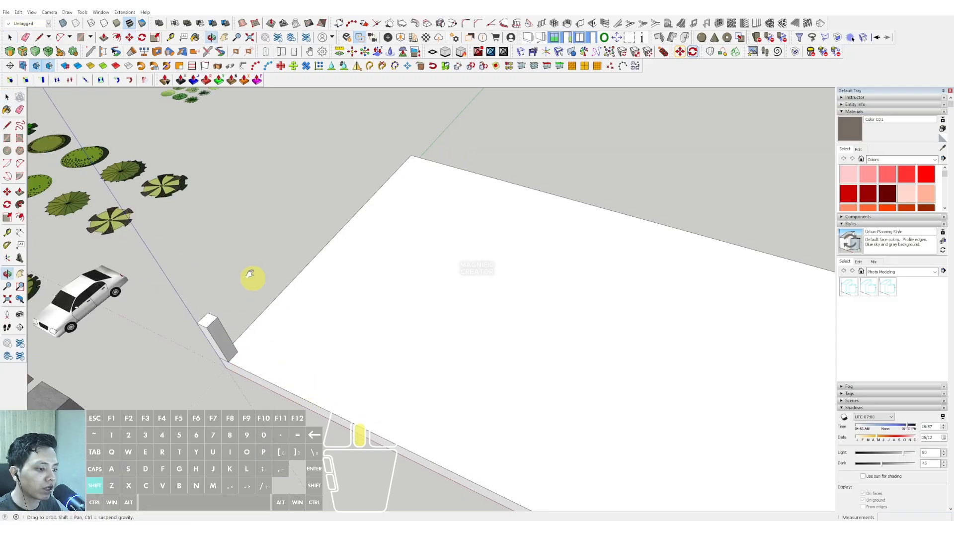
pyautogui.press('shift')
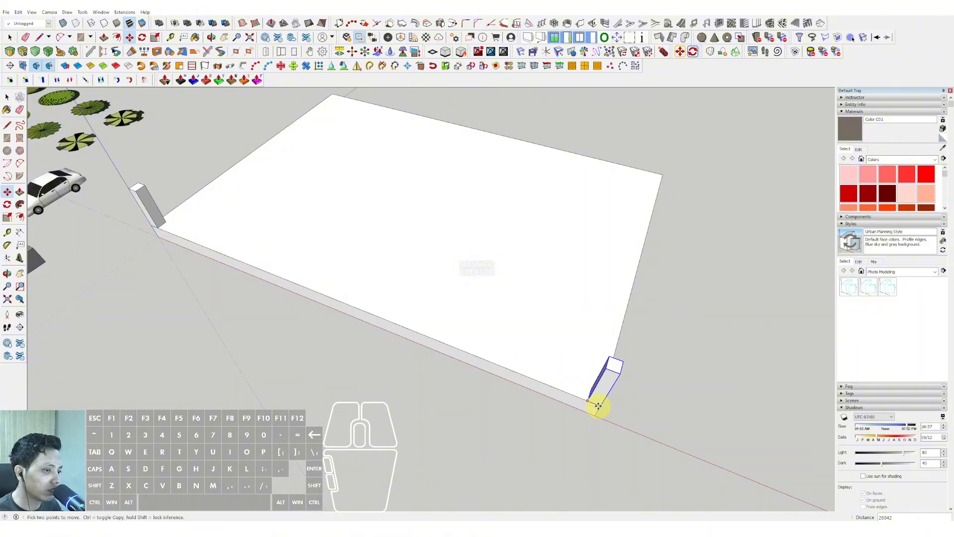
pyautogui.press('Return')
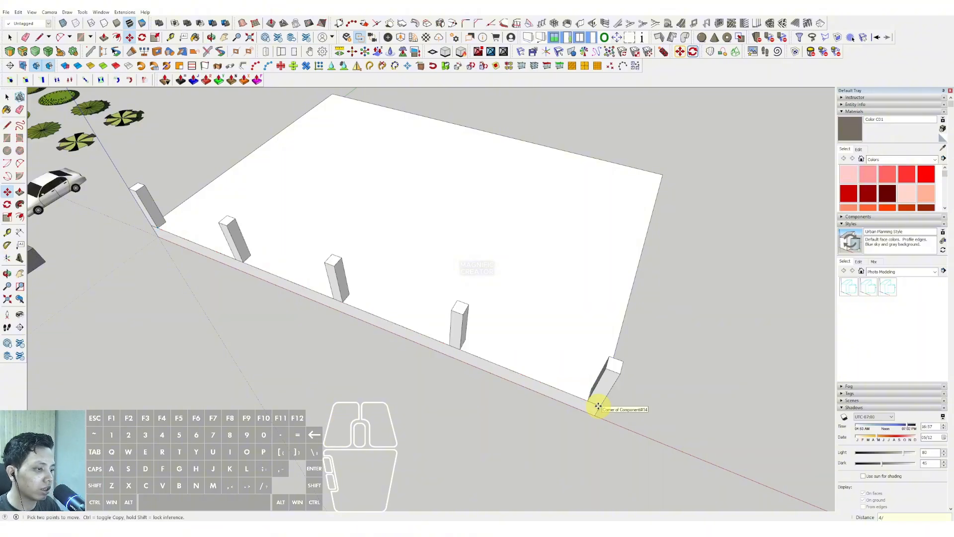
# Measure the spacing between the last two columns of the front row.
pyautogui.press('space')
pyautogui.scroll(-2, 418, 342)
pyautogui.scroll(3, 623, 377)
pyautogui.press('l')
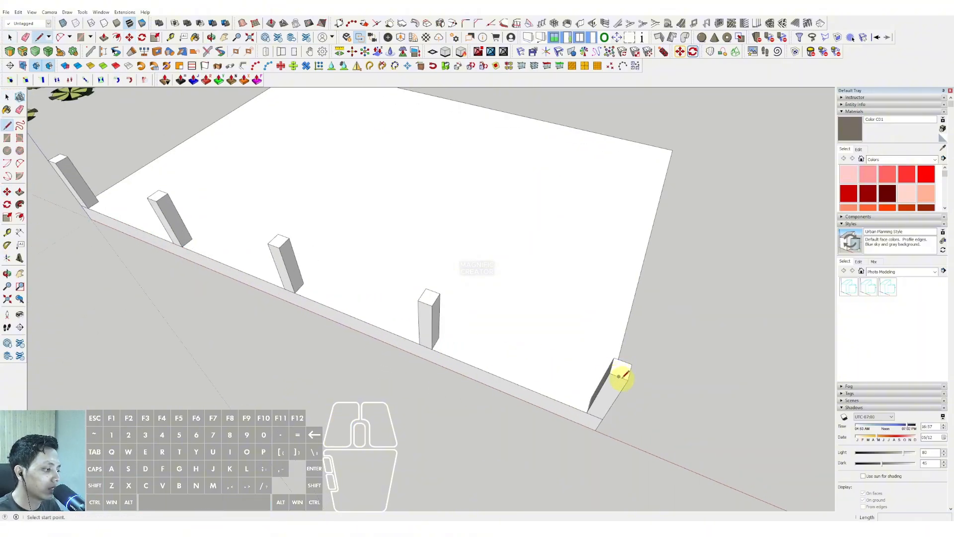
pyautogui.click(620, 375)
pyautogui.scroll(3, 433, 313)
pyautogui.press('space')
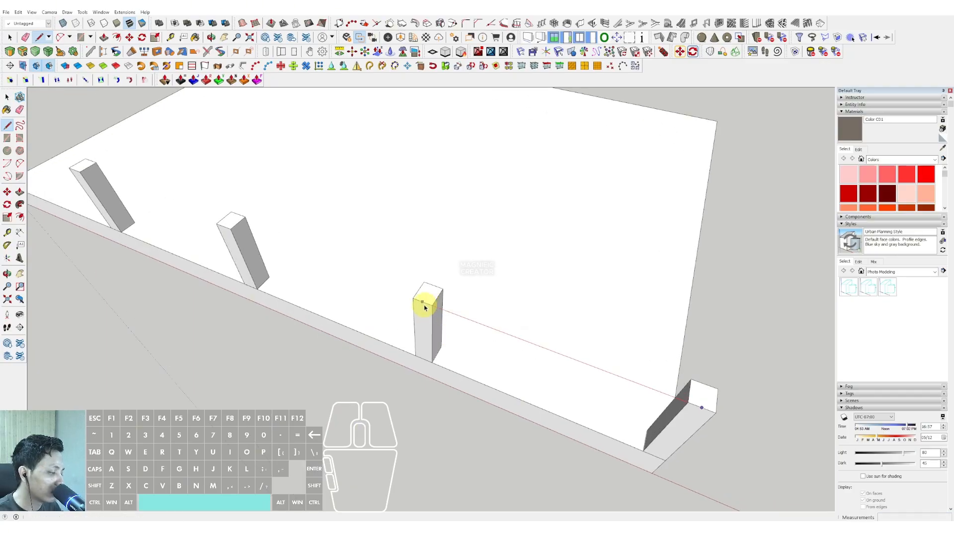
# Copy the front row of columns to the slab's rear edge and divide the span into three equal spacings.
pyautogui.scroll(-3, 422, 302)
pyautogui.moveTo(404, 319); pyautogui.dragTo(420, 384, button='middle')
pyautogui.click(404, 386)
pyautogui.press('ctrl')
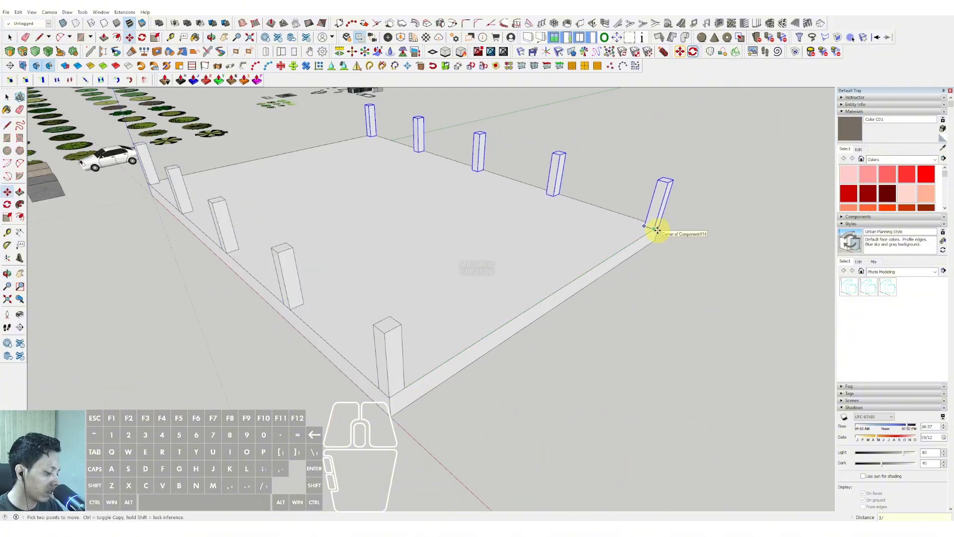
pyautogui.write('3/')
pyautogui.press('Return')
pyautogui.press('space')
# Copy the ground slab vertically upward by 4000 to form the floor slab above the columns.
pyautogui.moveTo(658, 228); pyautogui.dragTo(631, 240, button='middle')
pyautogui.tripleClick(571, 278)
pyautogui.moveTo(571, 279); pyautogui.dragTo(595, 307, button='middle')
pyautogui.press('m')
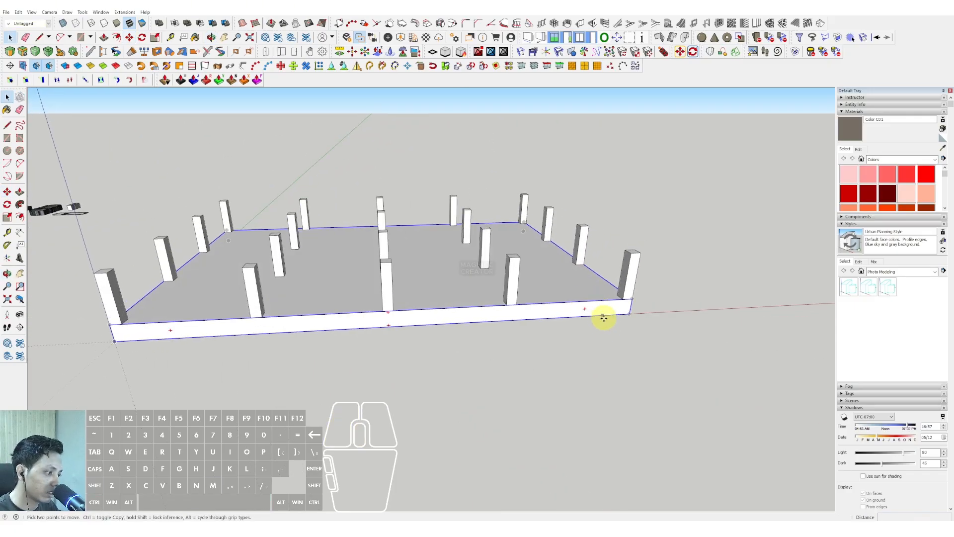
pyautogui.click(629, 311)
pyautogui.press('ctrl')
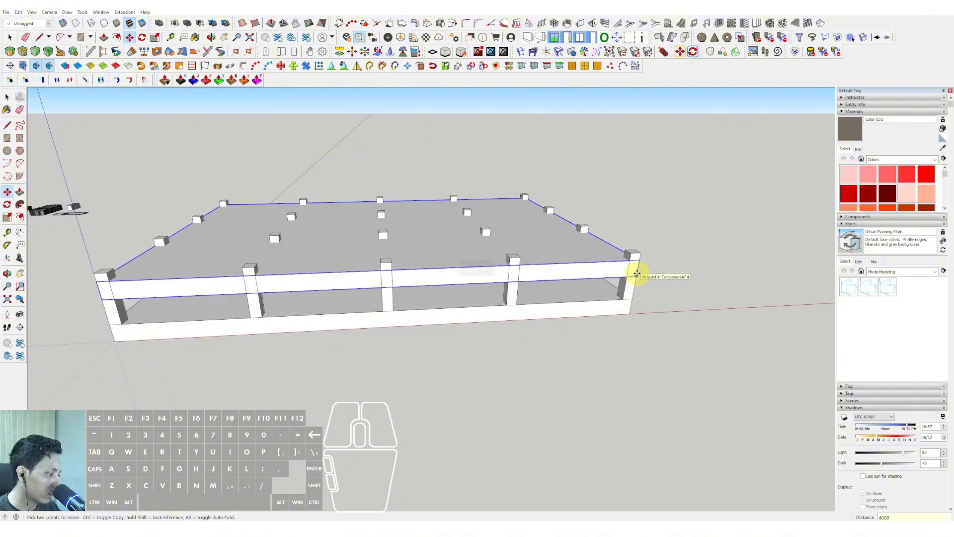
pyautogui.click(637, 273)
pyautogui.press('space')
# Open the column component and extend its top face up to the underside of the upper slab.
pyautogui.doubleClick(630, 273)
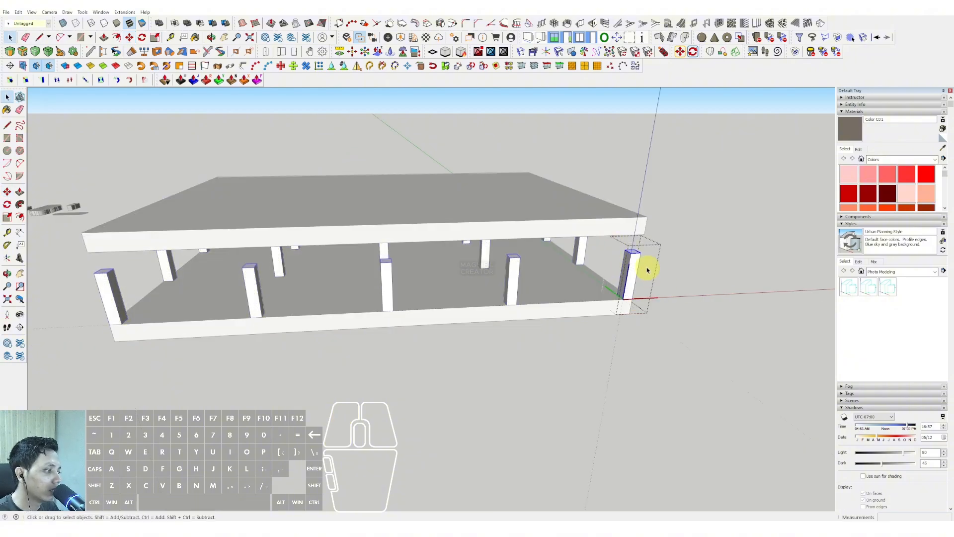
pyautogui.press('v')
pyautogui.click(640, 256)
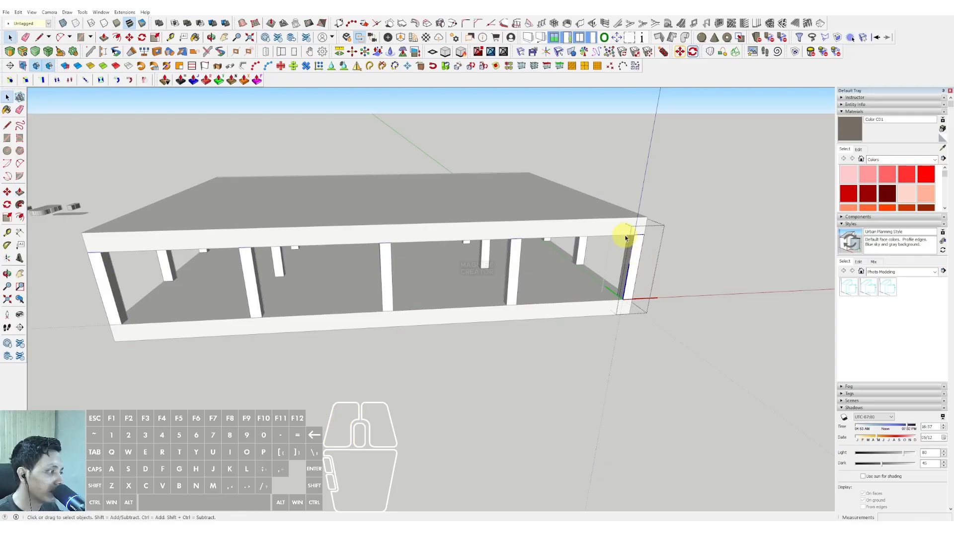
pyautogui.scroll(-2, 625, 238)
# Copy the upper floor slab repeatedly upward at the same storey height to add four more floor levels.
pyautogui.moveTo(583, 273); pyautogui.dragTo(502, 320, button='middle')
pyautogui.doubleClick(535, 290)
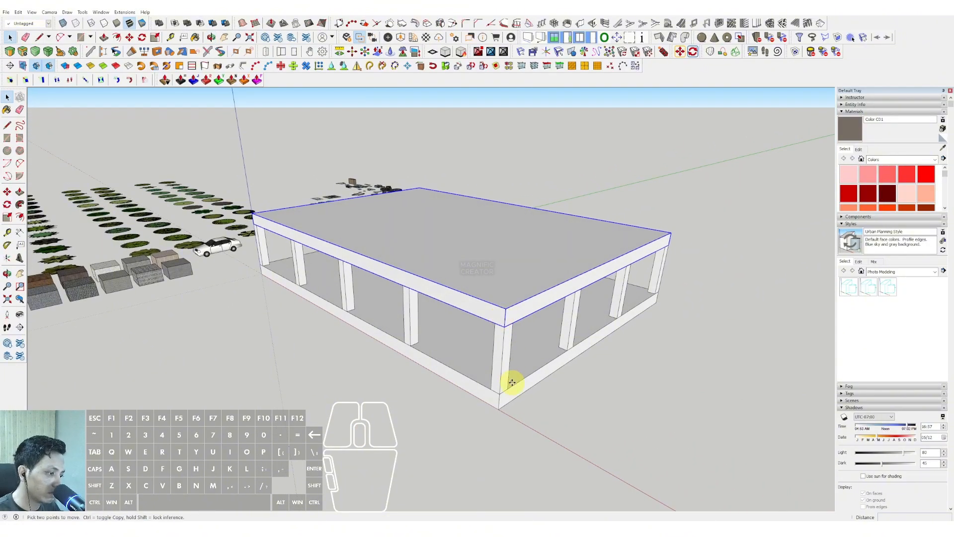
pyautogui.press('ctrl')
pyautogui.click(497, 392)
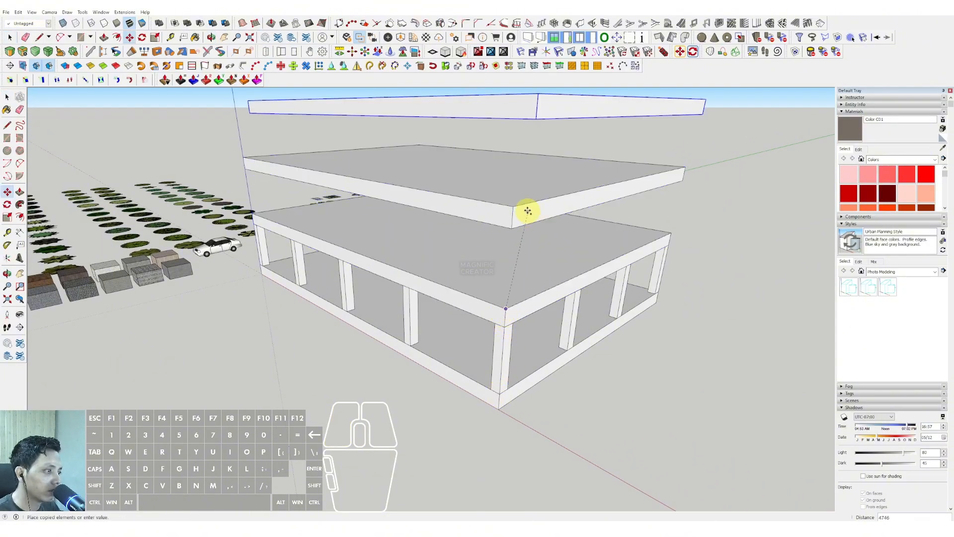
pyautogui.click(517, 207)
pyautogui.moveTo(517, 219); pyautogui.dragTo(523, 310, button='middle')
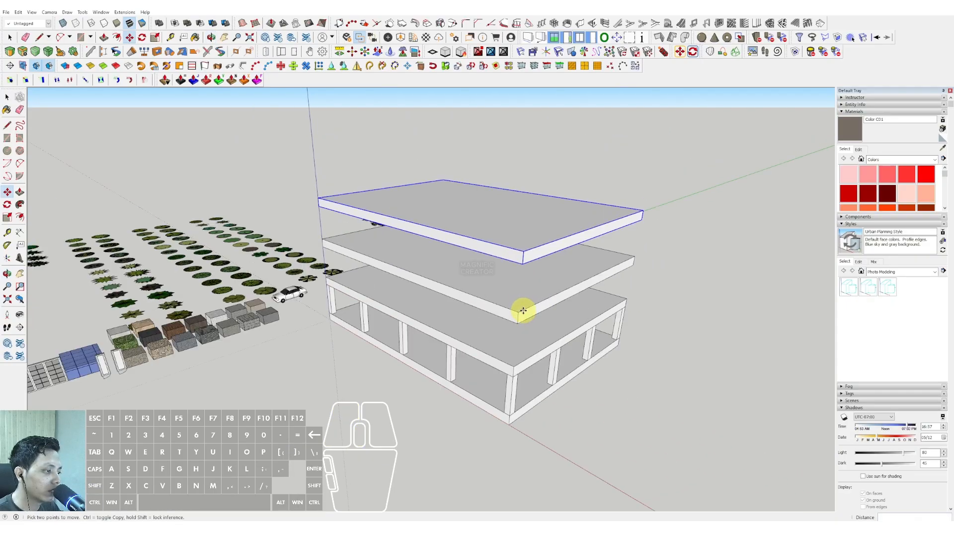
pyautogui.click(523, 250)
pyautogui.press('space')
pyautogui.scroll(-1, 530, 279)
pyautogui.scroll(2, 529, 276)
# Extend the column component's top face through all the storeys up to the underside of the top slab.
pyautogui.moveTo(526, 253); pyautogui.dragTo(541, 289, button='middle')
pyautogui.press('space')
pyautogui.tripleClick(564, 279)
pyautogui.scroll(1, 564, 278)
pyautogui.click(544, 291)
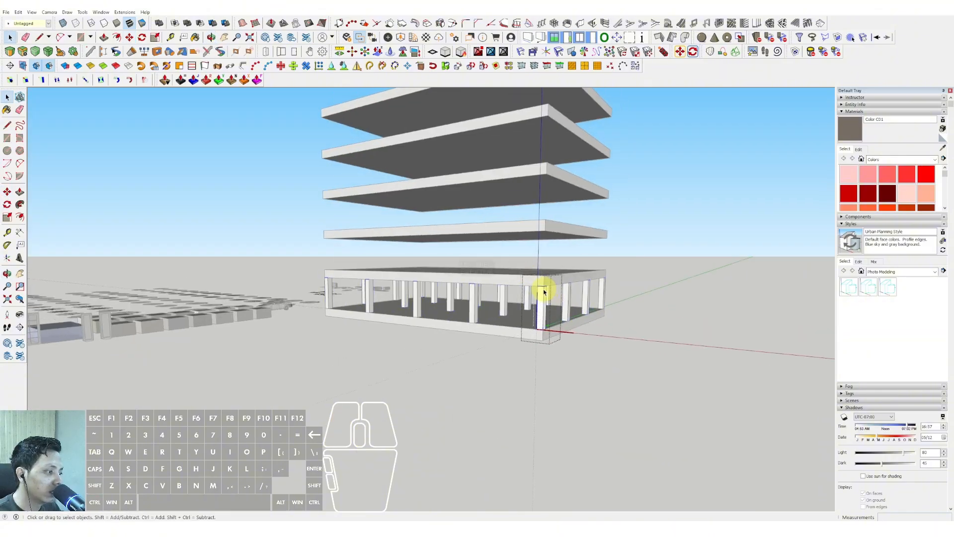
pyautogui.keyDown('shift'); pyautogui.moveTo(548, 224); pyautogui.dragTo(539, 327, button='middle'); pyautogui.keyUp('shift')
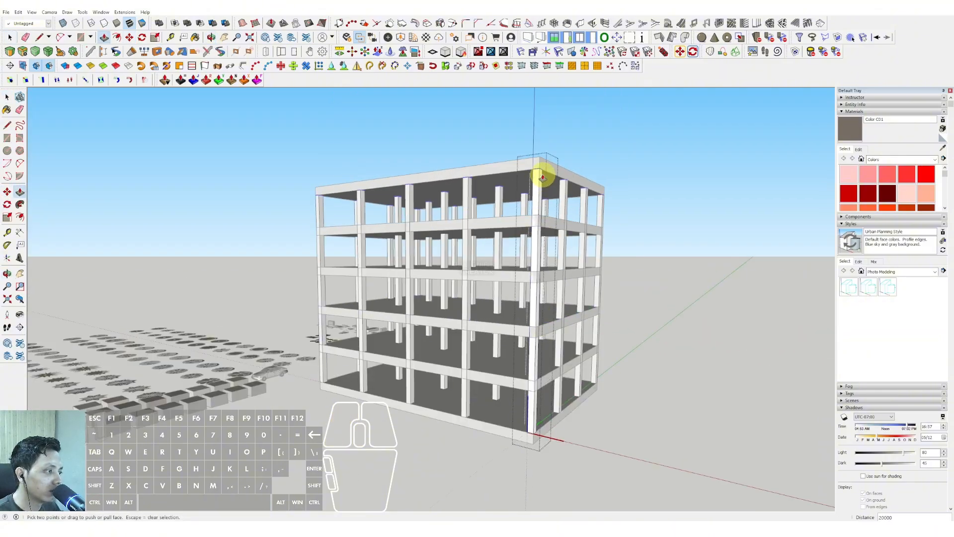
pyautogui.keyDown('shift'); pyautogui.moveTo(542, 177); pyautogui.dragTo(520, 207, button='middle'); pyautogui.keyUp('shift')
pyautogui.scroll(-1, 520, 206)
pyautogui.press('space')
pyautogui.click(636, 225)
# Open the slab component from the roof level and offset its top face outline outward by 500.
pyautogui.scroll(2, 424, 300)
pyautogui.moveTo(424, 300); pyautogui.dragTo(623, 399, button='middle')
pyautogui.keyDown('shift'); pyautogui.moveTo(569, 329); pyautogui.dragTo(442, 288, button='middle'); pyautogui.keyUp('shift')
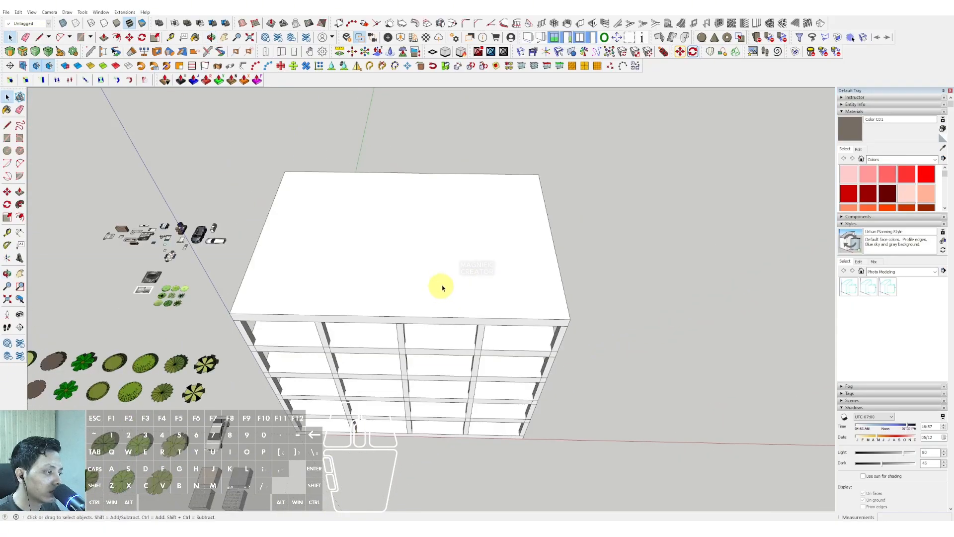
pyautogui.doubleClick(543, 267)
pyautogui.scroll(4, 571, 305)
pyautogui.press('f')
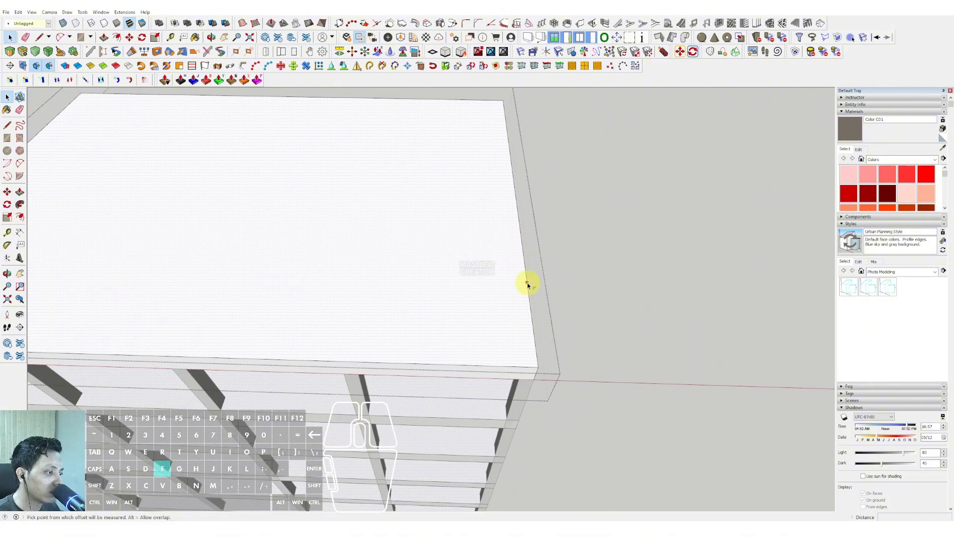
pyautogui.click(528, 282)
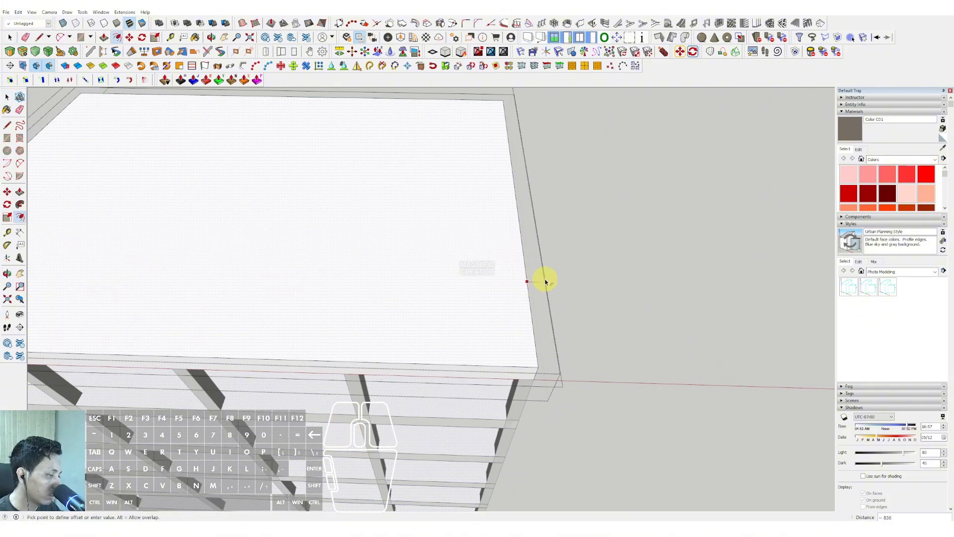
pyautogui.write('5')
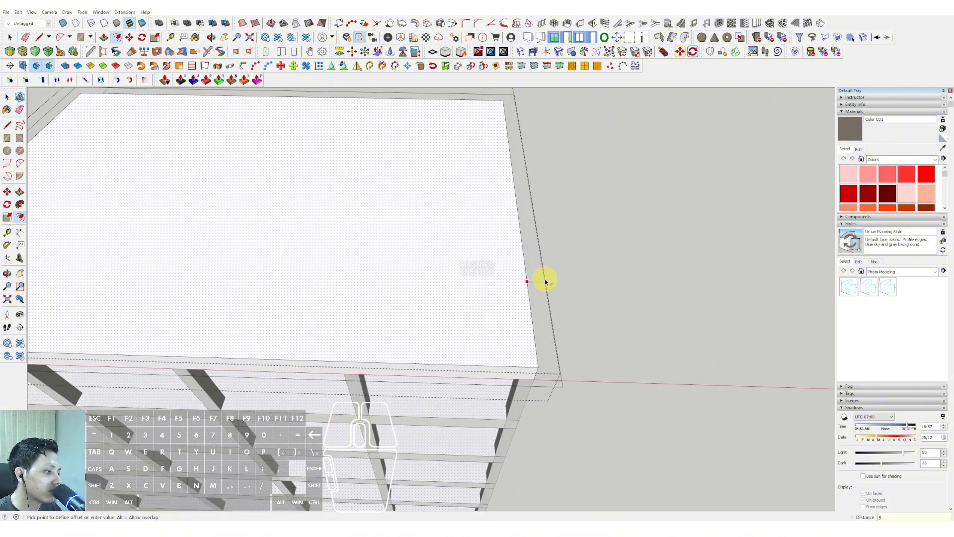
pyautogui.write('00')
pyautogui.press('Return')
# Give the overhanging border around the slab a thin thickness with Push/Pull and leave the component.
pyautogui.moveTo(545, 282); pyautogui.dragTo(513, 200, button='middle')
pyautogui.press('v')
pyautogui.click(513, 200)
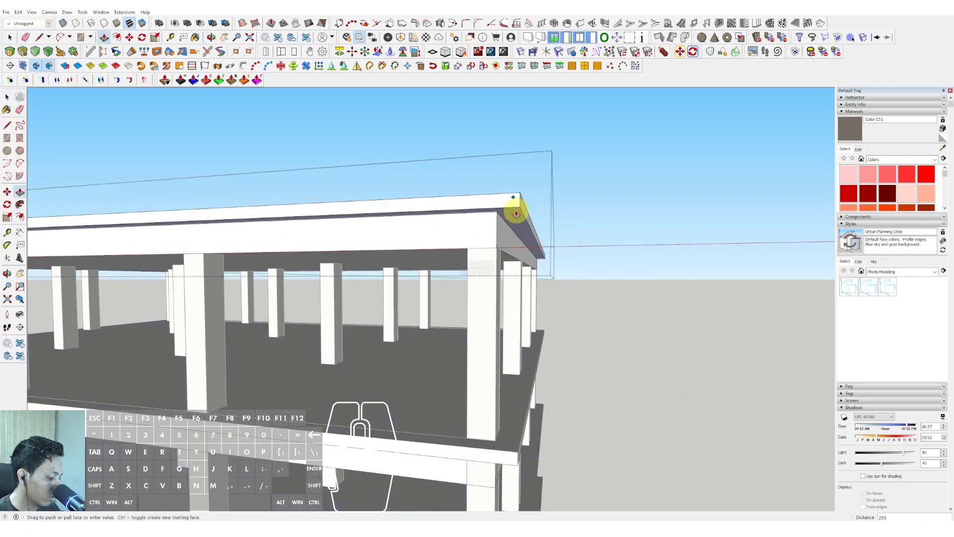
pyautogui.press('Return')
pyautogui.press('space')
pyautogui.scroll(-5, 514, 210)
pyautogui.click(618, 212)
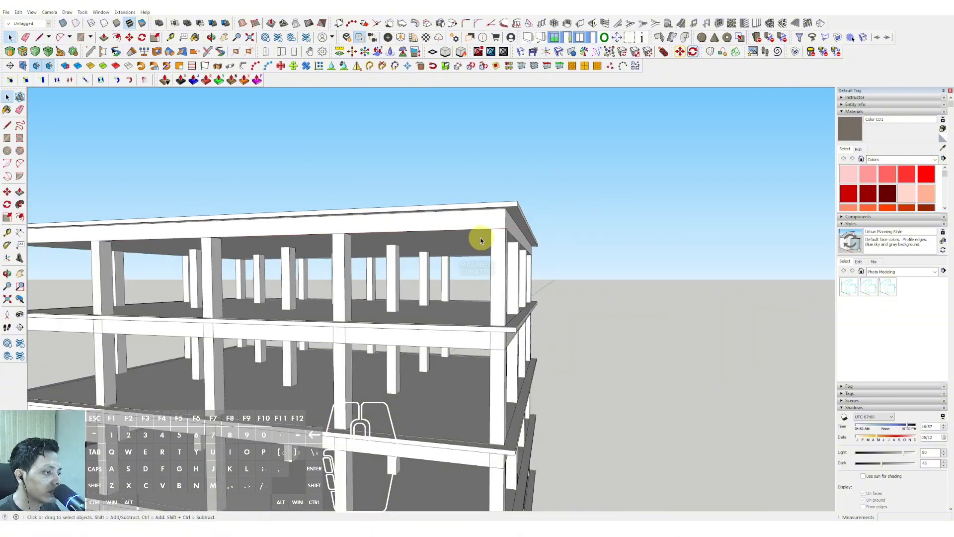
# Draw a 30544 by 21968 rectangle over the whole roof slab, from one outer corner to the opposite one.
pyautogui.moveTo(481, 238); pyautogui.dragTo(601, 324, button='middle')
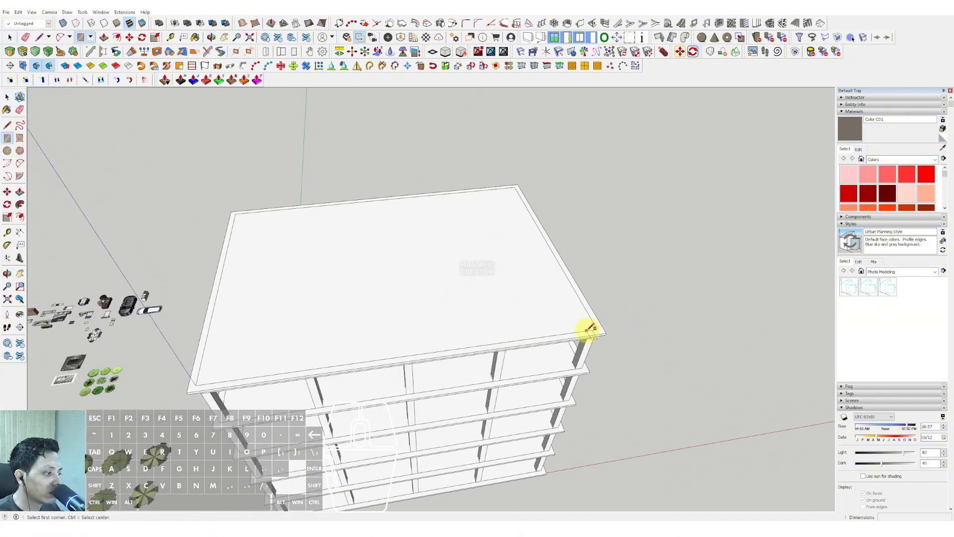
pyautogui.scroll(10, 400, 288)
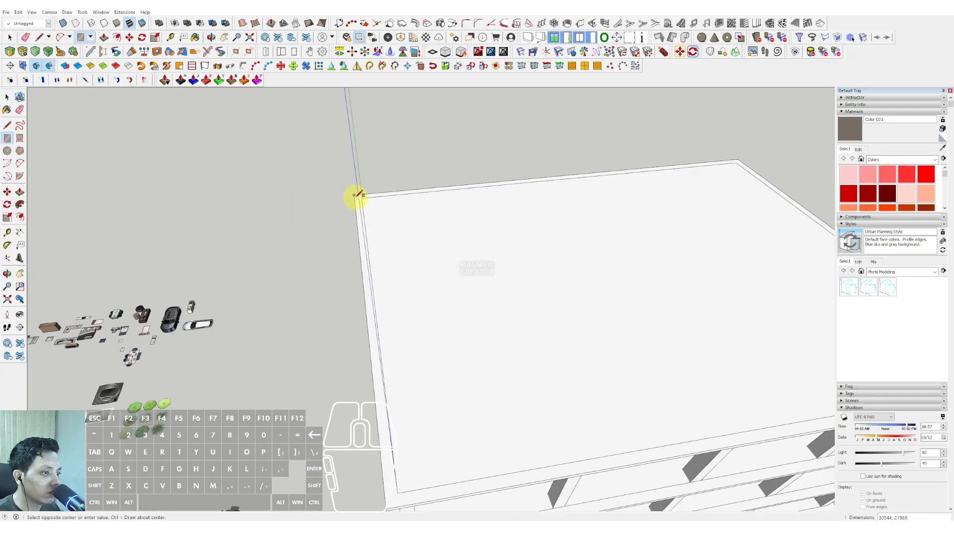
pyautogui.press('space')
pyautogui.scroll(-5, 547, 215)
# Try to offset the roof rectangle's outline by 60.
pyautogui.press('f')
pyautogui.scroll(8, 575, 249)
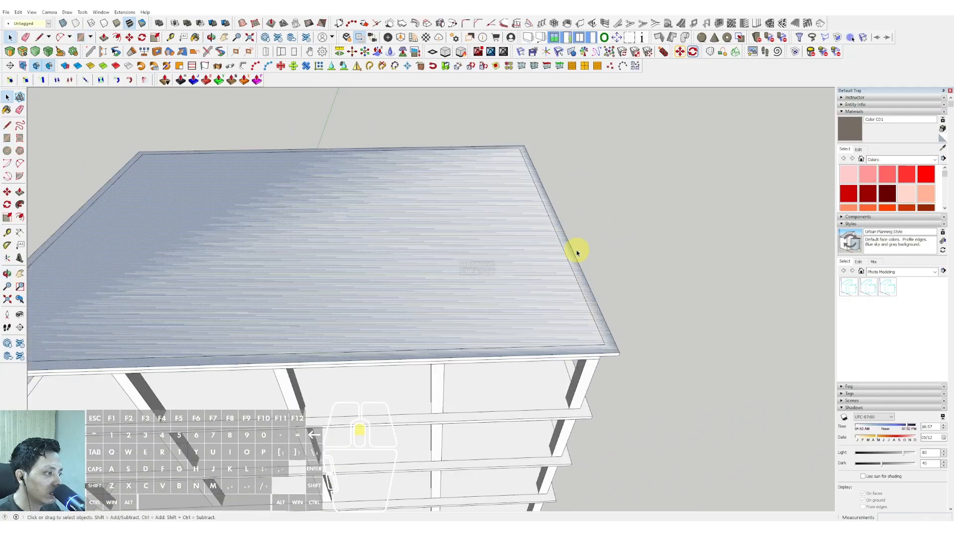
pyautogui.click(571, 245)
pyautogui.scroll(5, 574, 246)
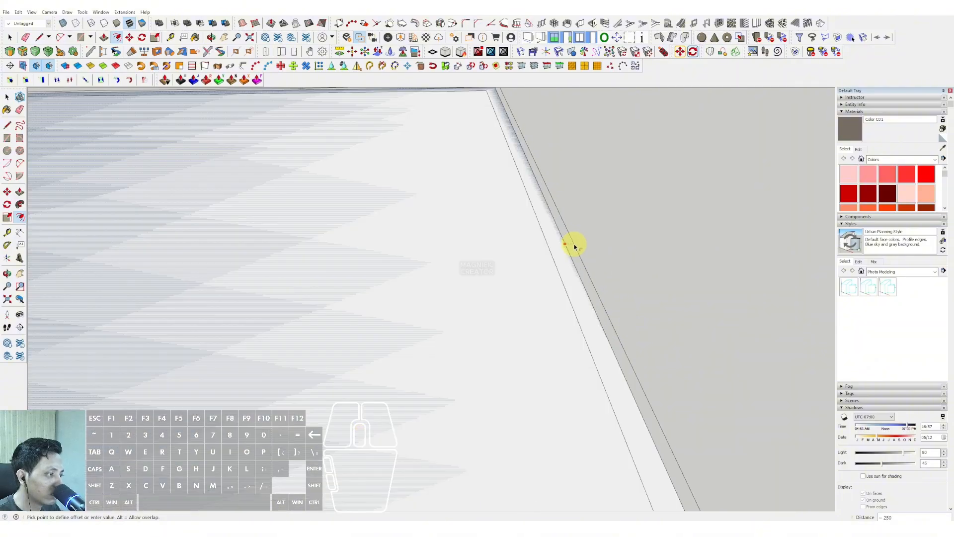
pyautogui.click(574, 246)
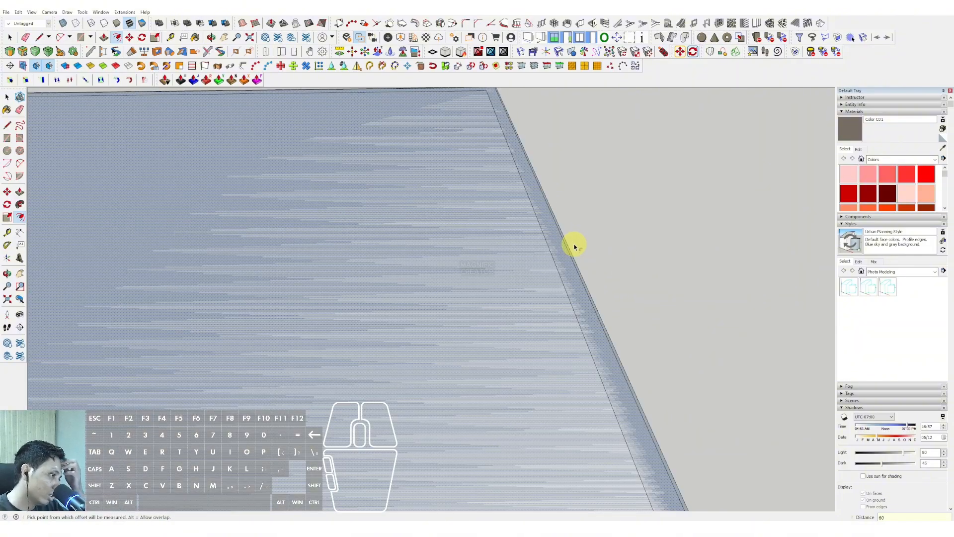
pyautogui.scroll(-3, 574, 247)
# Offset the roof rectangle outward by 100 and remove its inner face, keeping only the narrow border ring.
pyautogui.click(542, 288)
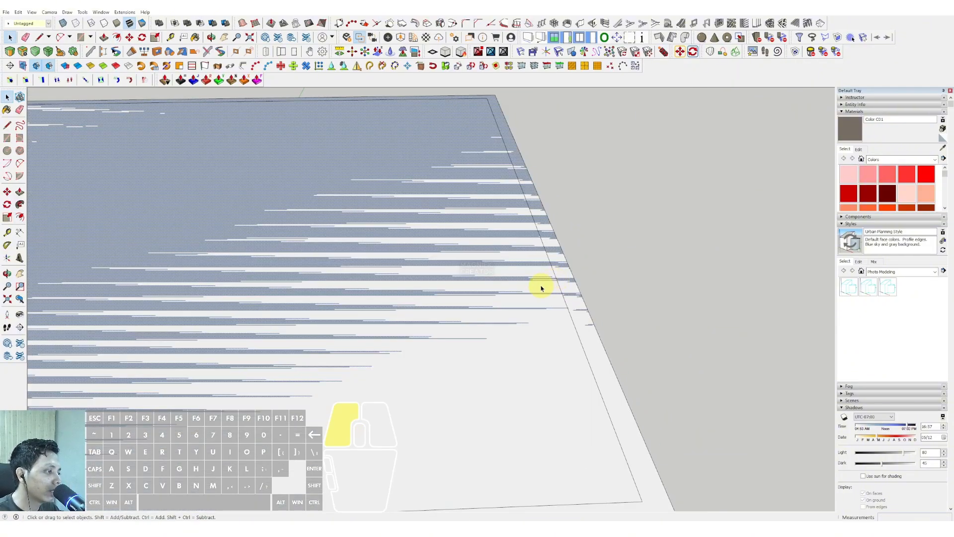
pyautogui.click(566, 268)
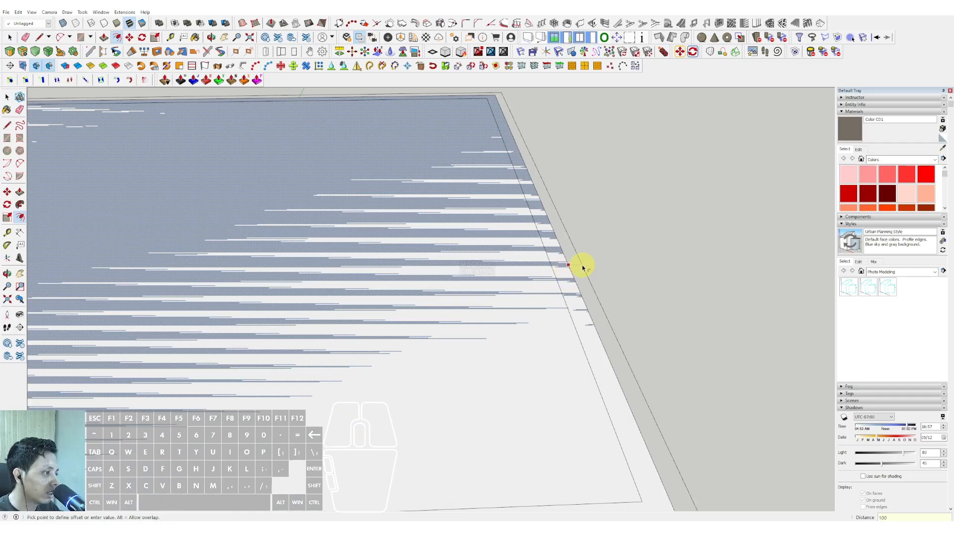
pyautogui.press('space')
pyautogui.scroll(-3, 513, 230)
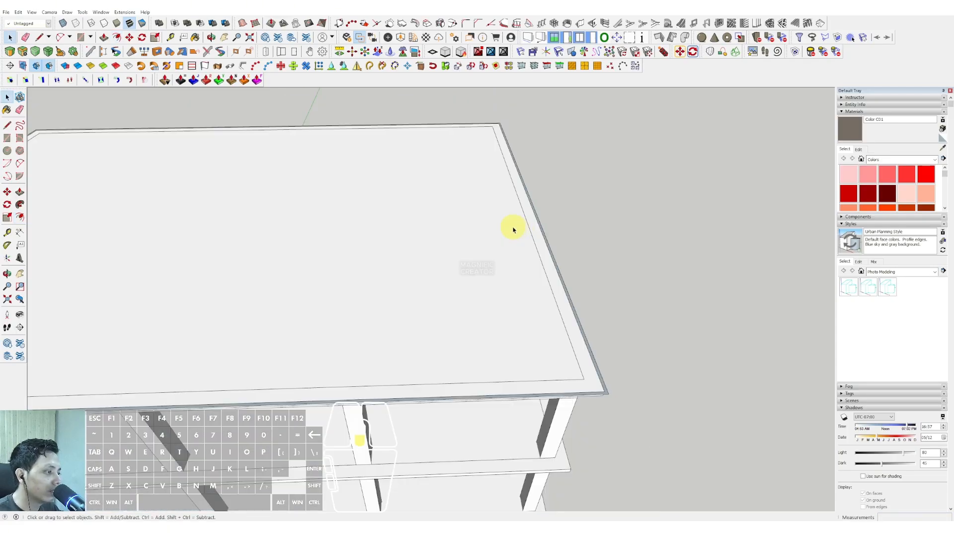
# Give the narrow border ring around the roof slab a thickness of 200 with Push/Pull.
pyautogui.scroll(-2, 513, 230)
pyautogui.moveTo(513, 230); pyautogui.dragTo(456, 225, button='middle')
pyautogui.scroll(3, 480, 296)
pyautogui.scroll(3, 509, 225)
pyautogui.moveTo(442, 310); pyautogui.dragTo(605, 183, button='middle')
pyautogui.press('v')
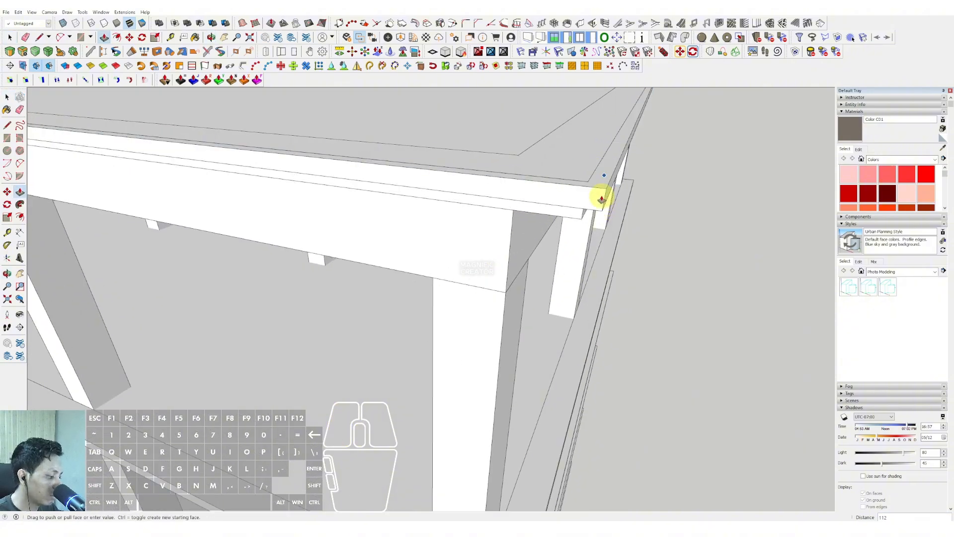
pyautogui.write('200')
pyautogui.press('Return')
pyautogui.press('space')
# Push the underside of the roof border ring upward by 50 with Push/Pull.
pyautogui.scroll(-4, 570, 202)
pyautogui.moveTo(570, 202); pyautogui.dragTo(547, 108, button='middle')
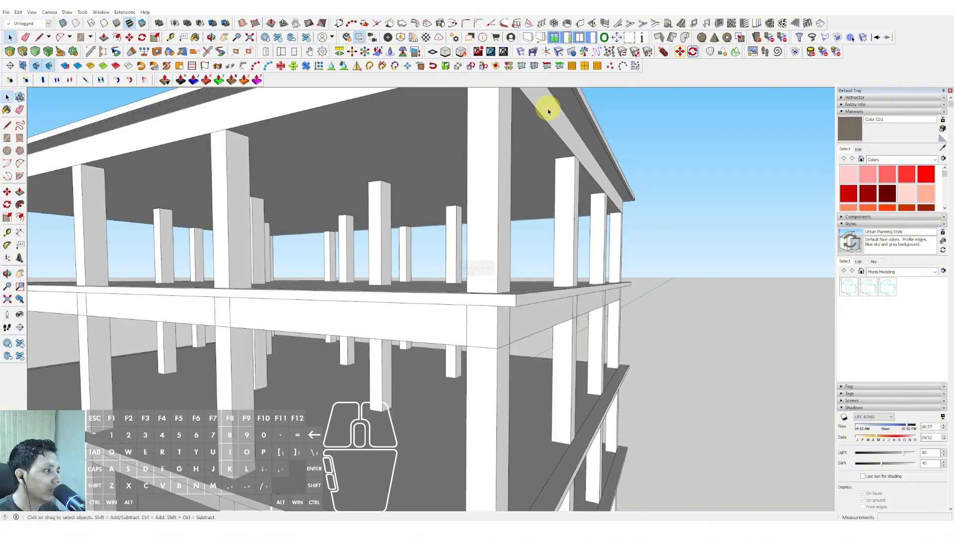
pyautogui.scroll(-2, 556, 232)
pyautogui.keyDown('shift'); pyautogui.moveTo(556, 232); pyautogui.dragTo(515, 170, button='middle'); pyautogui.keyUp('shift')
pyautogui.click(515, 177)
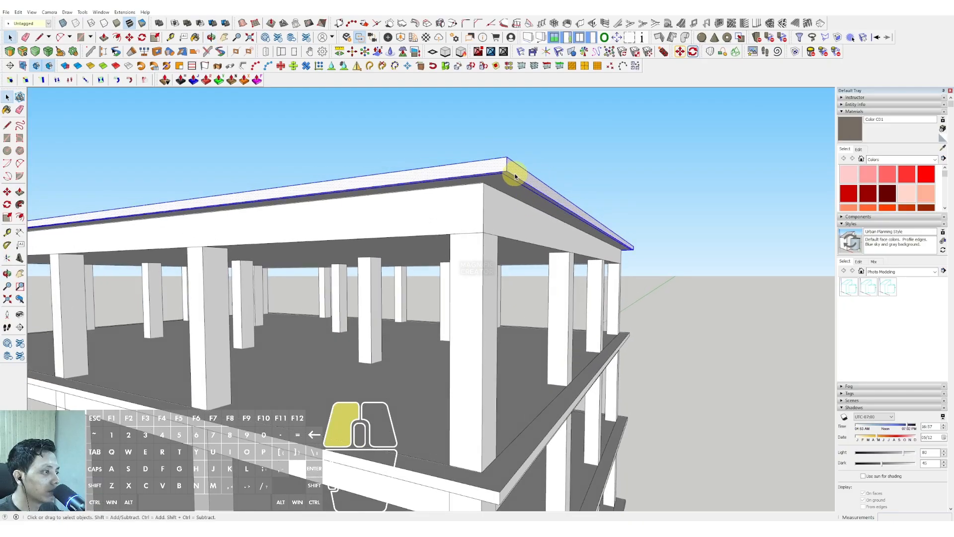
pyautogui.scroll(3, 513, 175)
pyautogui.press('v')
pyautogui.click(499, 169)
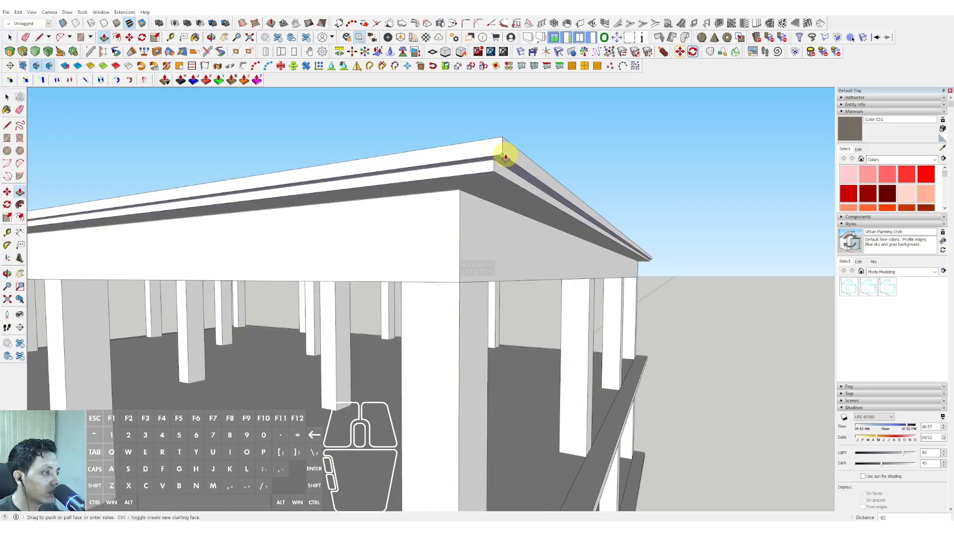
pyautogui.write('50')
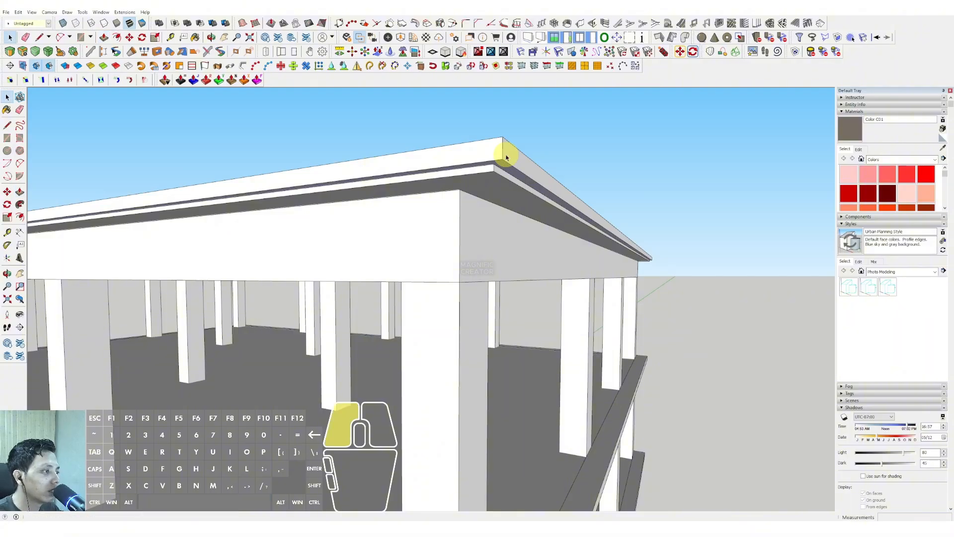
# Select the whole roof border ring and turn it into a component.
pyautogui.click(506, 157)
pyautogui.rightClick(506, 157)
pyautogui.click(535, 212)
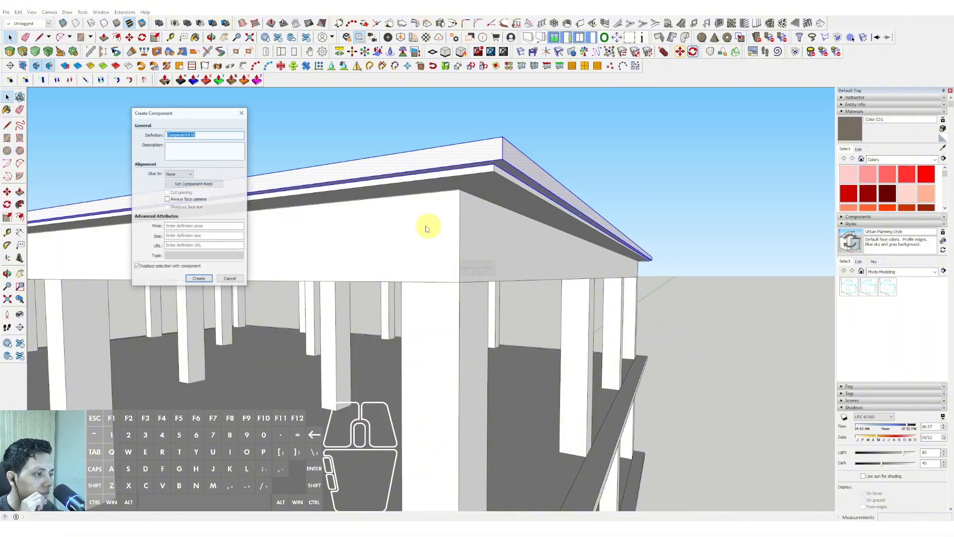
pyautogui.click(194, 281)
# Paint the roof border ring component with the Aluminum material from the Metal collection.
pyautogui.click(932, 160)
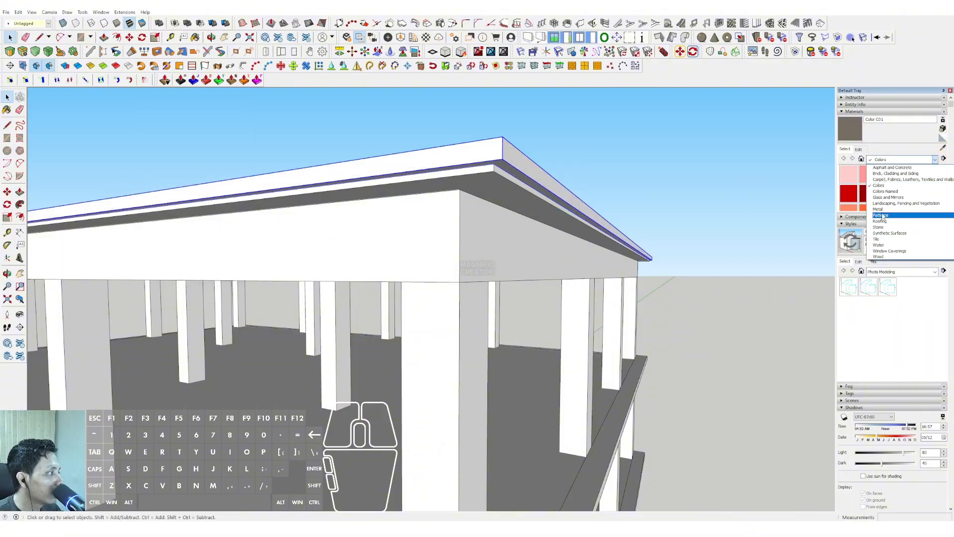
pyautogui.click(880, 209)
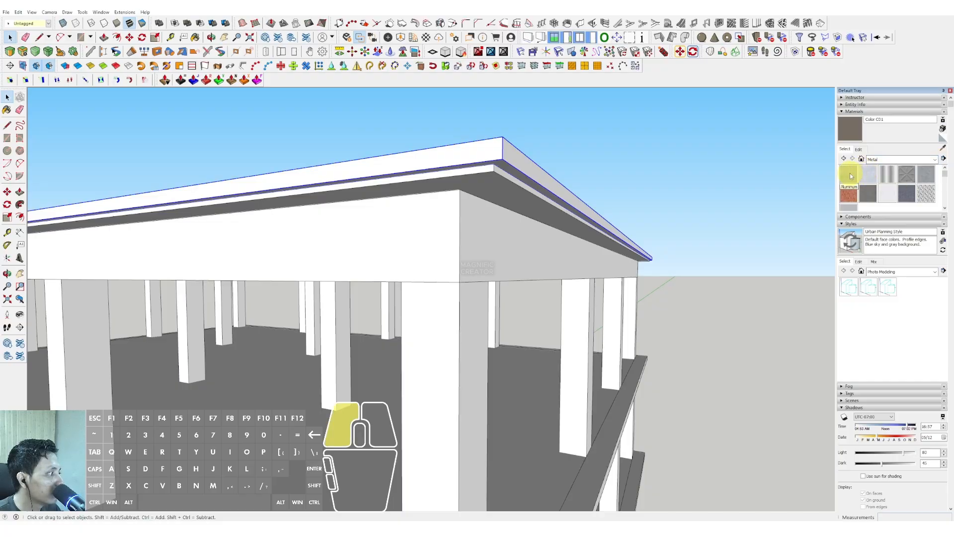
pyautogui.click(851, 176)
pyautogui.click(509, 152)
# Copy the aluminum ring 5000 down to the next slab and divide the distance into 3 equal spacings.
pyautogui.scroll(5, 502, 164)
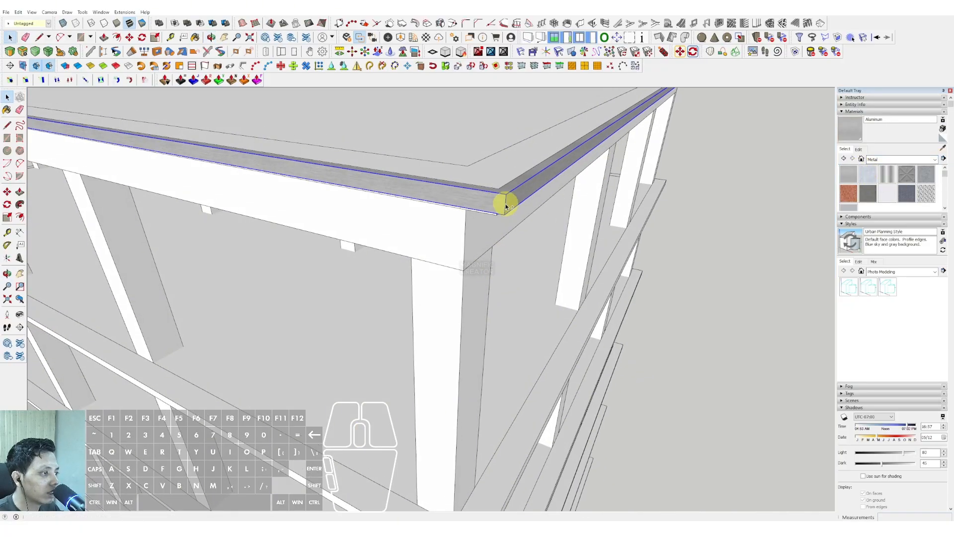
pyautogui.rightClick(506, 205)
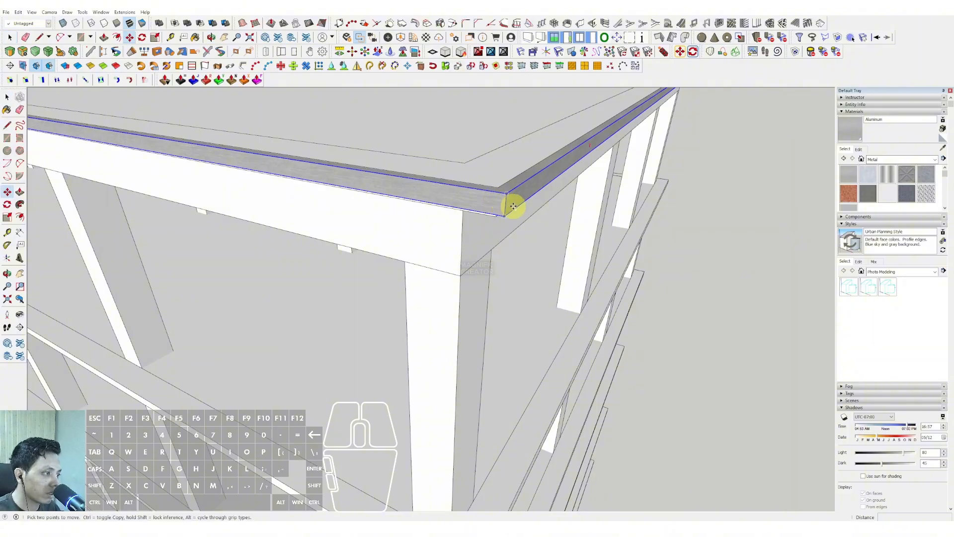
pyautogui.scroll(-4, 504, 203)
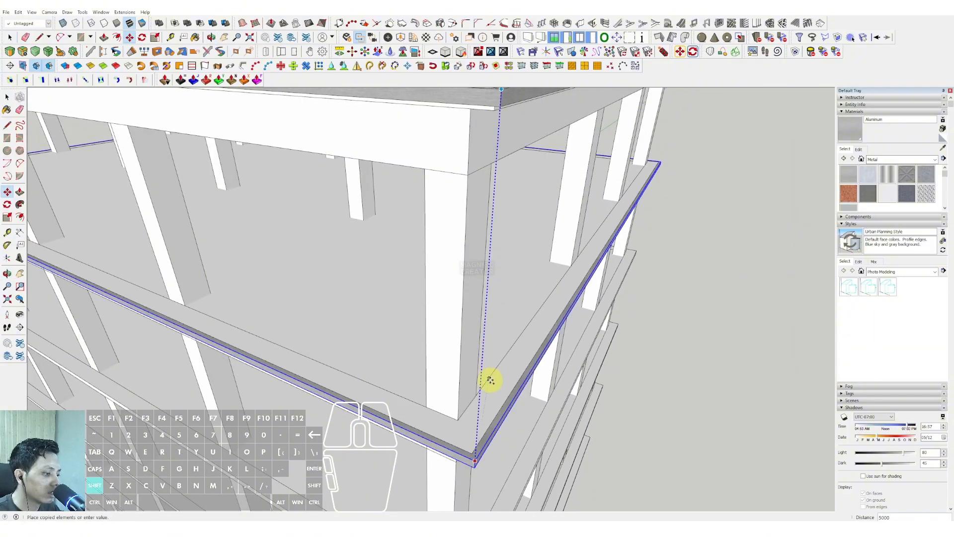
pyautogui.click(490, 380)
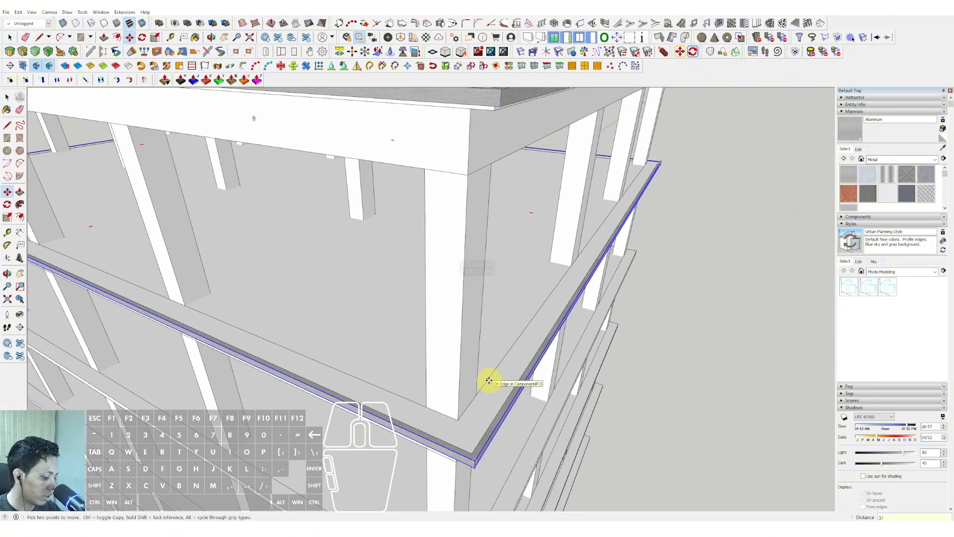
pyautogui.press('Return')
pyautogui.press('space')
pyautogui.scroll(-8, 357, 224)
pyautogui.moveTo(465, 311); pyautogui.dragTo(400, 192, button='middle')
# Select the three copied rings below the roof and copy them 5000 down, aligned with the next slab corner.
pyautogui.scroll(2, 401, 192)
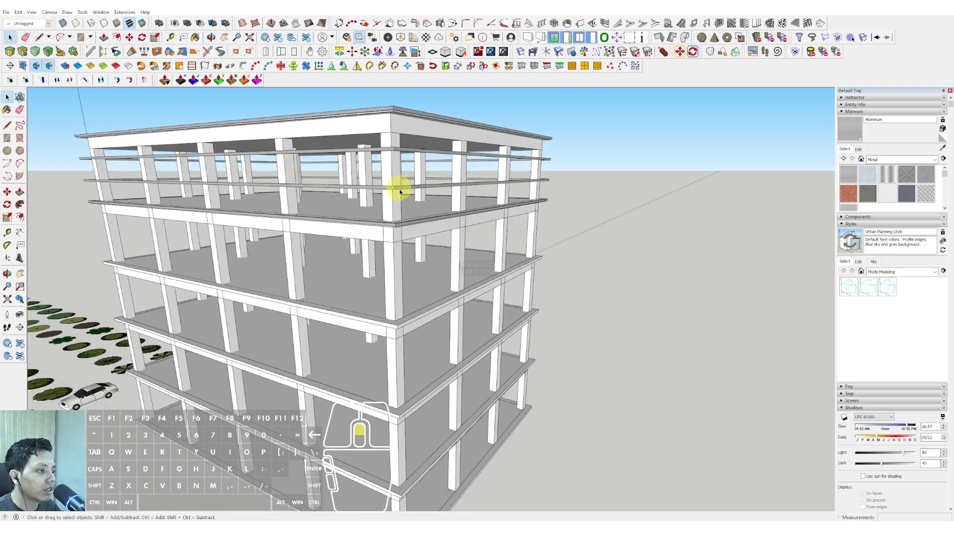
pyautogui.scroll(3, 400, 192)
pyautogui.moveTo(434, 293); pyautogui.dragTo(448, 319, button='middle')
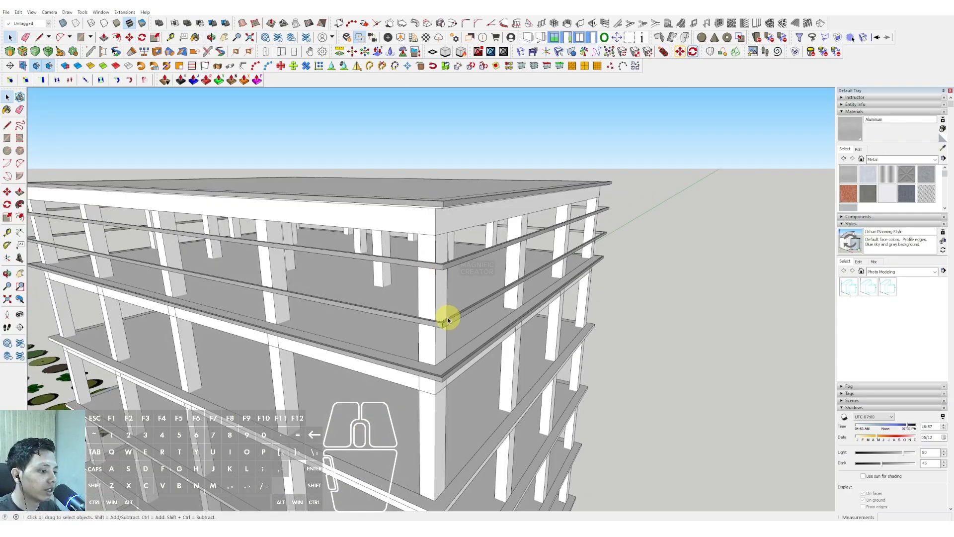
pyautogui.click(454, 324)
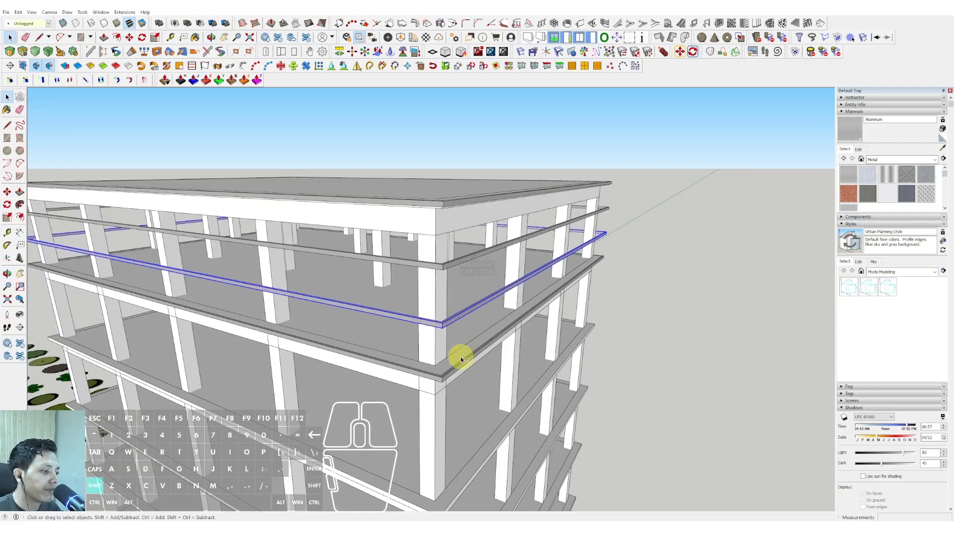
pyautogui.keyDown('shift'); pyautogui.click(446, 269); pyautogui.keyUp('shift')
pyautogui.scroll(2, 443, 266)
pyautogui.press('m')
pyautogui.click(441, 166)
pyautogui.press('ctrl')
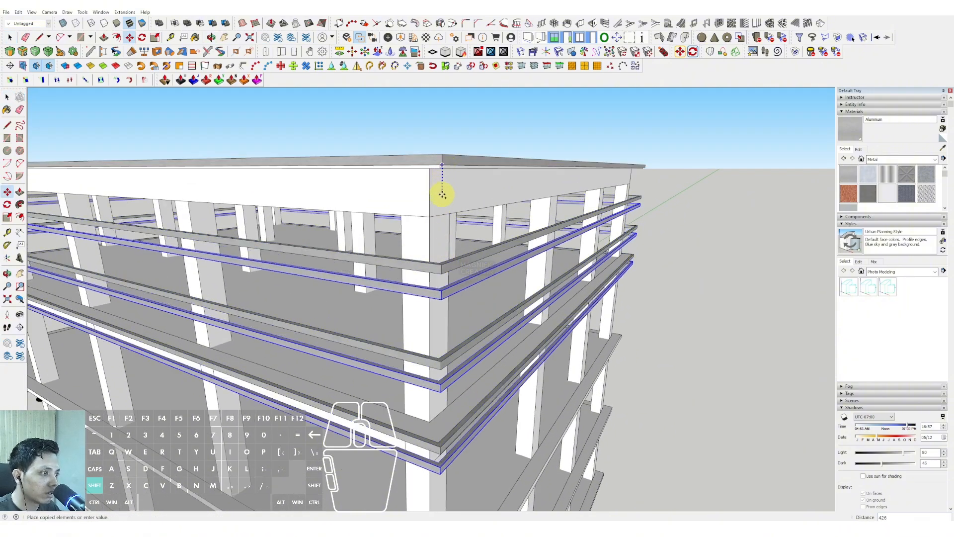
pyautogui.keyDown('shift'); pyautogui.scroll(-2, 436, 224); pyautogui.keyUp('shift')
pyautogui.keyDown('shift'); pyautogui.moveTo(433, 228); pyautogui.dragTo(427, 136, button='middle'); pyautogui.keyUp('shift')
pyautogui.keyDown('shift'); pyautogui.scroll(2, 439, 248); pyautogui.keyUp('shift')
pyautogui.keyDown('shift'); pyautogui.scroll(2, 435, 242); pyautogui.keyUp('shift')
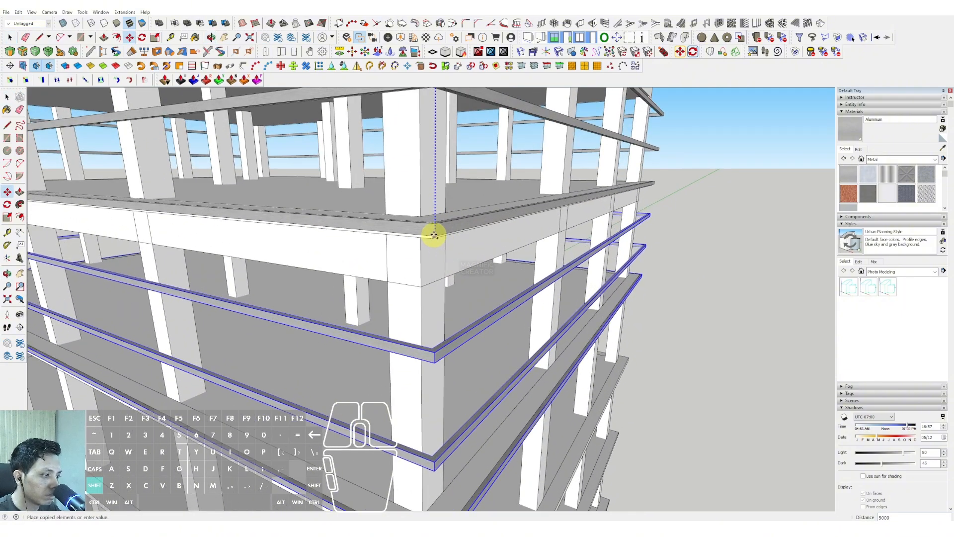
pyautogui.click(435, 235)
# Copy the same set of three rings another 5000 down to the following storey.
pyautogui.keyDown('shift'); pyautogui.scroll(-3, 434, 253); pyautogui.keyUp('shift')
pyautogui.keyDown('shift'); pyautogui.moveTo(433, 239); pyautogui.dragTo(426, 129, button='middle'); pyautogui.keyUp('shift')
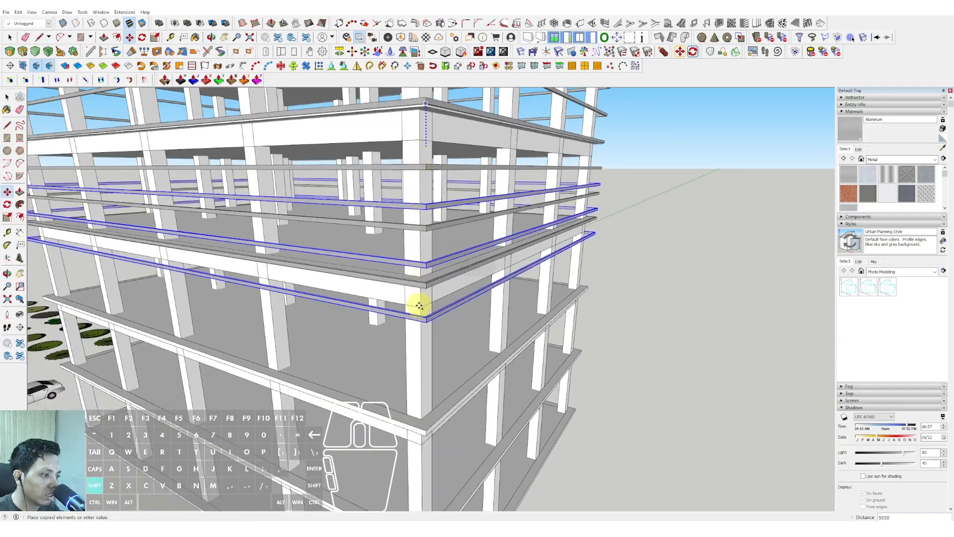
pyautogui.keyDown('shift'); pyautogui.scroll(2, 419, 302); pyautogui.keyUp('shift')
pyautogui.keyDown('shift'); pyautogui.scroll(2, 426, 283); pyautogui.keyUp('shift')
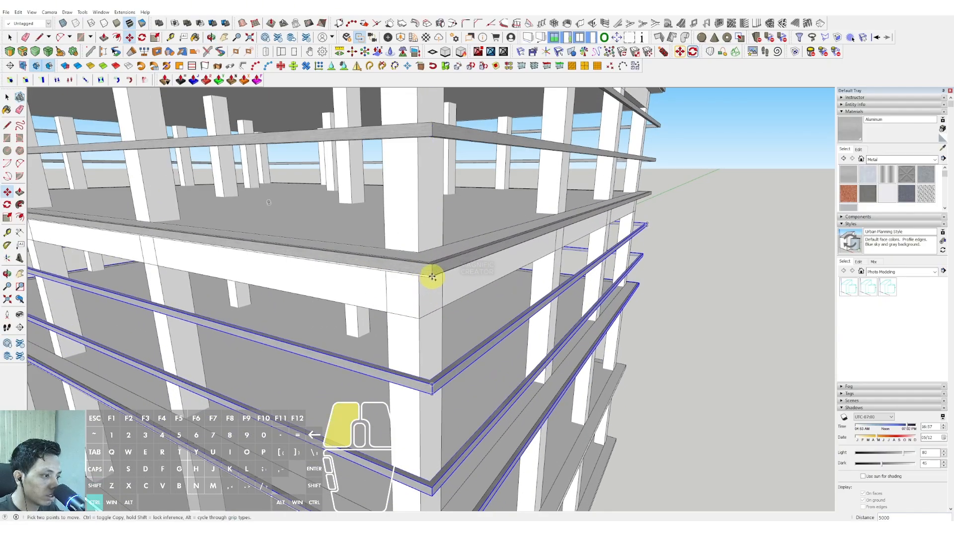
pyautogui.click(432, 277)
# Copy the three rings down one more storey, ending at the first slab above the ground floor.
pyautogui.keyDown('shift'); pyautogui.scroll(-3, 432, 305); pyautogui.keyUp('shift')
pyautogui.keyDown('shift'); pyautogui.scroll(3, 442, 264); pyautogui.keyUp('shift')
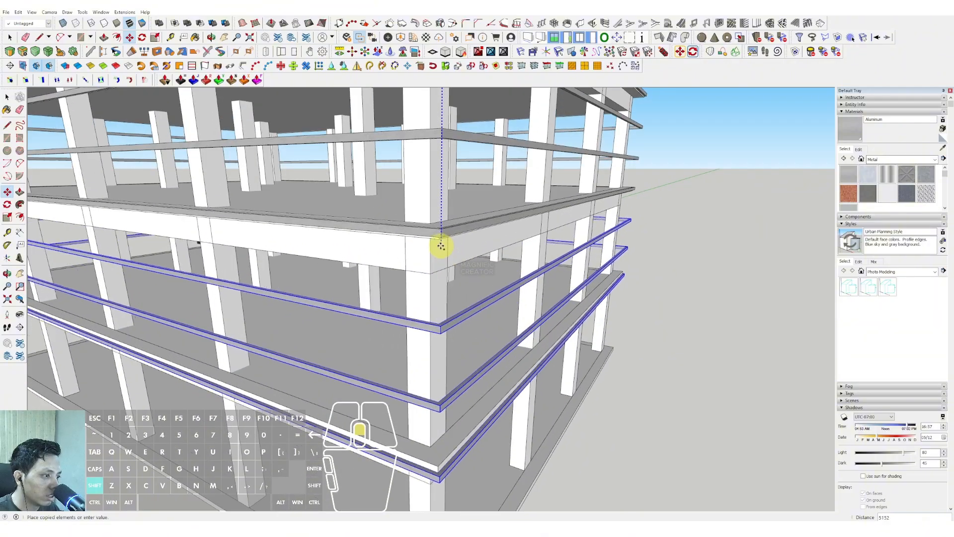
pyautogui.keyDown('shift'); pyautogui.scroll(2, 441, 243); pyautogui.keyUp('shift')
pyautogui.keyDown('shift'); pyautogui.click(443, 232); pyautogui.keyUp('shift')
pyautogui.scroll(-5, 449, 211)
pyautogui.moveTo(457, 245); pyautogui.dragTo(440, 261, button='middle')
pyautogui.scroll(-4, 439, 345)
pyautogui.press('space')
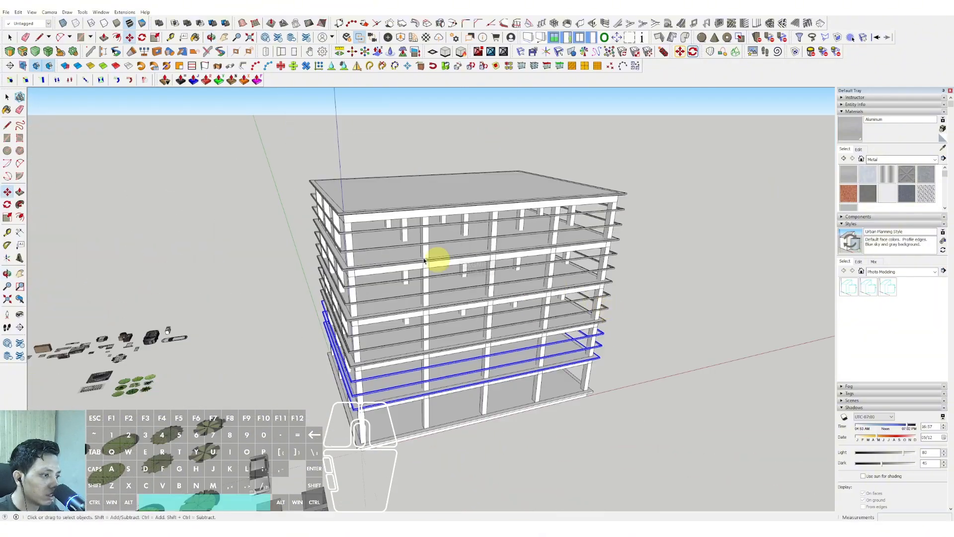
# Draw a narrow vertical rectangle about 20150 tall at the building corner, from the roof ring down to the lowest ring.
pyautogui.moveTo(370, 243); pyautogui.dragTo(399, 261, button='middle')
pyautogui.scroll(3, 405, 293)
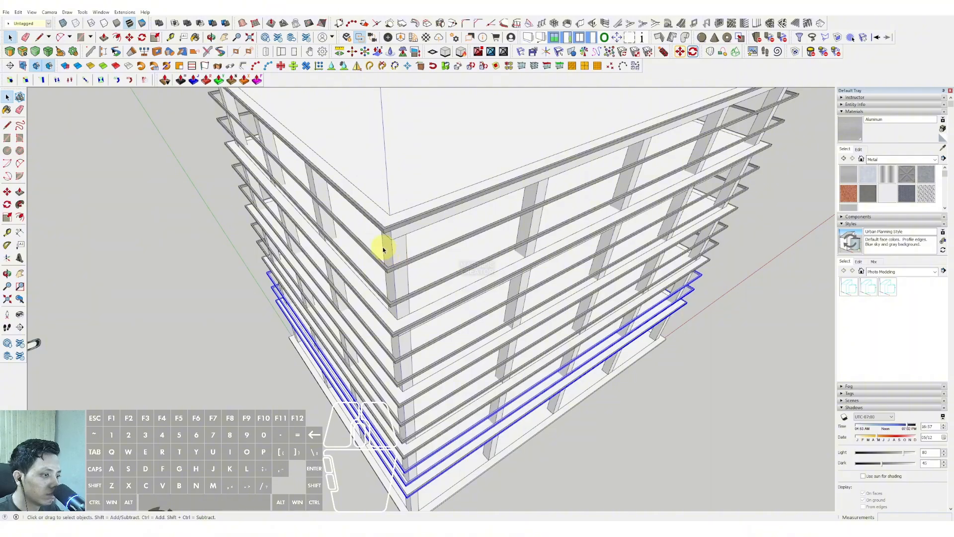
pyautogui.scroll(3, 383, 238)
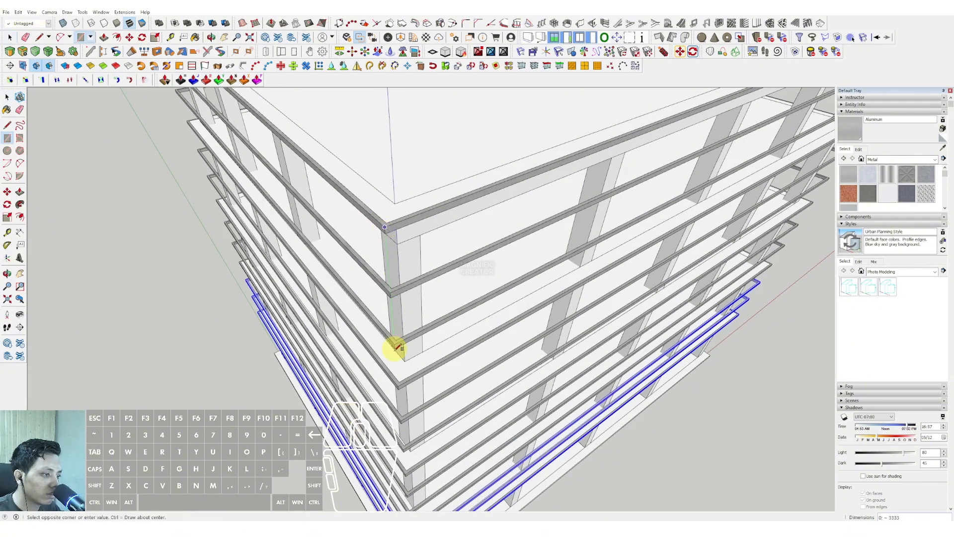
pyautogui.scroll(-3, 396, 346)
pyautogui.scroll(8, 403, 378)
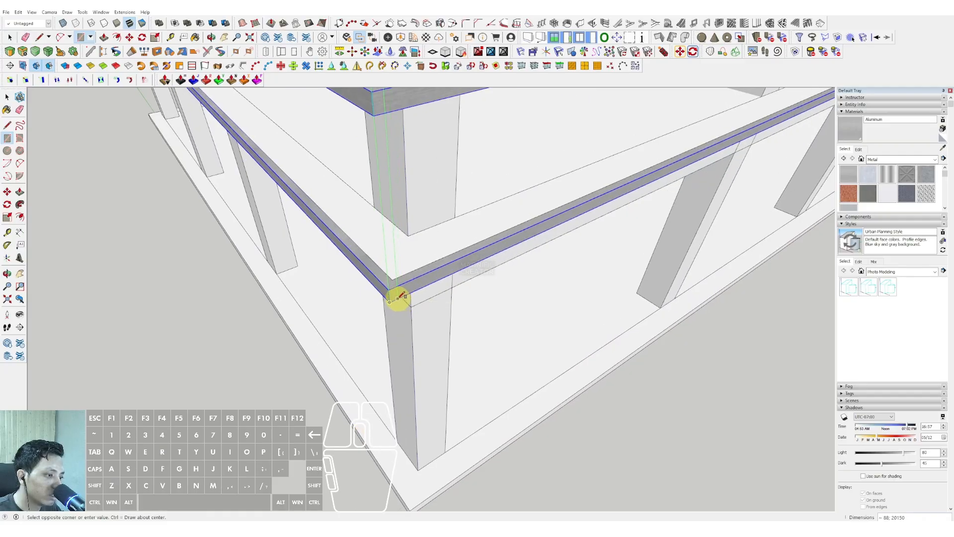
pyautogui.press('space')
# Extrude the narrow corner strip with Push/Pull into a thin square post running along all the rings.
pyautogui.scroll(-10, 397, 297)
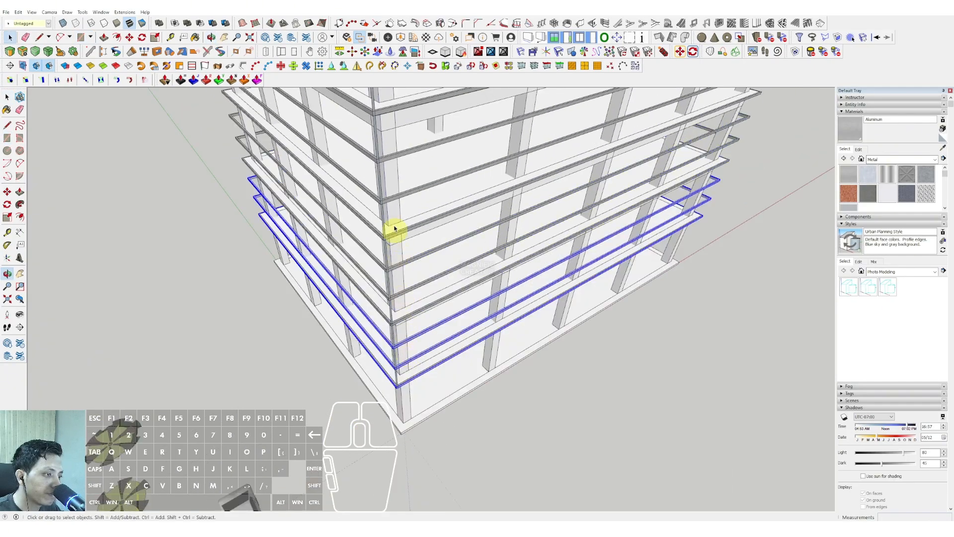
pyautogui.scroll(10, 398, 229)
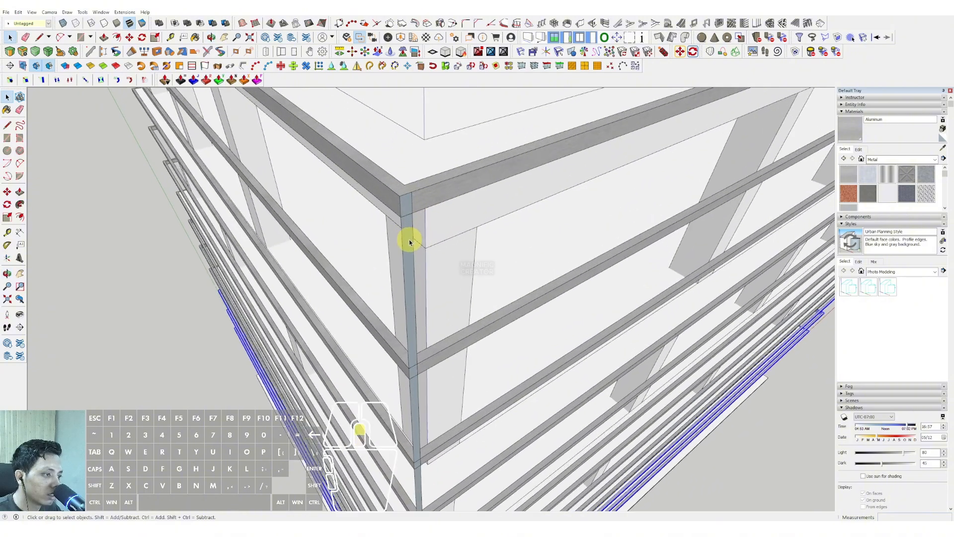
pyautogui.press('p')
pyautogui.press('space')
# Select the whole corner post and turn it into a component.
pyautogui.click(411, 209)
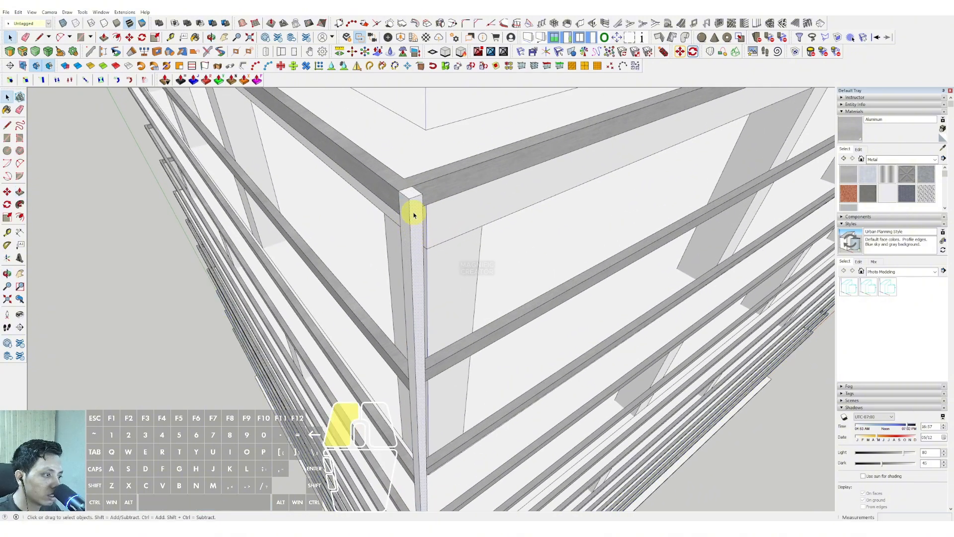
pyautogui.rightClick(423, 226)
pyautogui.click(436, 268)
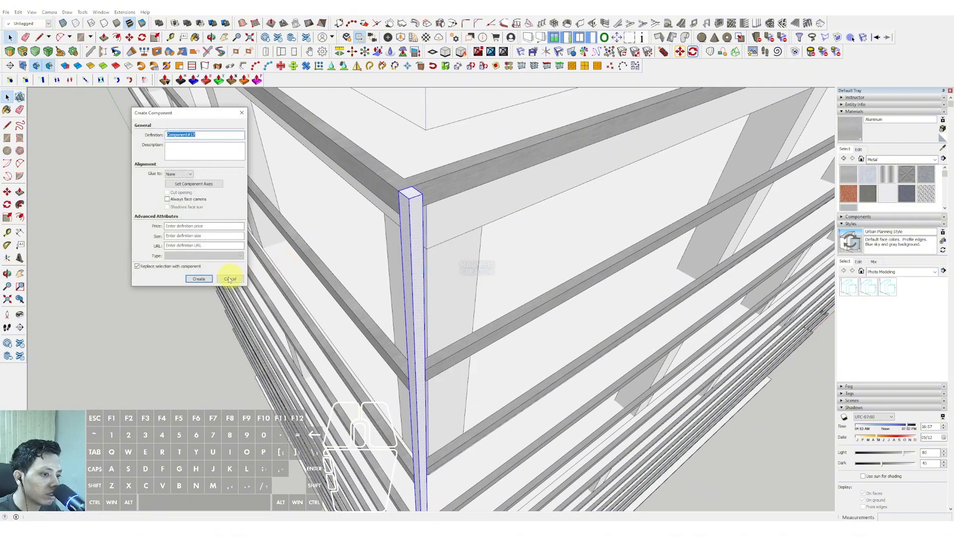
pyautogui.click(194, 277)
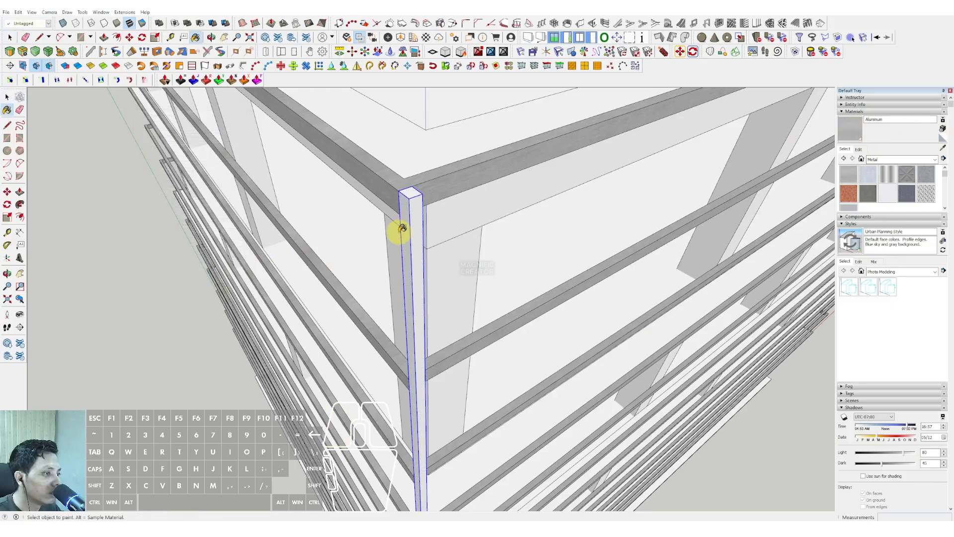
# Paint the corner post component with the Aluminum material.
pyautogui.moveTo(409, 219); pyautogui.dragTo(288, 281, button='middle')
pyautogui.moveTo(363, 213); pyautogui.dragTo(299, 322, button='middle')
pyautogui.press('p')
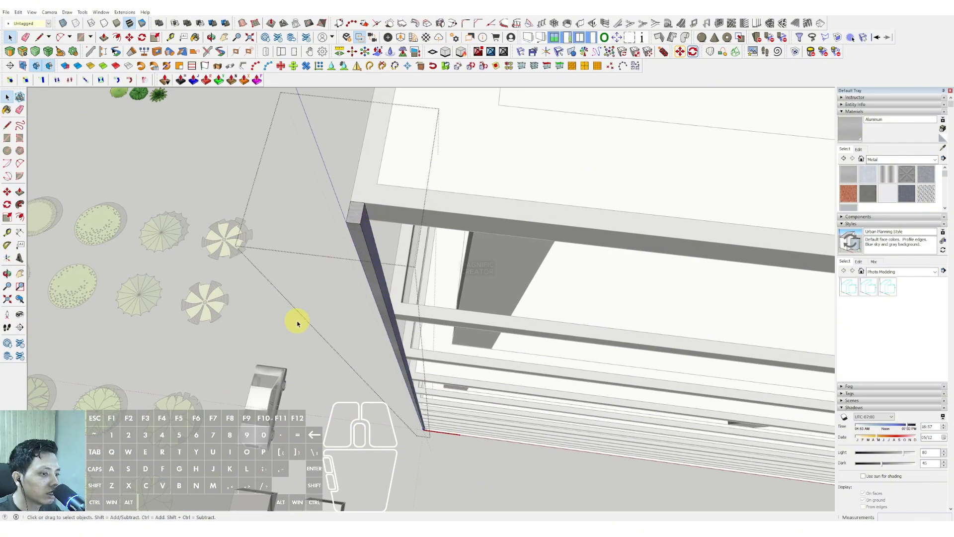
# Try to copy the corner post along the long side to the far corner and fill the span with evenly spaced copies.
pyautogui.moveTo(364, 240); pyautogui.dragTo(213, 187, button='middle')
pyautogui.press('m')
pyautogui.keyDown('shift'); pyautogui.moveTo(572, 226); pyautogui.dragTo(373, 207, button='middle'); pyautogui.keyUp('shift')
pyautogui.scroll(-2, 387, 206)
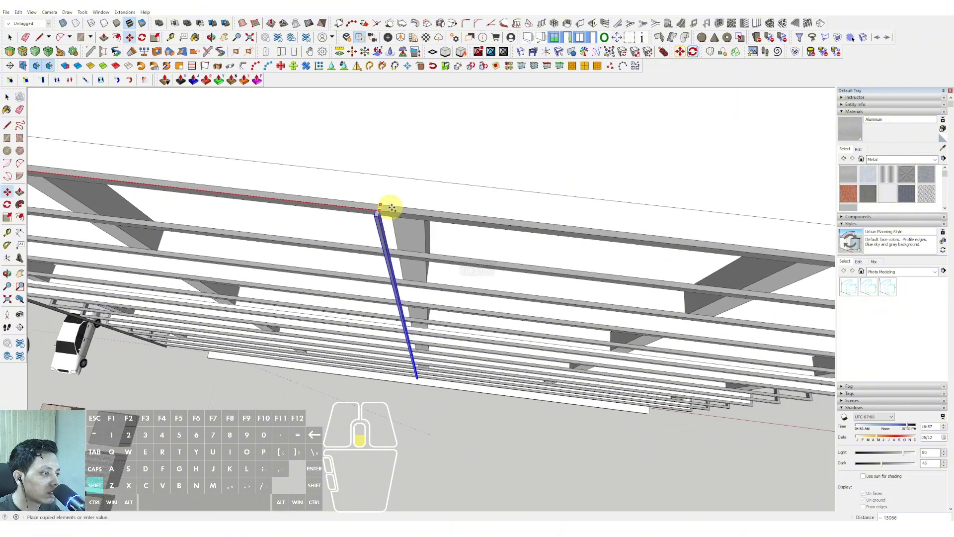
pyautogui.scroll(-2, 546, 244)
pyautogui.scroll(-2, 547, 244)
pyautogui.keyDown('shift'); pyautogui.moveTo(546, 244); pyautogui.dragTo(419, 238, button='middle'); pyautogui.keyUp('shift')
pyautogui.scroll(2, 597, 260)
pyautogui.keyDown('shift'); pyautogui.moveTo(597, 260); pyautogui.dragTo(462, 244, button='middle'); pyautogui.keyUp('shift')
pyautogui.scroll(2, 556, 252)
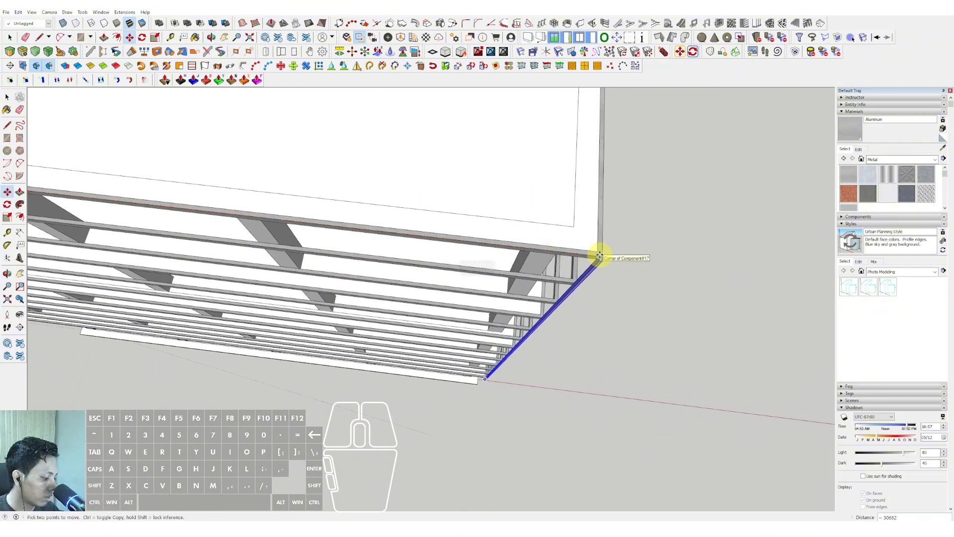
pyautogui.click(599, 256)
pyautogui.press('space')
pyautogui.scroll(-5, 591, 257)
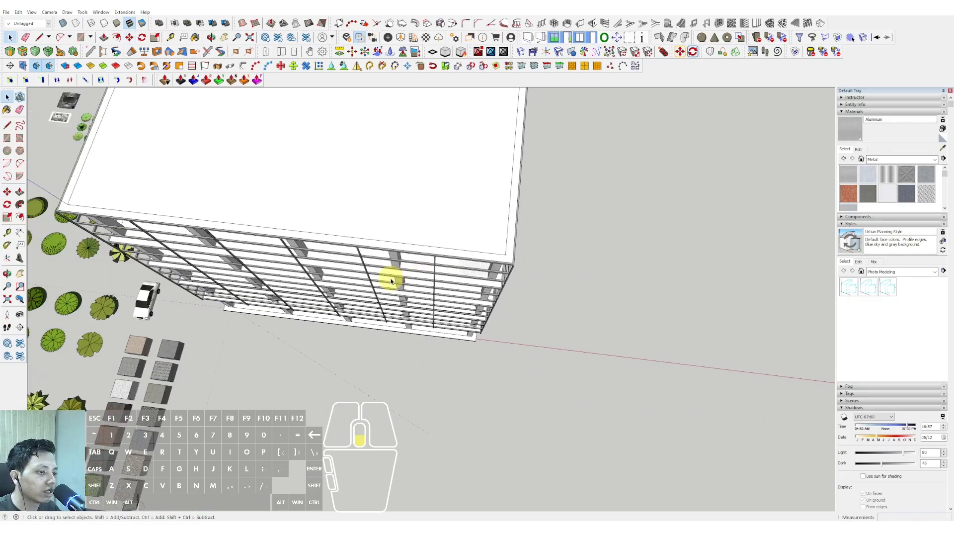
# Copy the corner post along the long side to the far corner, dividing the span into an evenly spaced row.
pyautogui.scroll(8, 234, 187)
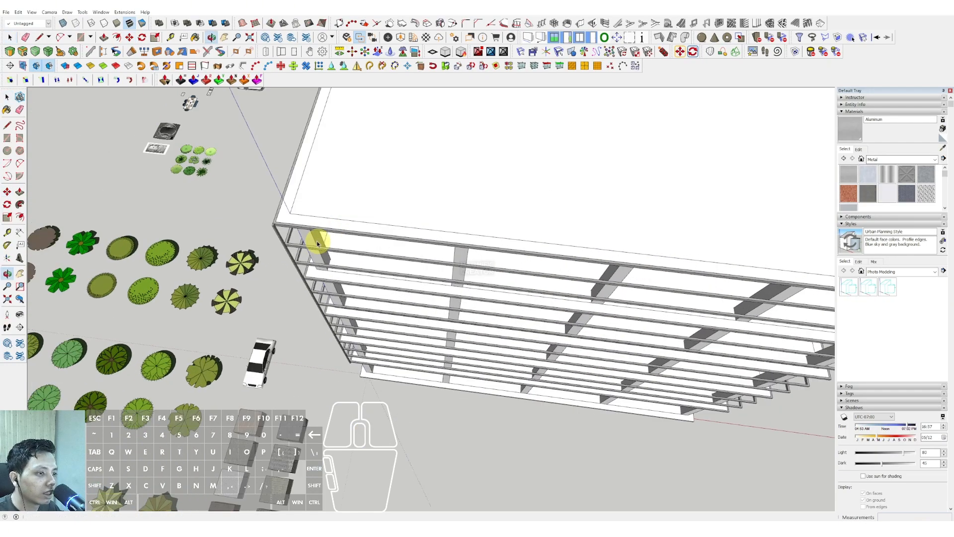
pyautogui.click(263, 228)
pyautogui.moveTo(266, 225); pyautogui.dragTo(272, 207, button='middle')
pyautogui.press('m')
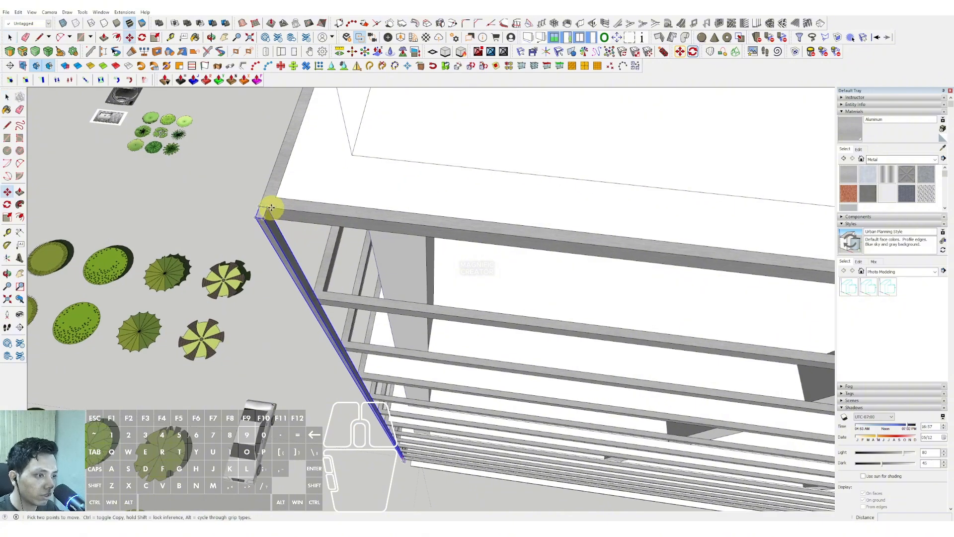
pyautogui.moveTo(524, 225); pyautogui.dragTo(455, 275, button='middle')
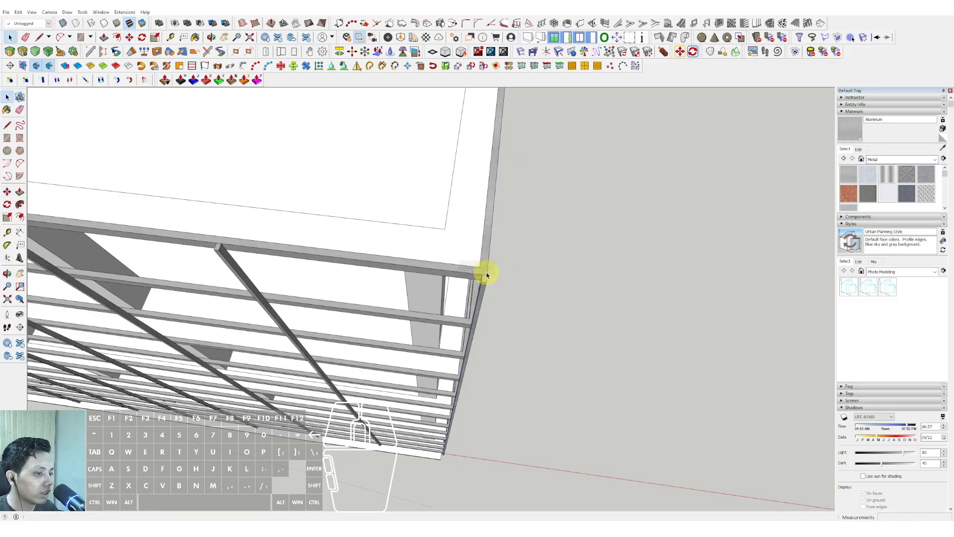
# Try to select the row of posts along the long side and group it for copying.
pyautogui.moveTo(487, 274); pyautogui.dragTo(365, 222, button='middle')
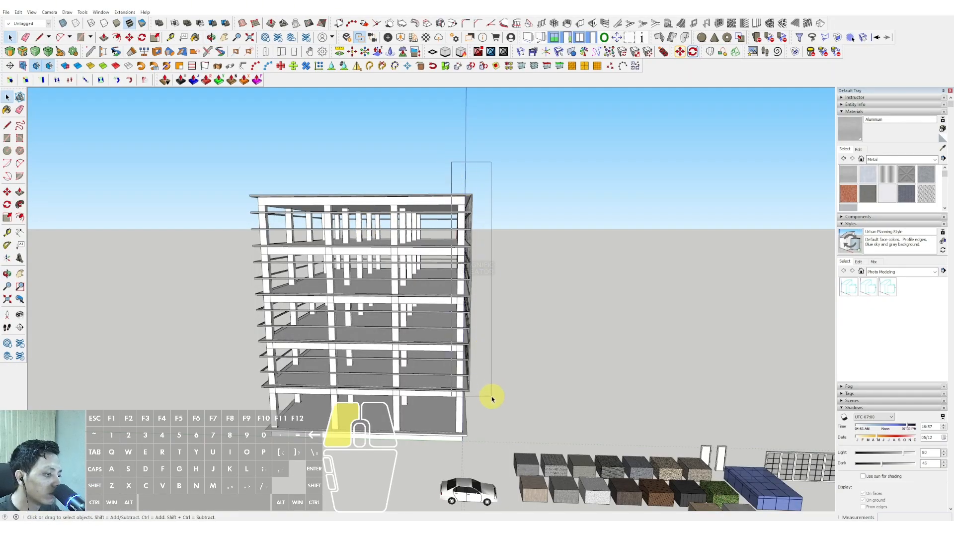
pyautogui.moveTo(357, 279); pyautogui.dragTo(465, 363, button='middle')
pyautogui.scroll(3, 464, 249)
pyautogui.scroll(5, 396, 214)
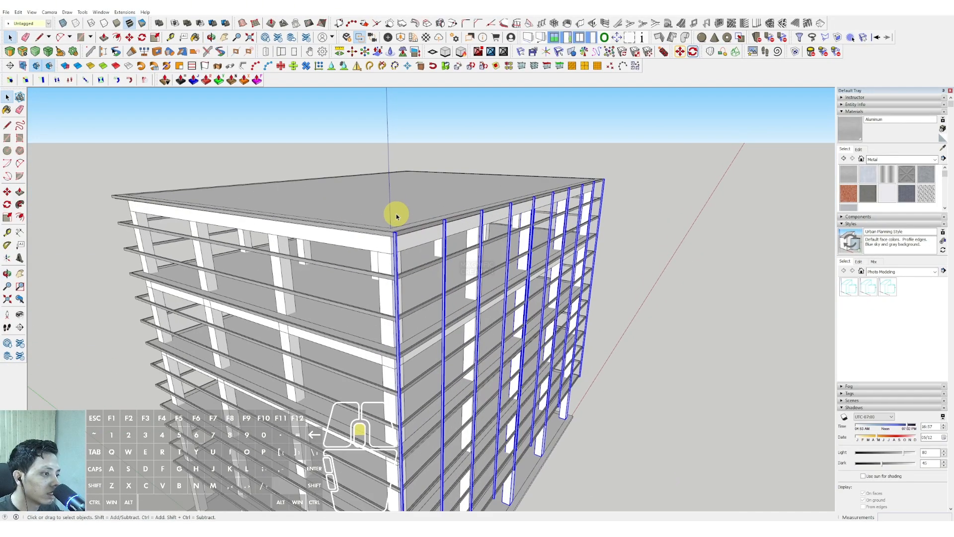
pyautogui.moveTo(400, 263); pyautogui.dragTo(456, 338, button='middle')
pyautogui.scroll(4, 404, 278)
pyautogui.scroll(3, 415, 292)
pyautogui.scroll(-8, 429, 326)
pyautogui.press('m')
pyautogui.scroll(5, 455, 333)
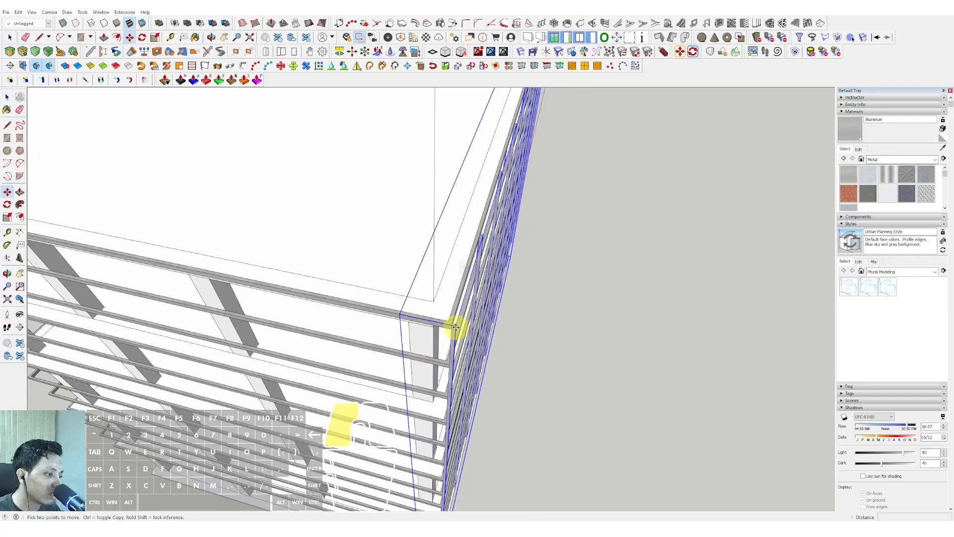
pyautogui.press('space')
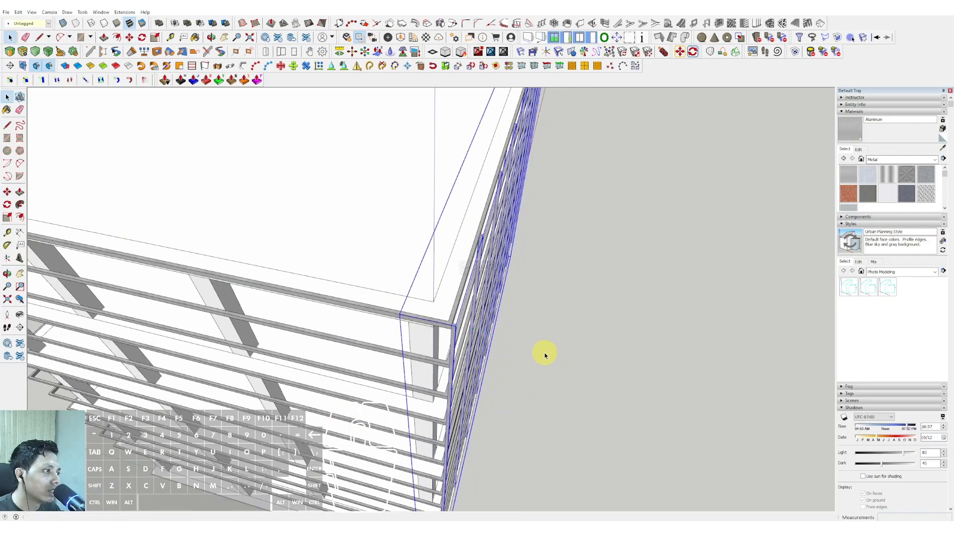
# Select only the aluminum posts along the long side, from the corner post onward, and group them.
pyautogui.scroll(-5, 545, 355)
pyautogui.moveTo(541, 352); pyautogui.dragTo(505, 230, button='middle')
pyautogui.scroll(3, 454, 312)
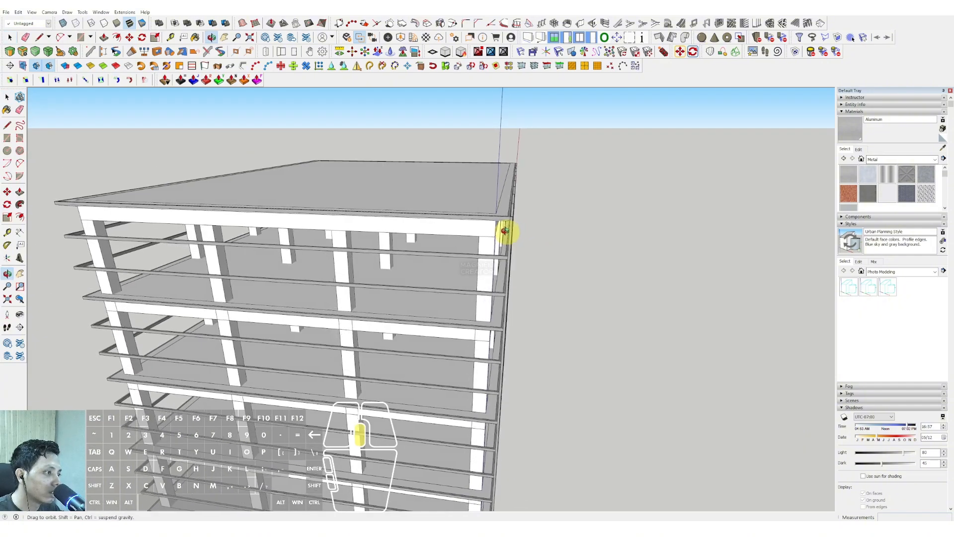
pyautogui.scroll(6, 505, 230)
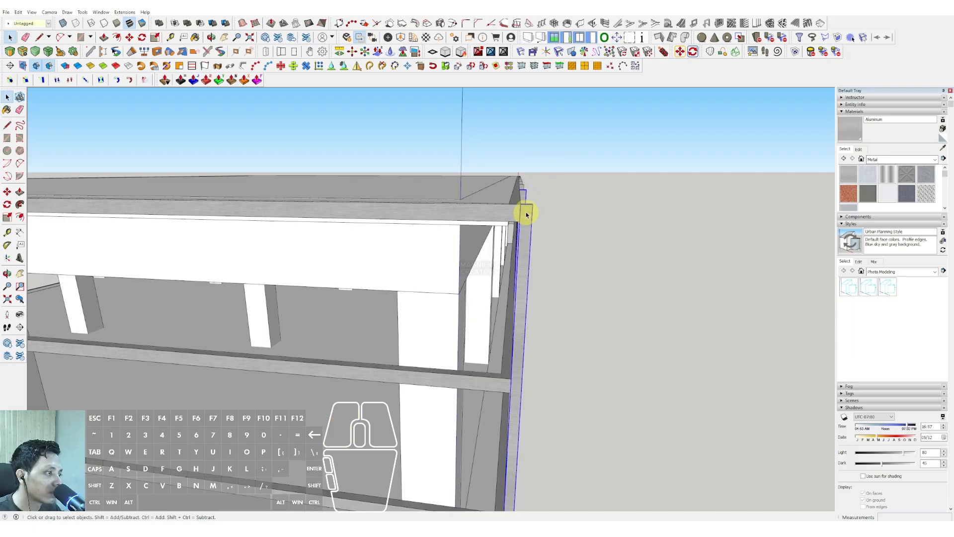
pyautogui.moveTo(527, 214)
pyautogui.mouseDown(button='middle')
pyautogui.moveTo(515, 202)
pyautogui.moveTo(525, 187)
pyautogui.moveTo(515, 233)
pyautogui.moveTo(518, 220)
pyautogui.mouseUp(button='middle')
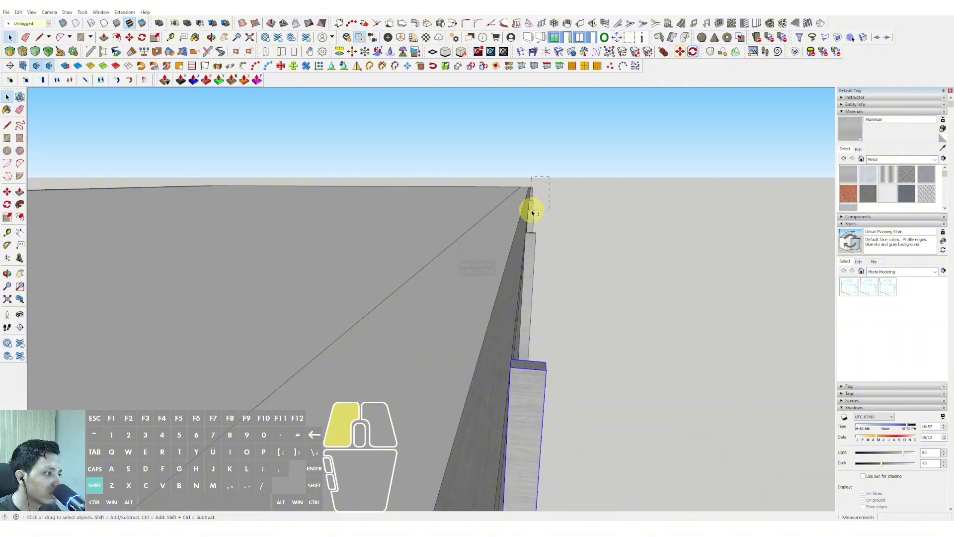
pyautogui.scroll(-6, 516, 200)
pyautogui.moveTo(515, 215); pyautogui.dragTo(483, 290, button='middle')
pyautogui.scroll(4, 488, 265)
pyautogui.scroll(-4, 488, 264)
pyautogui.scroll(-6, 499, 214)
pyautogui.scroll(5, 477, 300)
# Copy the post group across the building and align it with the roof ring's outer corner on the opposite long side.
pyautogui.press('m')
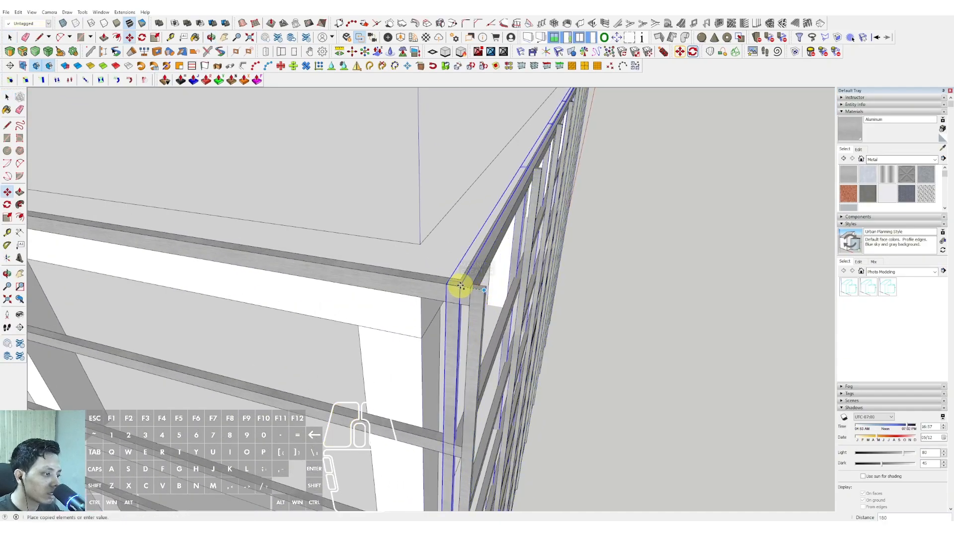
pyautogui.scroll(-3, 457, 284)
pyautogui.keyDown('shift'); pyautogui.moveTo(323, 262); pyautogui.dragTo(709, 325, button='middle'); pyautogui.keyUp('shift')
pyautogui.keyDown('shift'); pyautogui.moveTo(72, 202); pyautogui.dragTo(392, 260, button='middle'); pyautogui.keyUp('shift')
pyautogui.scroll(3, 383, 274)
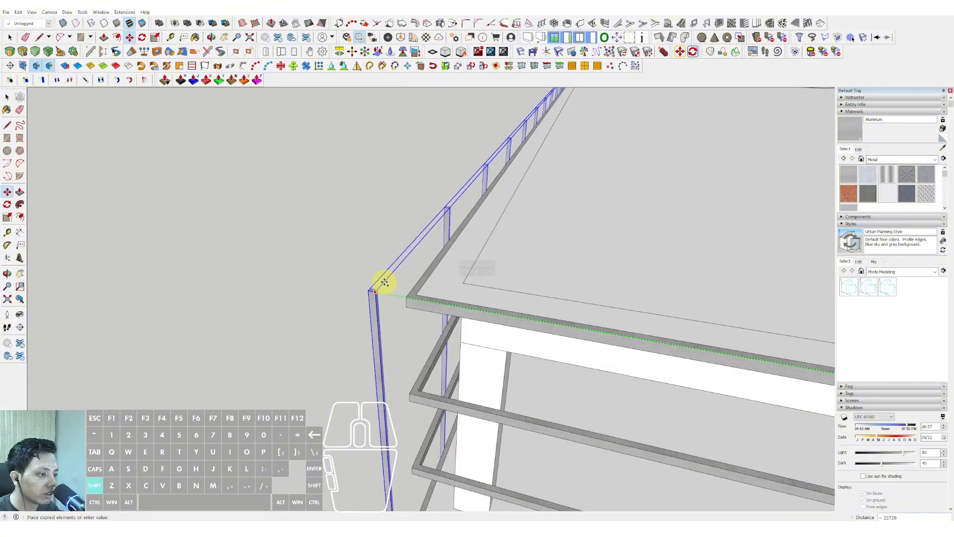
pyautogui.press('space')
pyautogui.rightClick(402, 304)
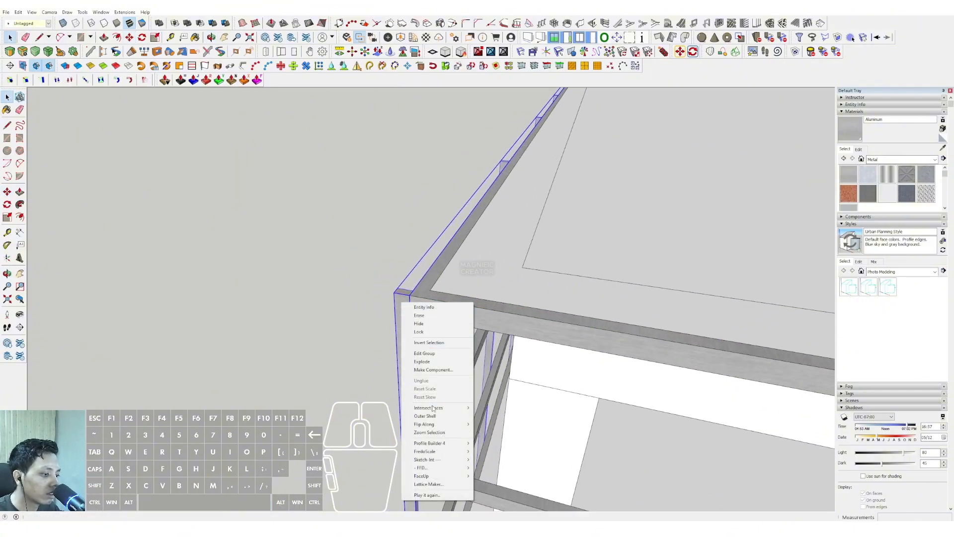
pyautogui.scroll(-10, 442, 342)
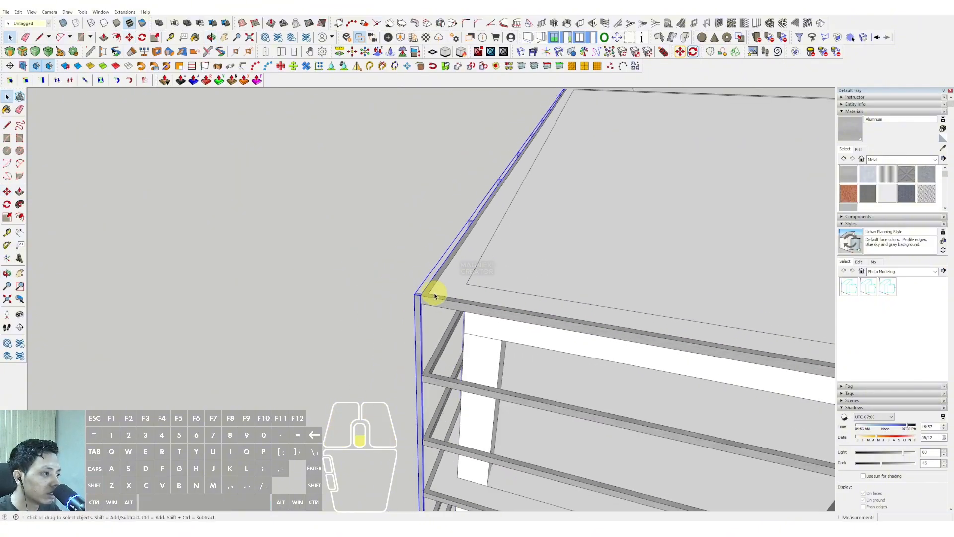
# Select the whole building and slide a copy of it along the red axis, clear of the original.
pyautogui.moveTo(393, 264); pyautogui.dragTo(280, 154, button='middle')
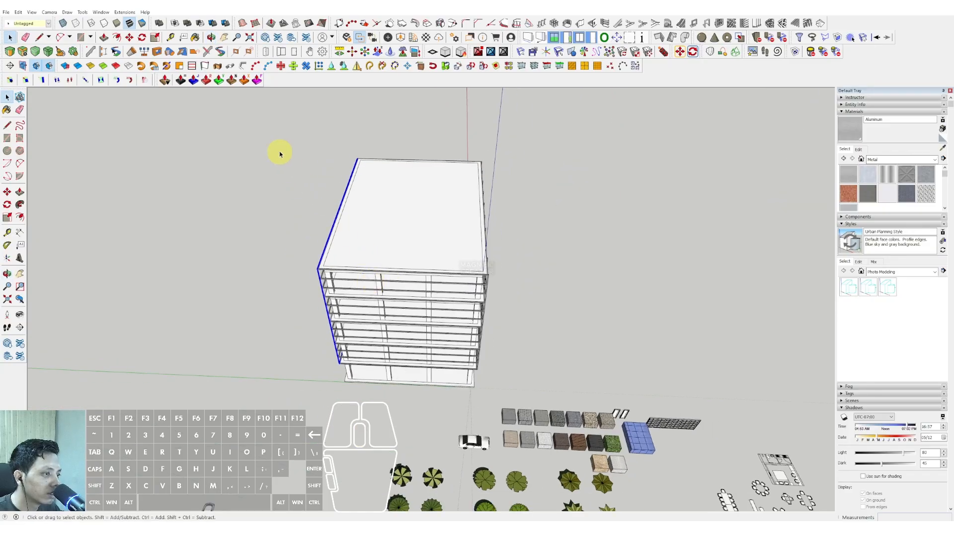
pyautogui.moveTo(487, 365); pyautogui.dragTo(522, 374, button='middle')
pyautogui.press('m')
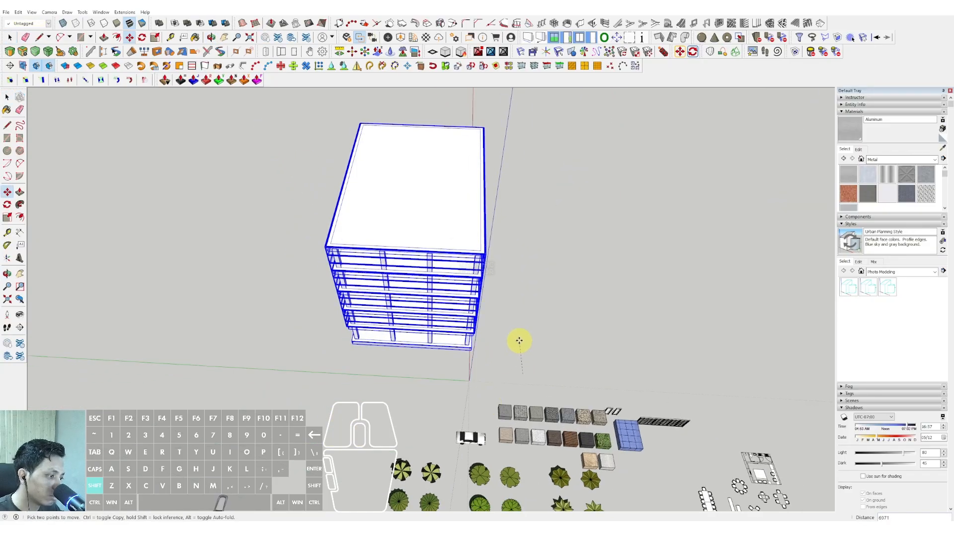
pyautogui.moveTo(511, 331); pyautogui.dragTo(444, 395, button='middle')
pyautogui.click(446, 386)
pyautogui.press('ctrl')
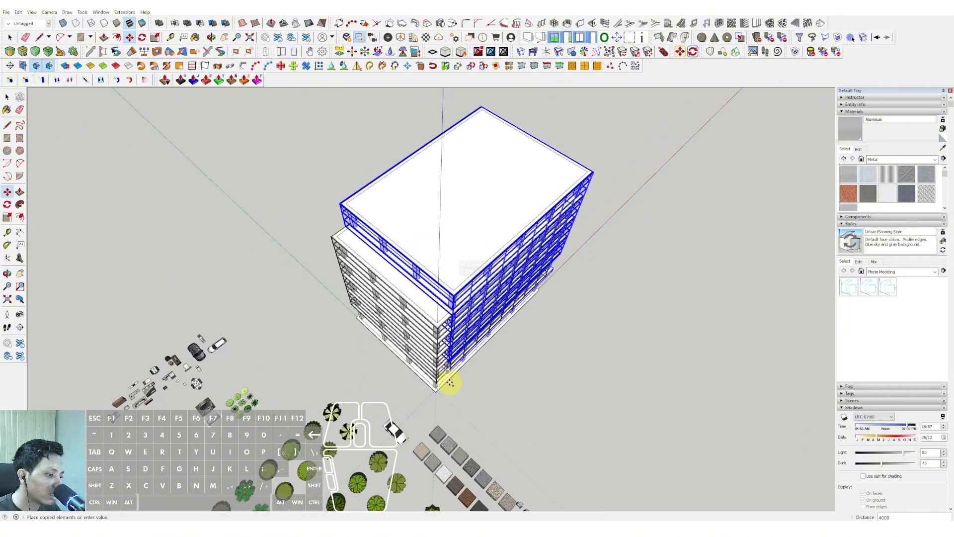
pyautogui.scroll(5, 442, 382)
pyautogui.scroll(-8, 442, 382)
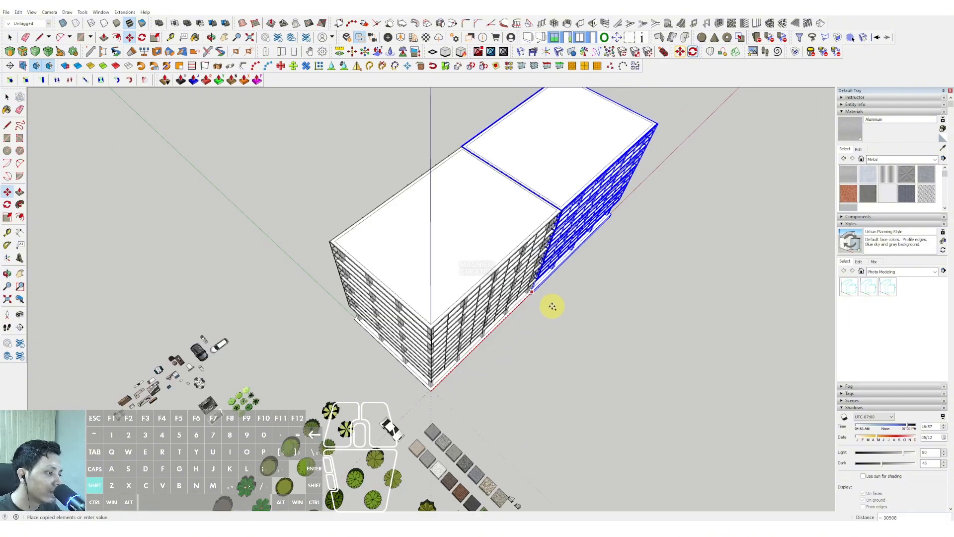
# Move the selected building about 12549 sideways off the red axis.
pyautogui.press('shift')
pyautogui.press('shift')
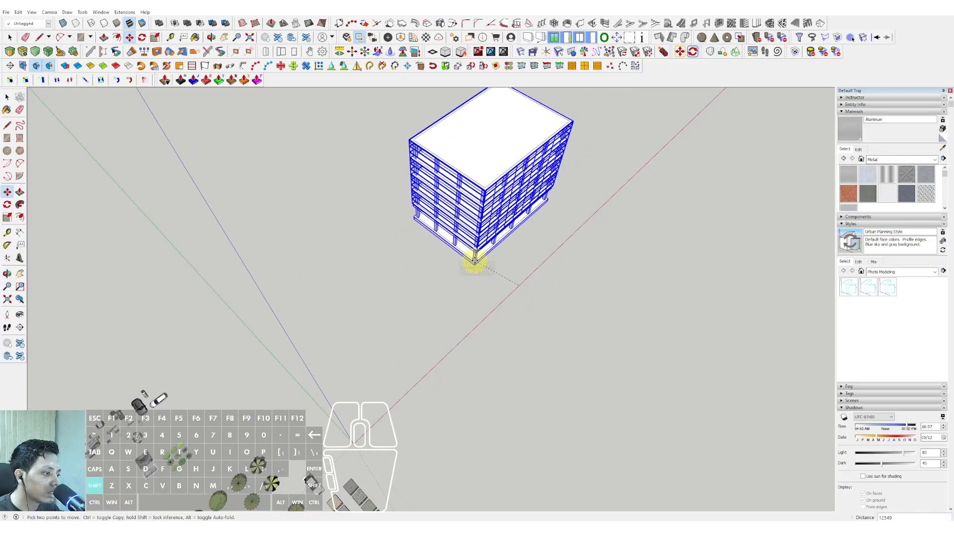
pyautogui.press('shift')
pyautogui.click(394, 191)
pyautogui.keyDown('shift'); pyautogui.moveTo(394, 191); pyautogui.dragTo(408, 339, button='middle'); pyautogui.keyUp('shift')
pyautogui.press('space')
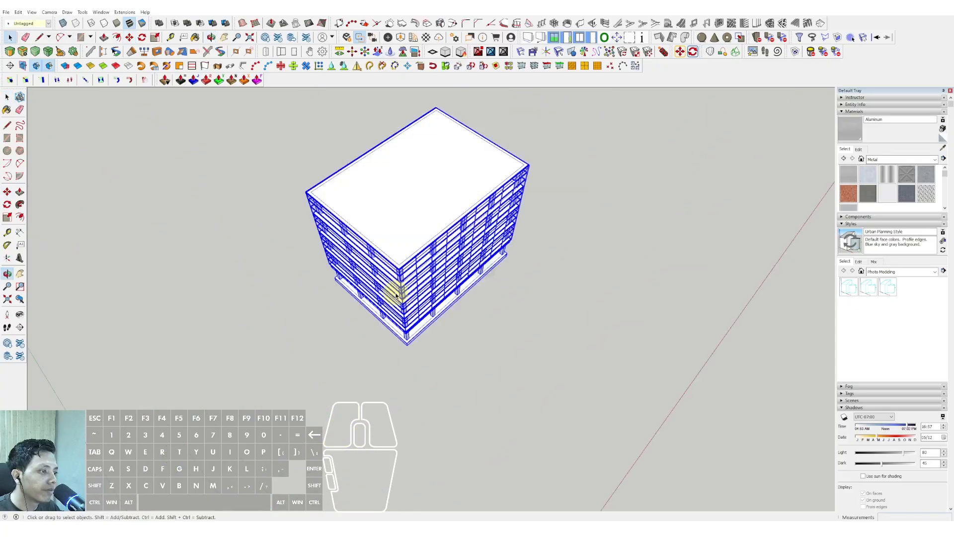
# Select the long side's post group and rotate a copy of it 90° about the top of the building corner.
pyautogui.scroll(2, 405, 268)
pyautogui.moveTo(409, 244); pyautogui.dragTo(425, 202, button='middle')
pyautogui.click(584, 279)
pyautogui.scroll(3, 401, 230)
pyautogui.scroll(-1, 368, 224)
pyautogui.keyDown('shift'); pyautogui.moveTo(333, 211); pyautogui.dragTo(343, 234, button='middle'); pyautogui.keyUp('shift')
pyautogui.scroll(6, 409, 264)
pyautogui.click(407, 256)
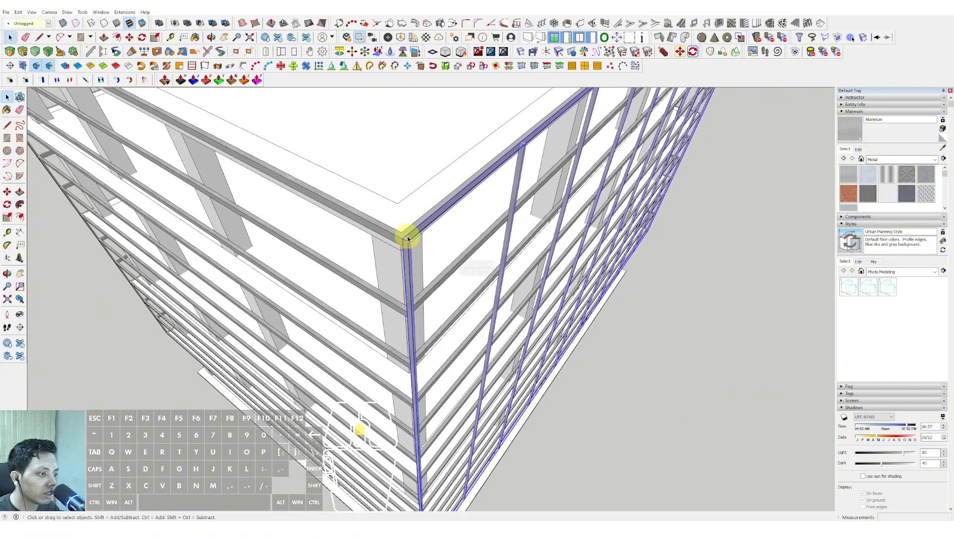
pyautogui.scroll(3, 403, 233)
pyautogui.press('q')
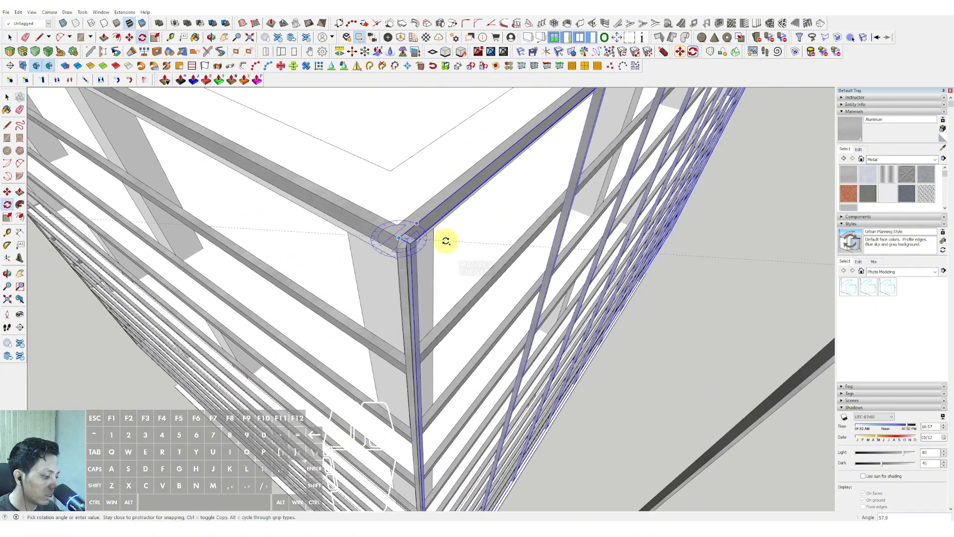
pyautogui.write('90')
pyautogui.press('Return')
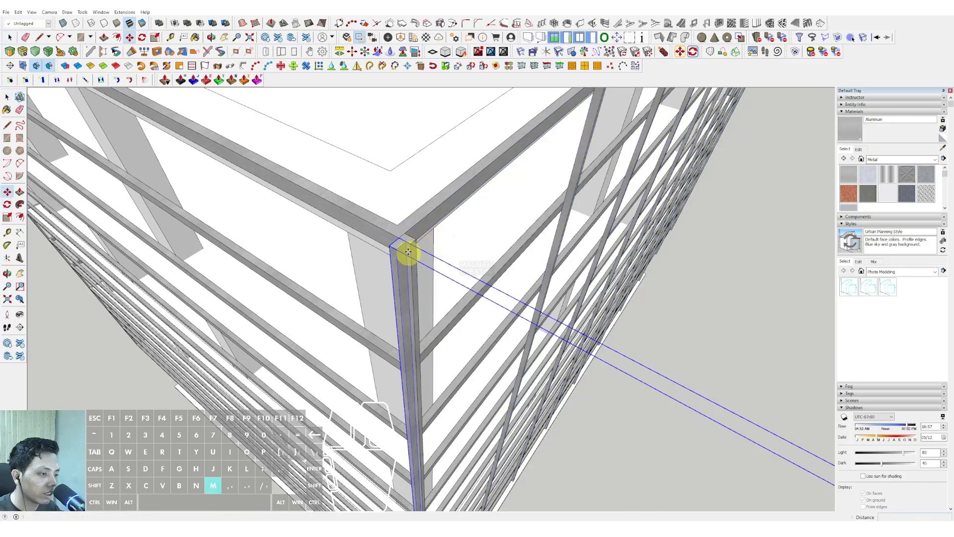
# Move the rotated post group along the short facade so its first post sits at the far corner of the roof ring.
pyautogui.moveTo(337, 210); pyautogui.dragTo(358, 226, button='middle')
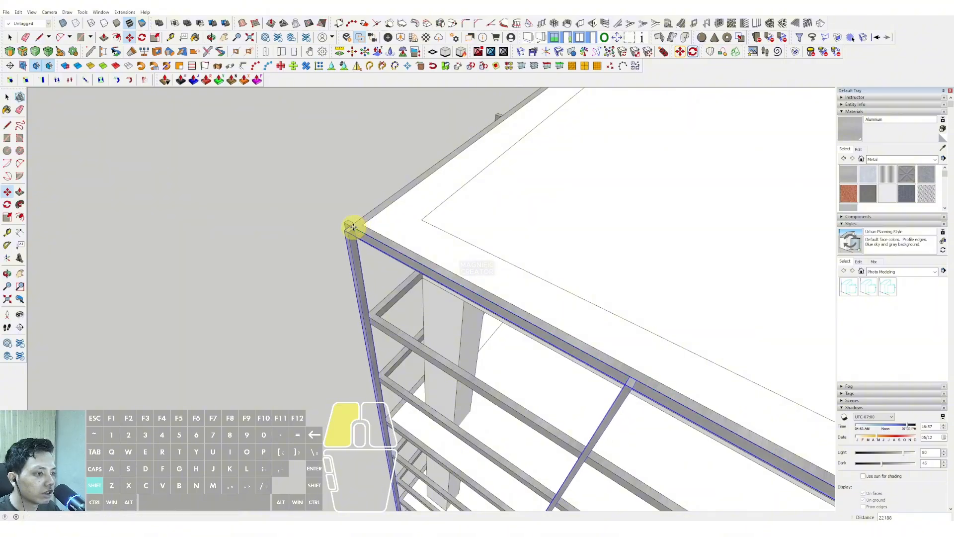
pyautogui.click(352, 227)
pyautogui.scroll(-6, 366, 214)
pyautogui.press('space')
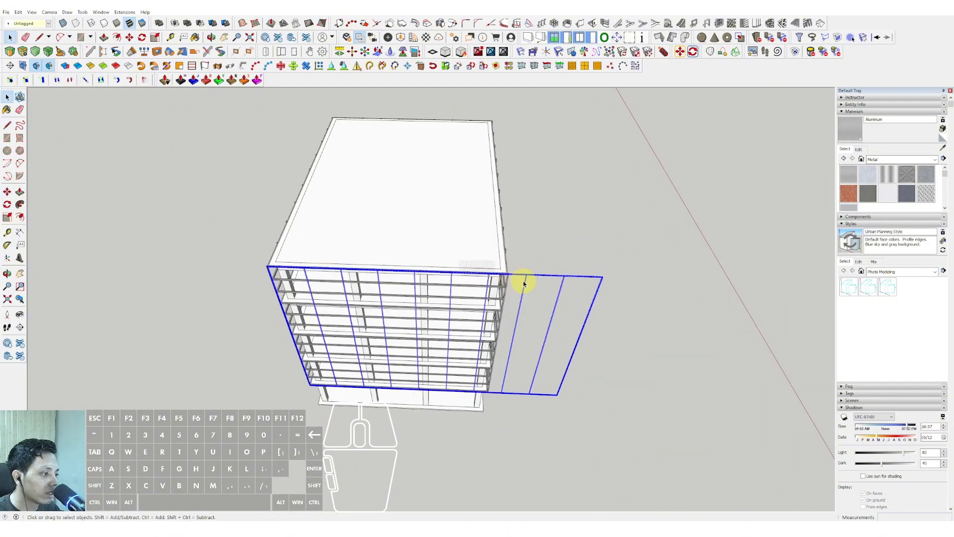
# Open the short facade's post group for editing and delete every post except the one at the starting corner.
pyautogui.doubleClick(526, 282)
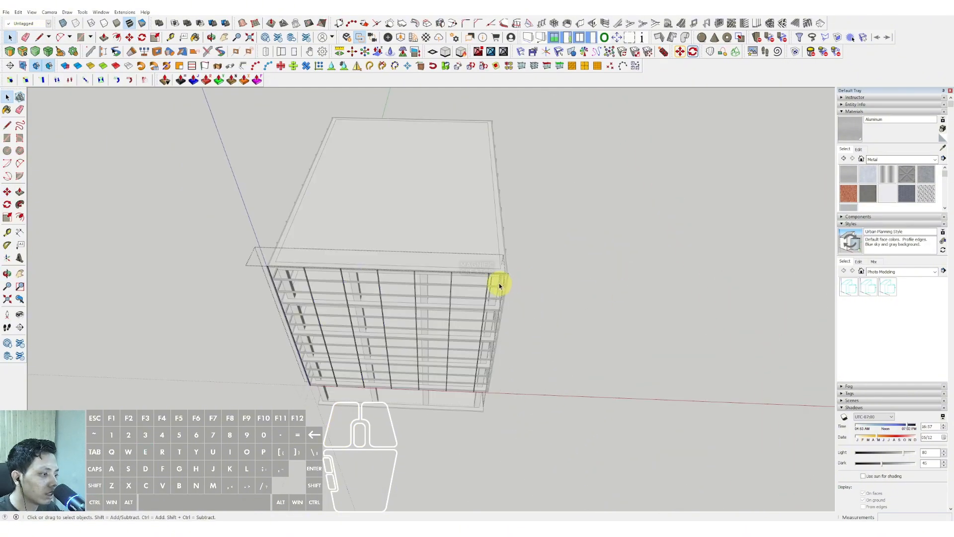
pyautogui.scroll(4, 487, 281)
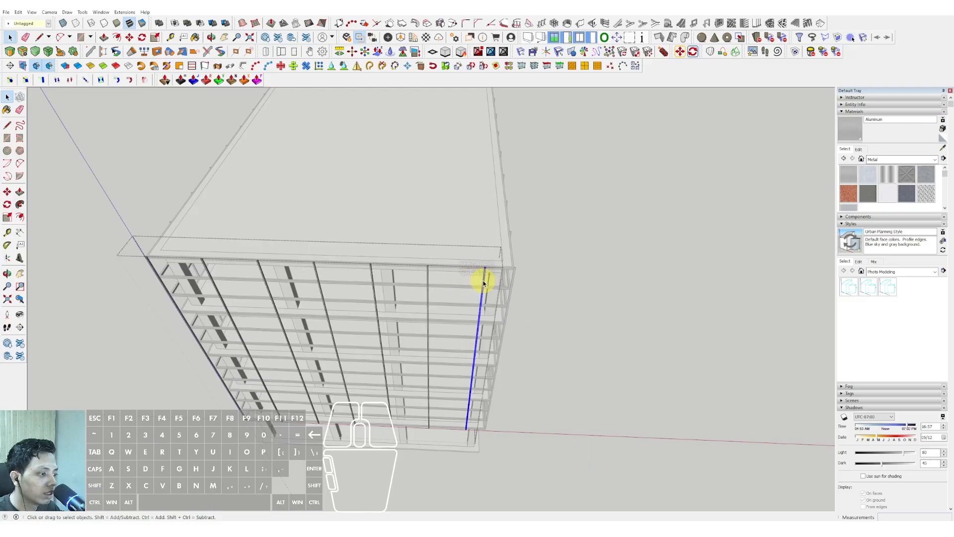
pyautogui.click(230, 325)
pyautogui.scroll(8, 219, 308)
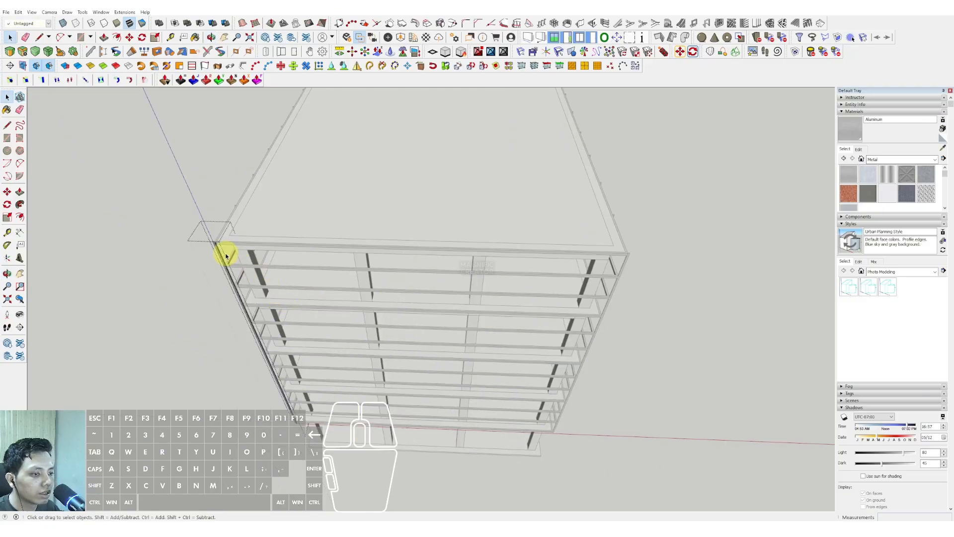
# Copy the remaining post about 22126 to the opposite corner of the short facade and fill the span with evenly spaced copies.
pyautogui.scroll(4, 214, 233)
pyautogui.press('m')
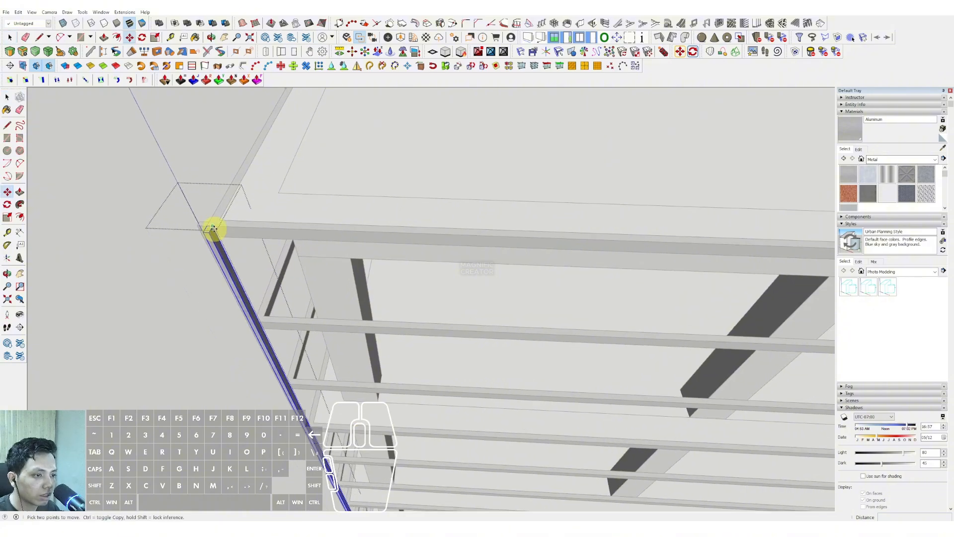
pyautogui.moveTo(247, 228); pyautogui.dragTo(538, 222, button='middle')
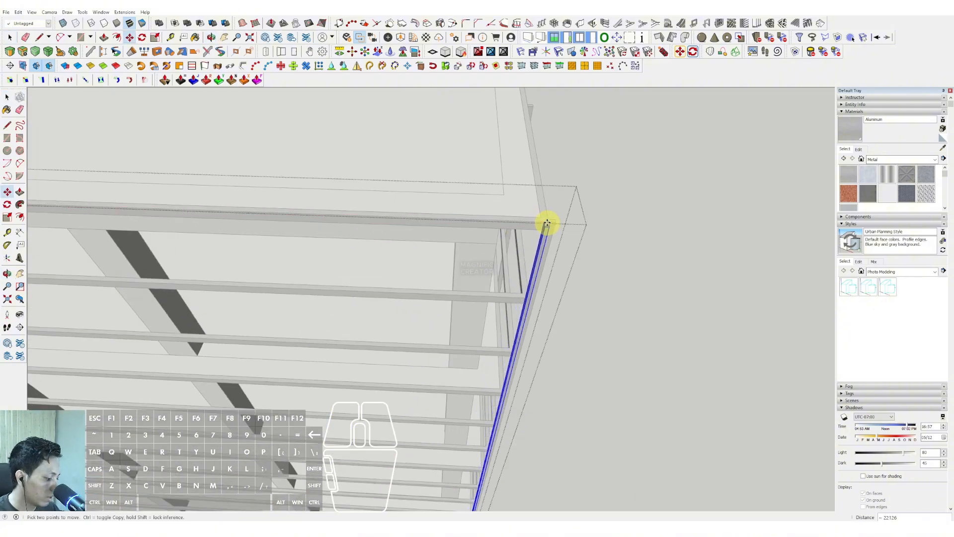
pyautogui.scroll(-5, 545, 263)
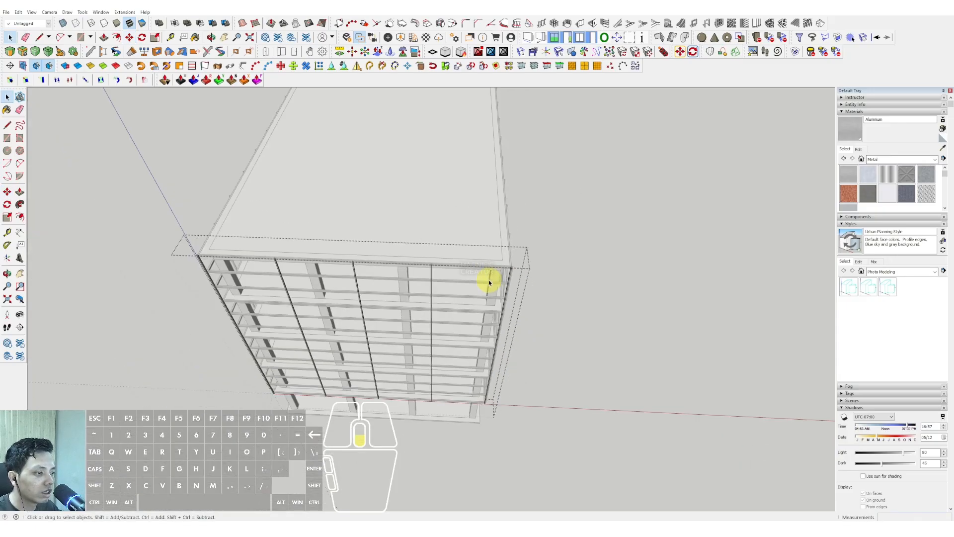
# Undo the short facade's post spacing, copy the corner post 22126 to the opposite corner again and fill the span with evenly spaced copies.
pyautogui.moveTo(487, 279); pyautogui.dragTo(324, 255, button='middle')
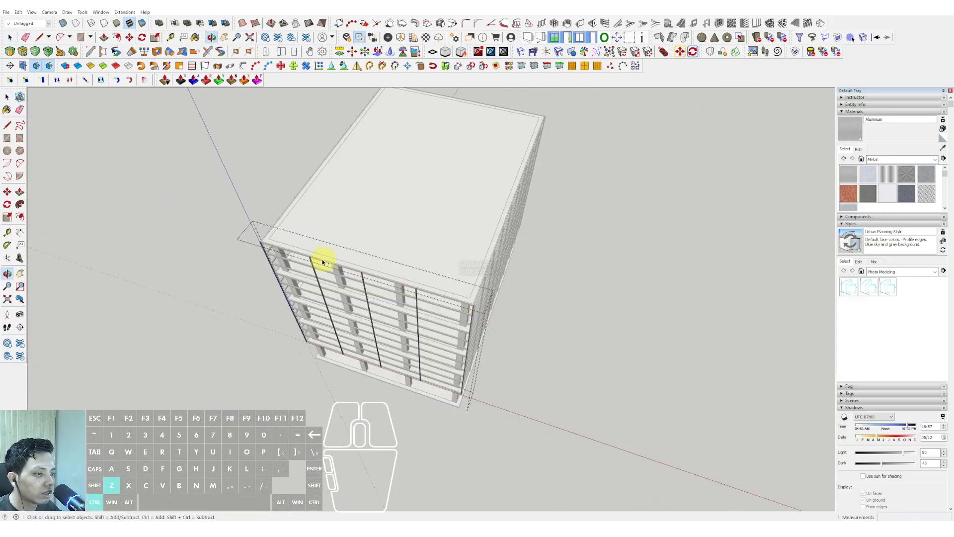
pyautogui.scroll(8, 260, 240)
pyautogui.scroll(2, 260, 238)
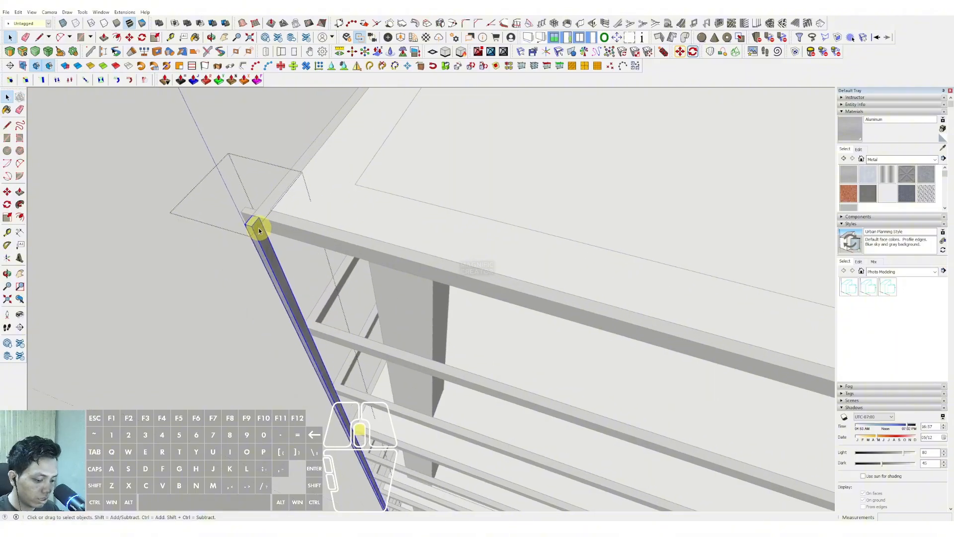
pyautogui.press('m')
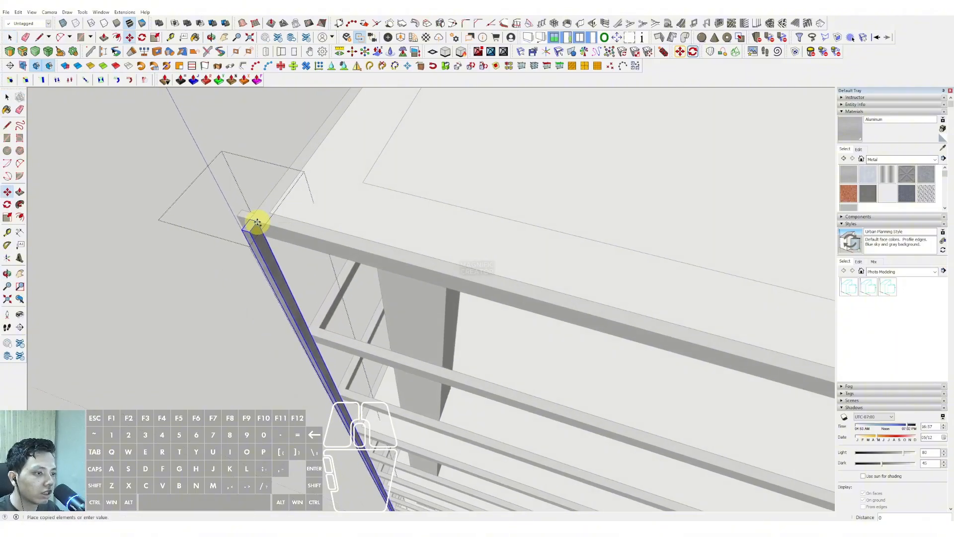
pyautogui.keyDown('shift'); pyautogui.scroll(-8, 305, 238); pyautogui.keyUp('shift')
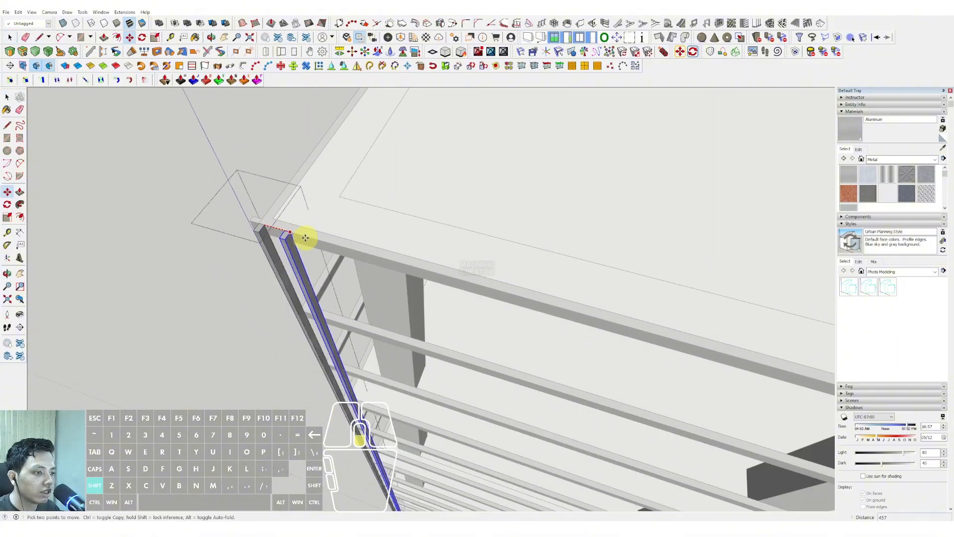
pyautogui.keyDown('shift'); pyautogui.scroll(6, 391, 260); pyautogui.keyUp('shift')
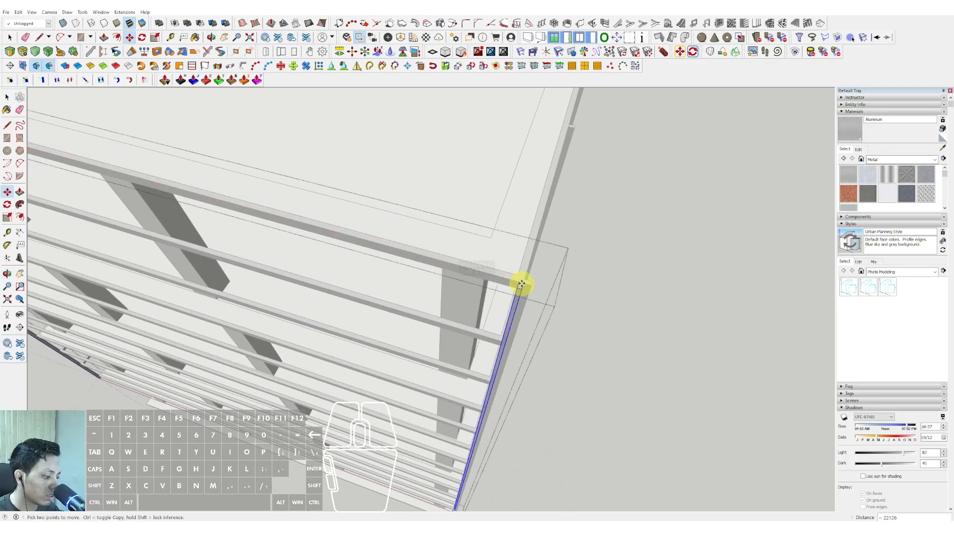
pyautogui.press('Return')
pyautogui.press('space')
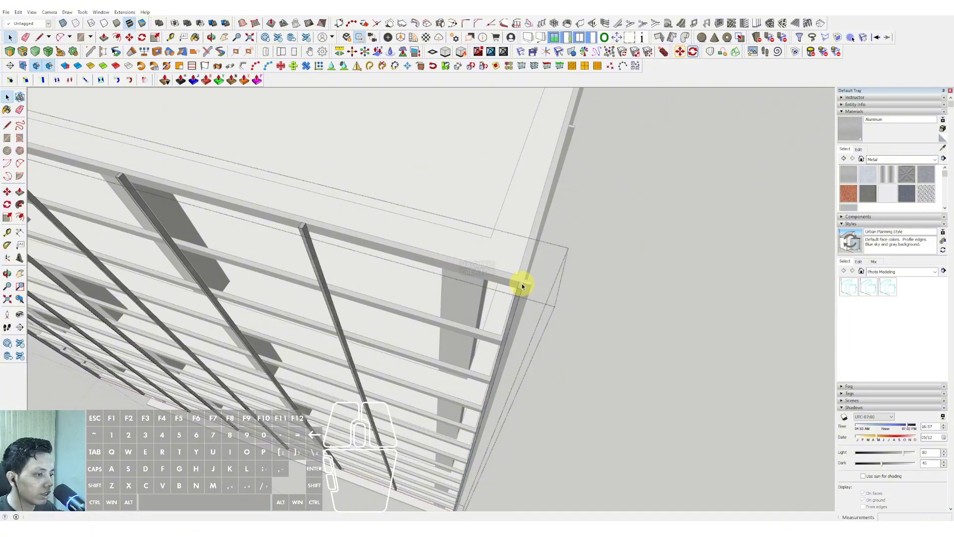
# Close the short facade's post group and copy the long side's post group across the building to the opposite long side.
pyautogui.scroll(-6, 456, 324)
pyautogui.click(621, 330)
pyautogui.moveTo(621, 330); pyautogui.dragTo(317, 280, button='middle')
pyautogui.scroll(8, 405, 300)
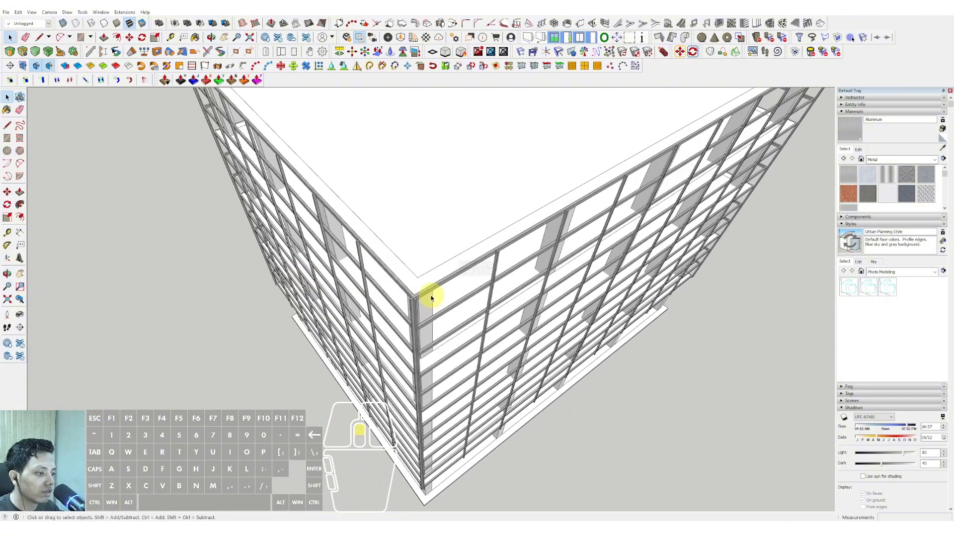
pyautogui.scroll(2, 406, 304)
pyautogui.press('m')
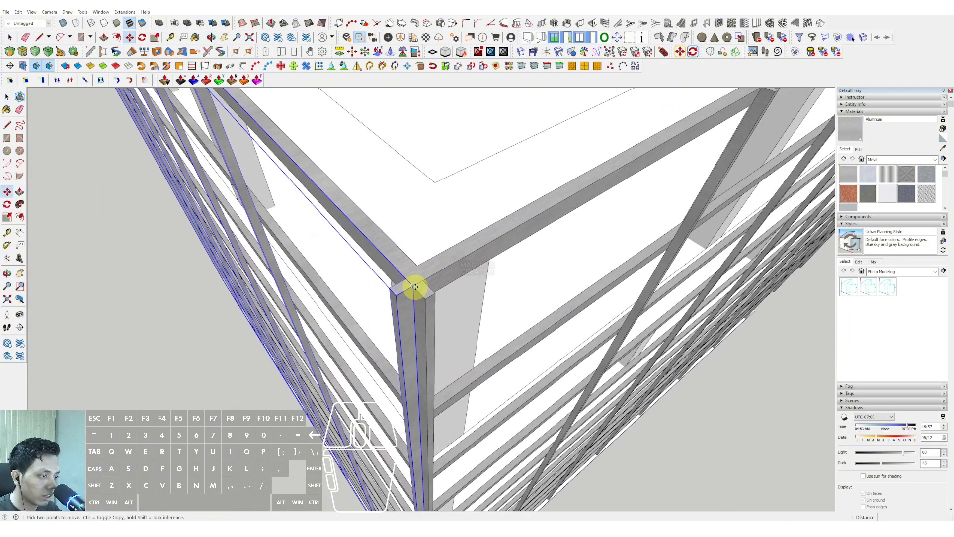
pyautogui.click(412, 286)
pyautogui.keyDown('shift'); pyautogui.scroll(-6, 456, 262); pyautogui.keyUp('shift')
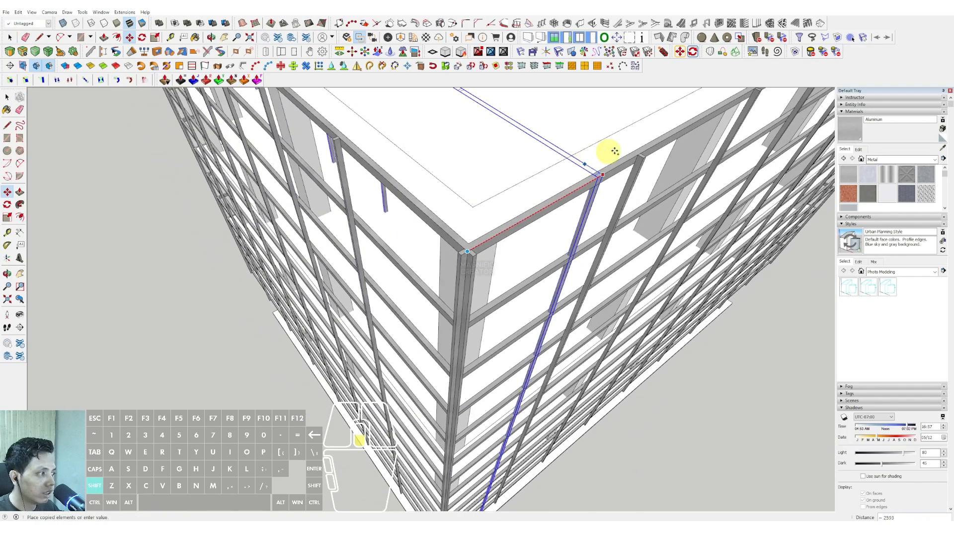
pyautogui.keyDown('shift'); pyautogui.moveTo(735, 144); pyautogui.dragTo(479, 234, button='middle'); pyautogui.keyUp('shift')
pyautogui.keyDown('shift'); pyautogui.moveTo(627, 116); pyautogui.dragTo(318, 271, button='middle'); pyautogui.keyUp('shift')
pyautogui.scroll(2, 330, 234)
pyautogui.click(326, 217)
pyautogui.press('space')
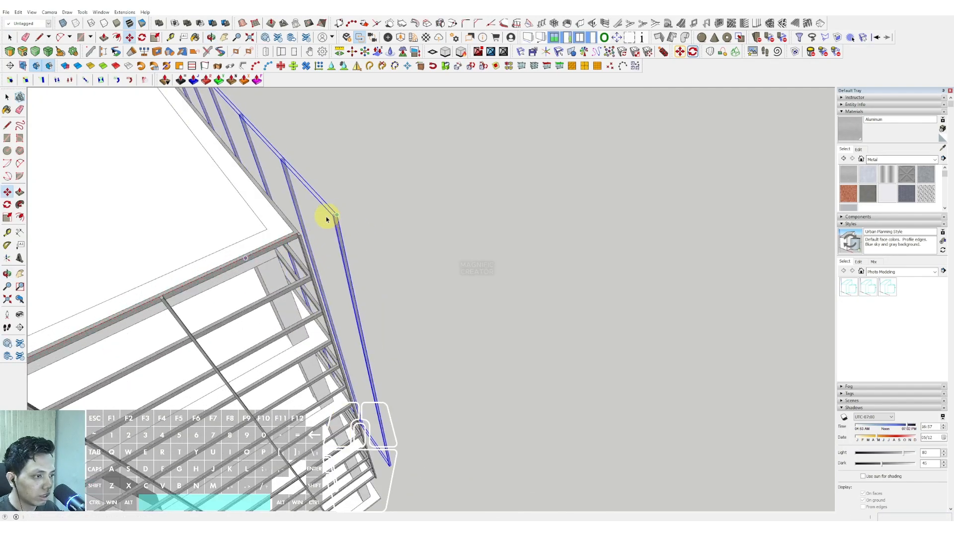
# Flip the copied long-side post group and move it so its end post meets the corner of the roof ring.
pyautogui.scroll(8, 328, 219)
pyautogui.scroll(-2, 425, 255)
pyautogui.rightClick(426, 255)
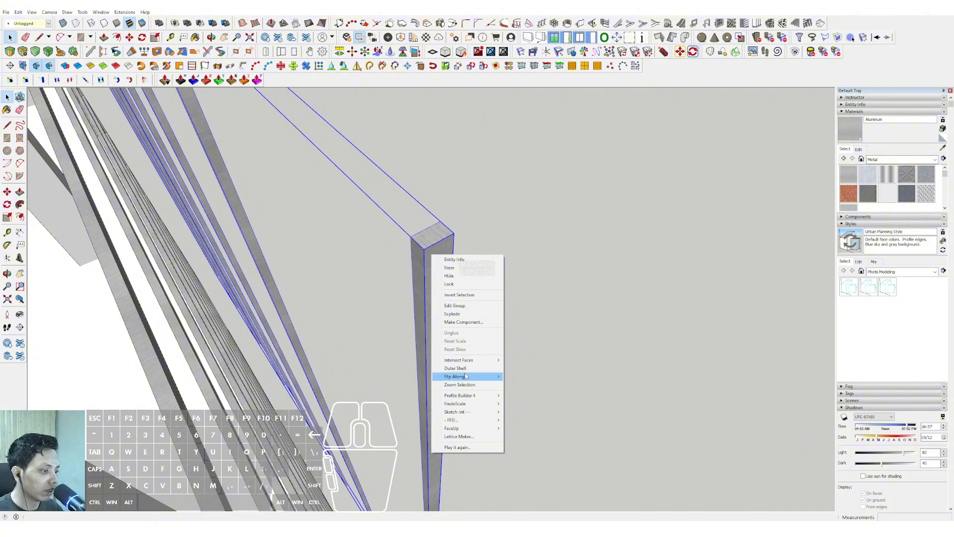
pyautogui.click(519, 378)
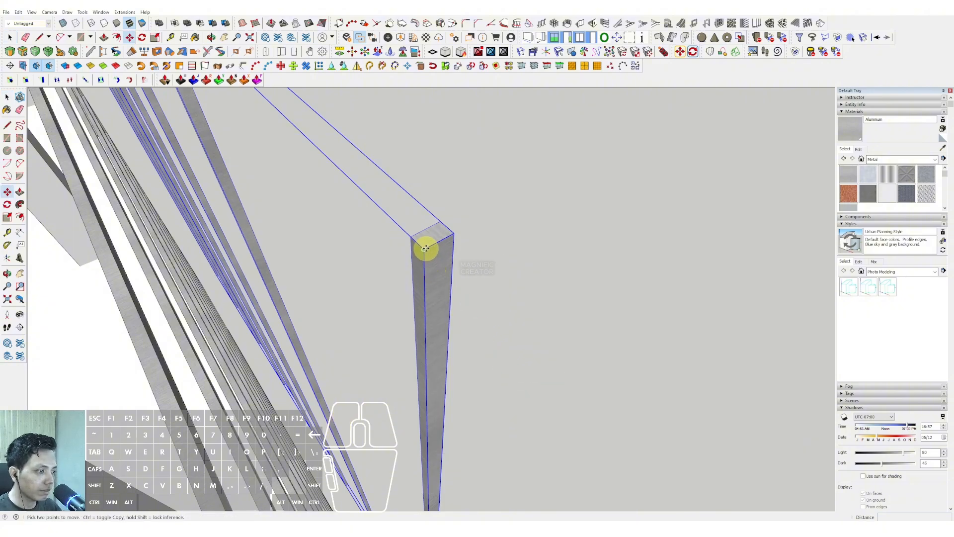
pyautogui.scroll(-6, 426, 249)
pyautogui.press('space')
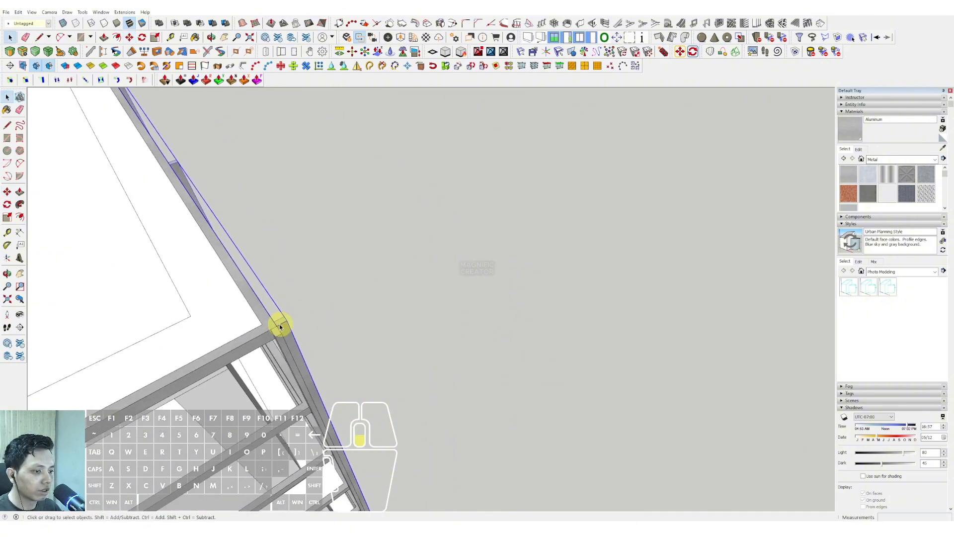
# Open the horizontal ring group for editing and shift one side of the stacked rings along the short facade's direction at the corner.
pyautogui.scroll(-3, 281, 328)
pyautogui.moveTo(296, 308); pyautogui.dragTo(430, 274, button='middle')
pyautogui.scroll(4, 423, 313)
pyautogui.click(398, 311)
pyautogui.scroll(2, 446, 309)
pyautogui.click(431, 228)
pyautogui.scroll(5, 426, 298)
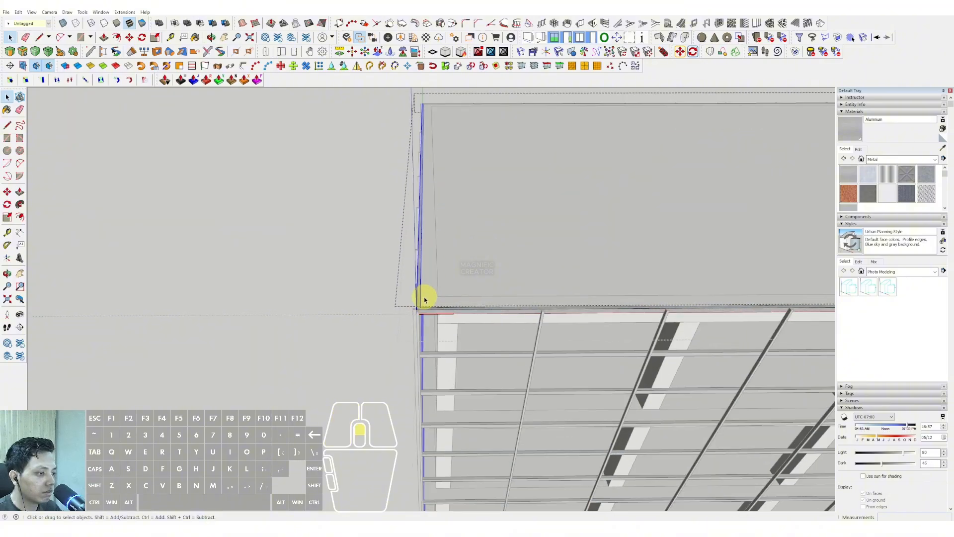
pyautogui.press('m')
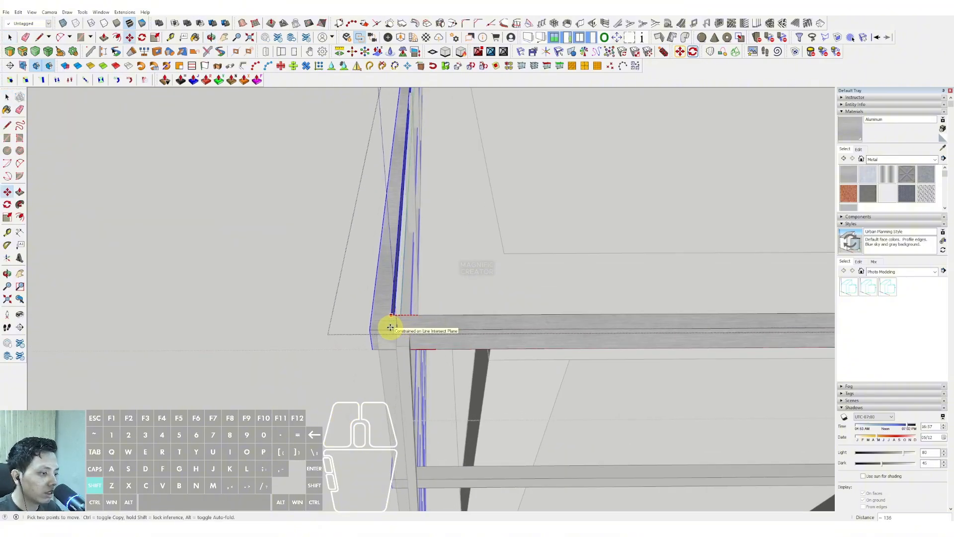
pyautogui.moveTo(390, 327); pyautogui.dragTo(473, 384, button='middle')
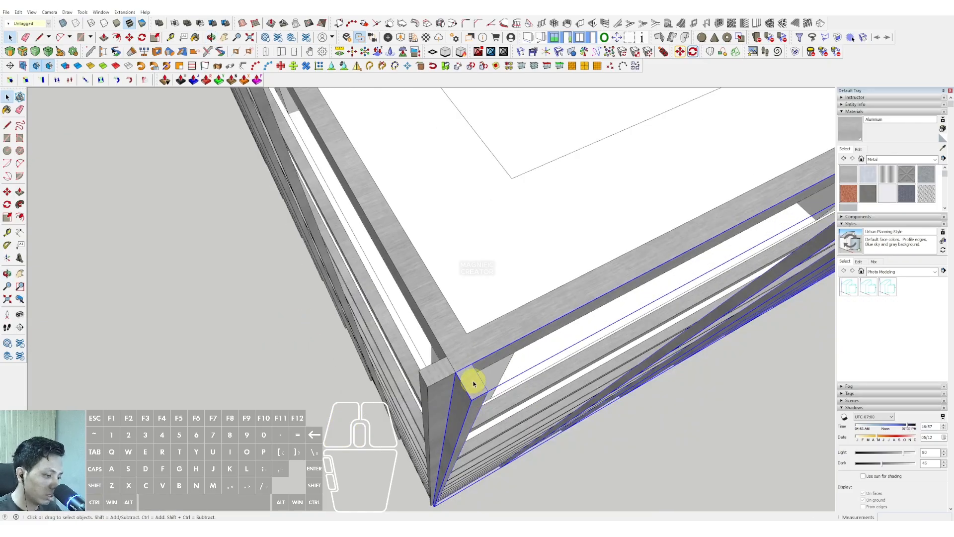
# Move the two post groups meeting at the corner inward by 100 each so they sit flush with the roof ring.
pyautogui.click(471, 366)
pyautogui.press('shift')
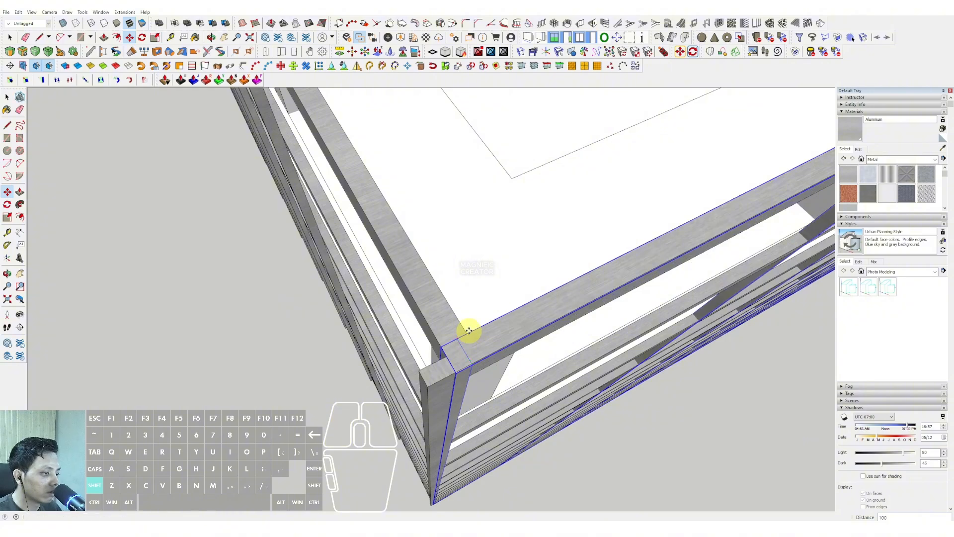
pyautogui.click(469, 330)
pyautogui.scroll(-1, 449, 359)
pyautogui.scroll(1, 446, 367)
pyautogui.press('space')
pyautogui.click(440, 373)
pyautogui.scroll(2, 441, 371)
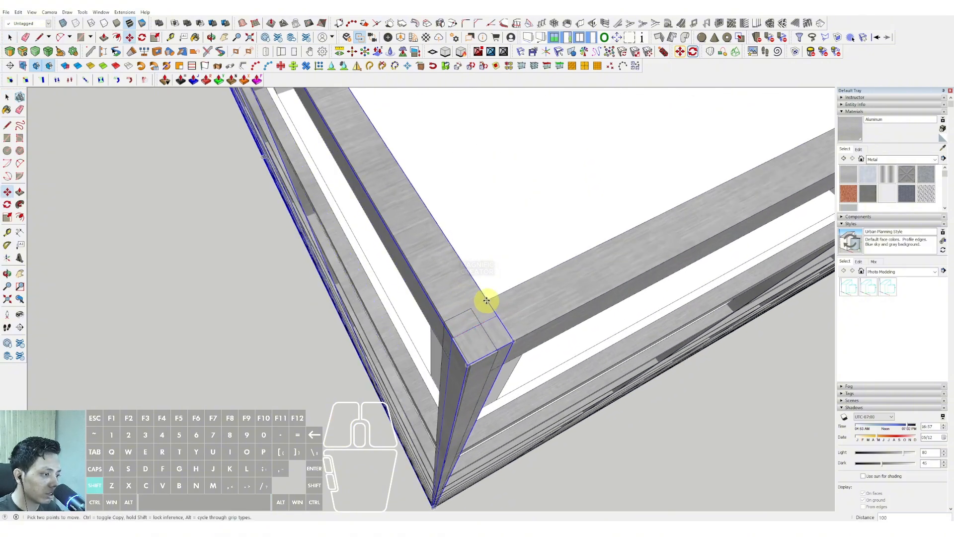
pyautogui.press('space')
# Open the first facade's post group and move its corner post along the ring, clear of the shared corner.
pyautogui.moveTo(486, 301); pyautogui.dragTo(419, 366, button='middle')
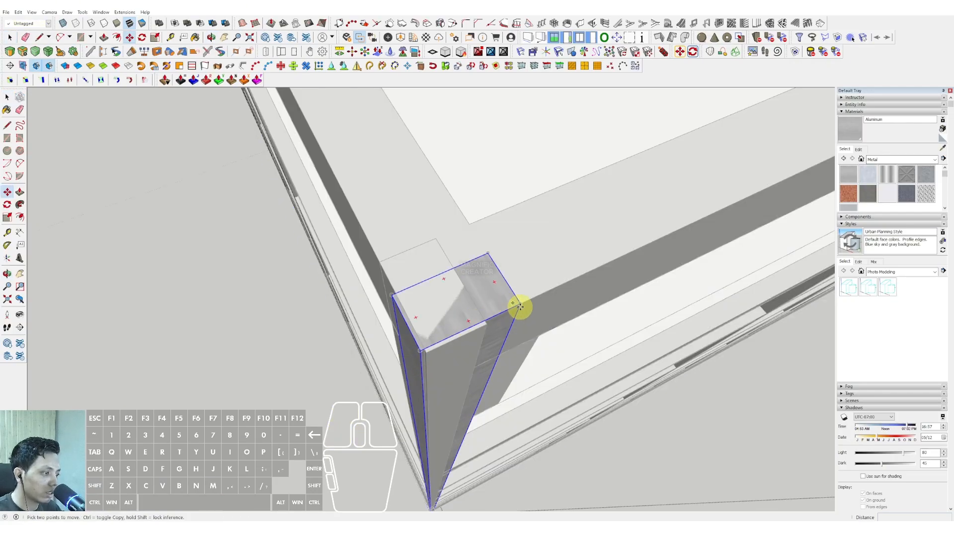
pyautogui.press('shift')
pyautogui.scroll(-1, 468, 221)
pyautogui.press('space')
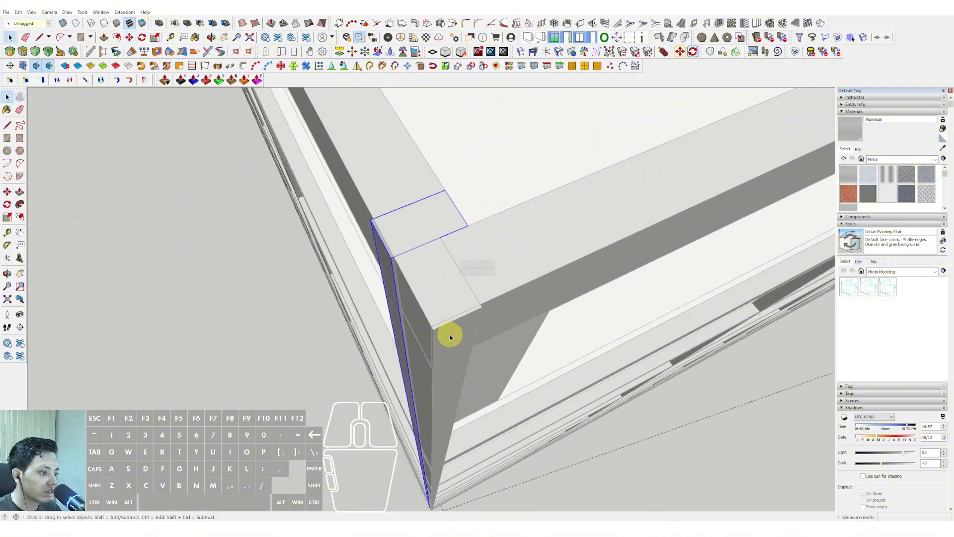
# Open the adjacent facade's post group and move its end post along the ring so it clears the same corner.
pyautogui.tripleClick(450, 336)
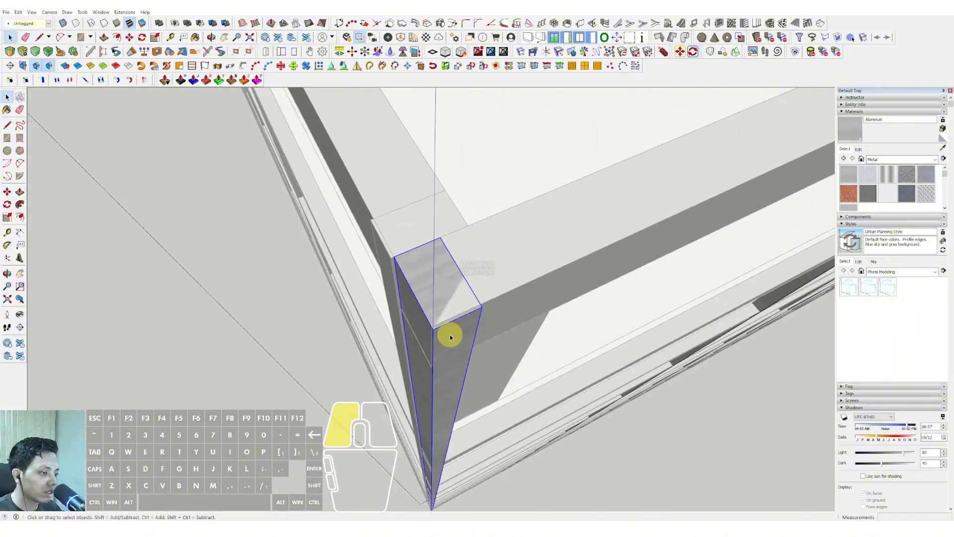
pyautogui.click(410, 249)
pyautogui.press('shift')
pyautogui.scroll(3, 468, 222)
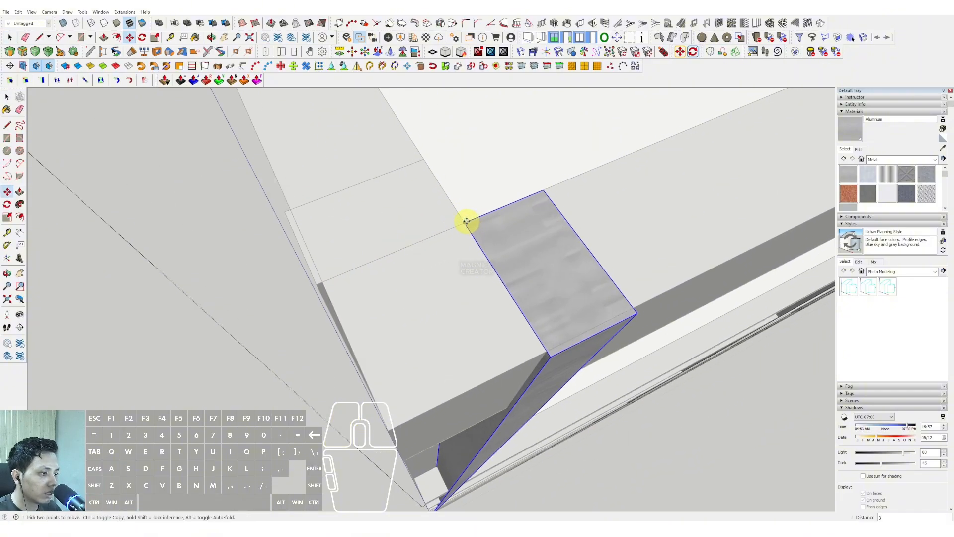
pyautogui.scroll(-12, 427, 299)
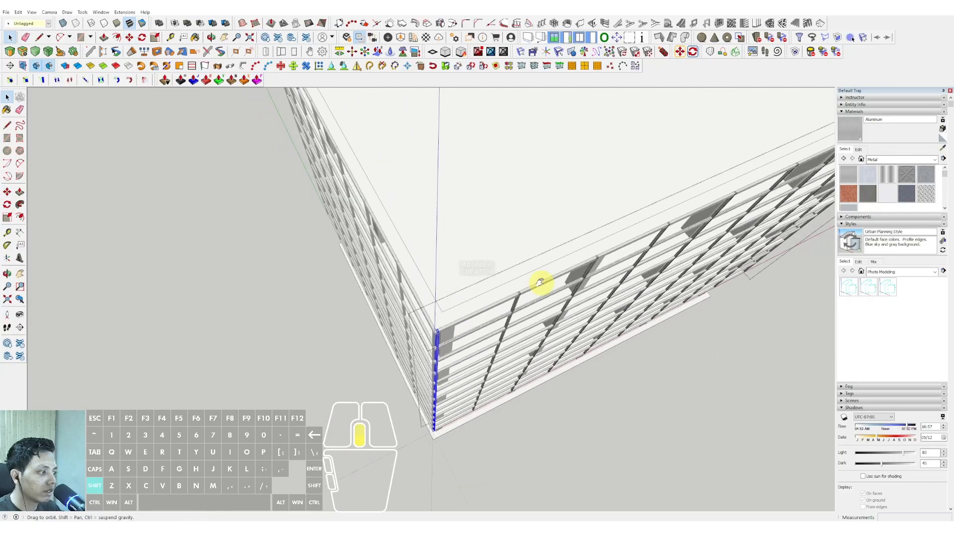
# Move the end post at the opposite end of the same facade along the ring, away from that corner.
pyautogui.keyDown('shift'); pyautogui.moveTo(541, 281); pyautogui.dragTo(289, 353, button='middle'); pyautogui.keyUp('shift')
pyautogui.scroll(3, 288, 352)
pyautogui.scroll(6, 513, 284)
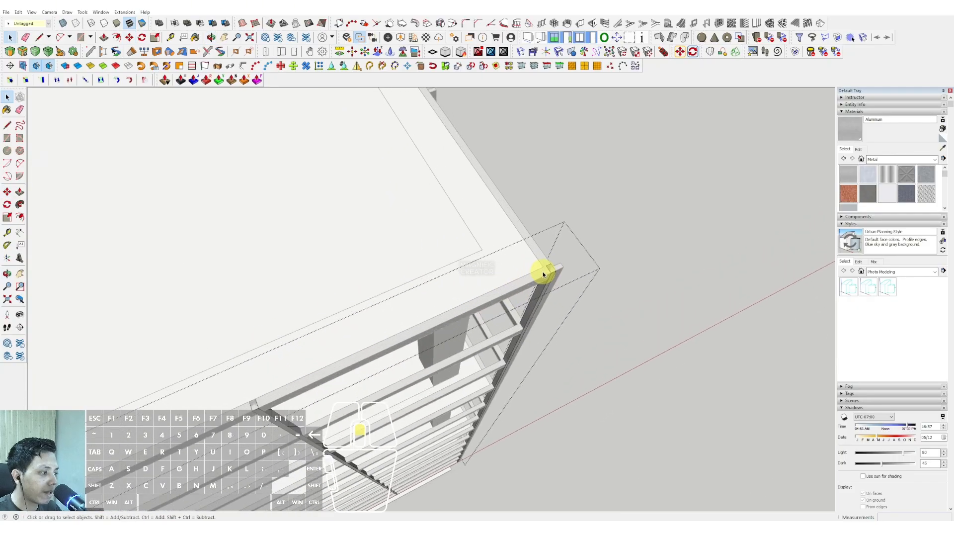
pyautogui.scroll(2, 542, 280)
pyautogui.press('m')
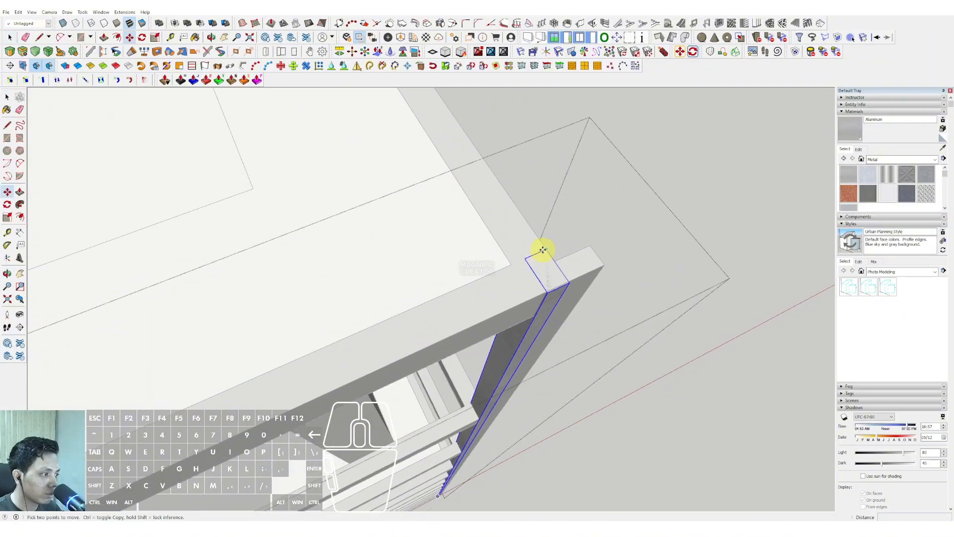
pyautogui.press('space')
# Move the next facade's post group inward by 100 so it sits flush with the roof ring.
pyautogui.moveTo(509, 264); pyautogui.dragTo(419, 321, button='middle')
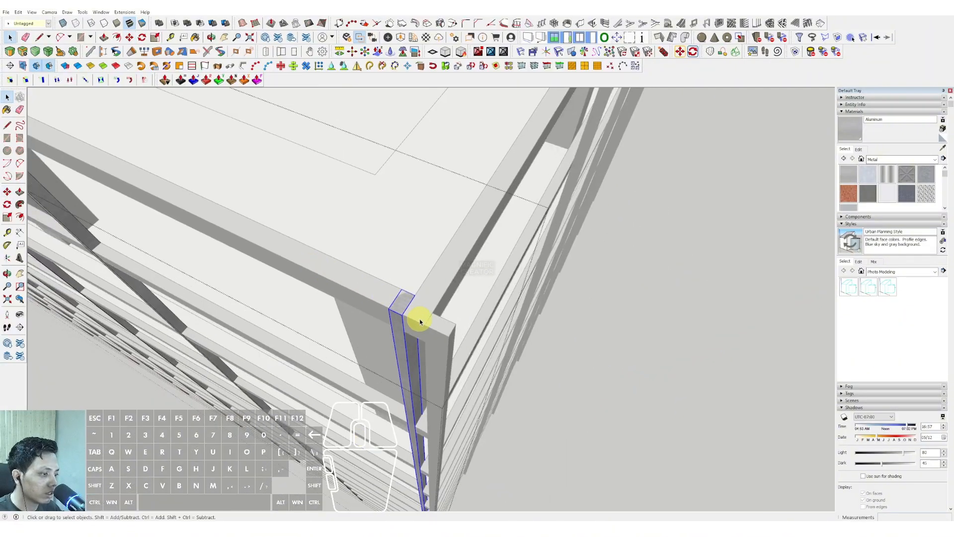
pyautogui.click(448, 340)
pyautogui.click(447, 340)
pyautogui.scroll(-3, 420, 392)
pyautogui.click(583, 395)
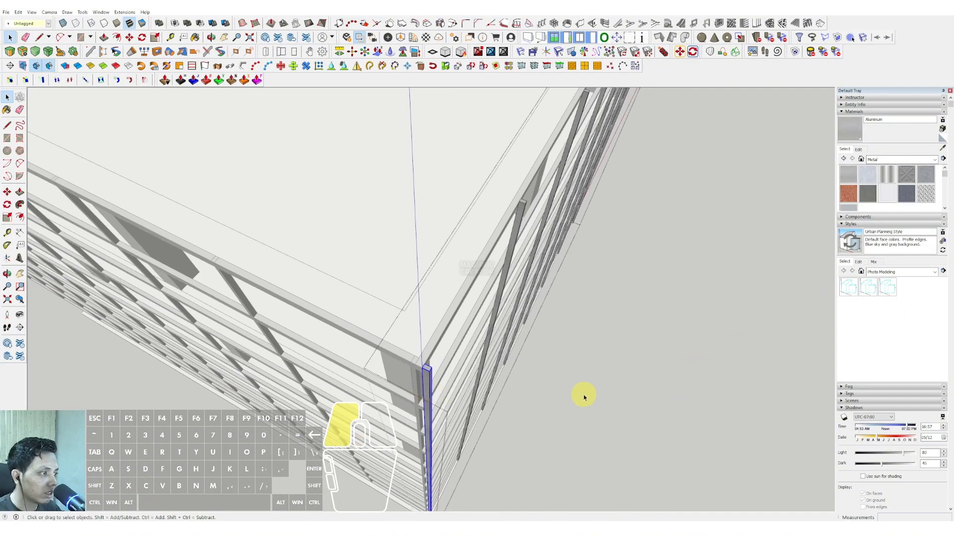
pyautogui.scroll(1, 424, 361)
pyautogui.scroll(3, 417, 377)
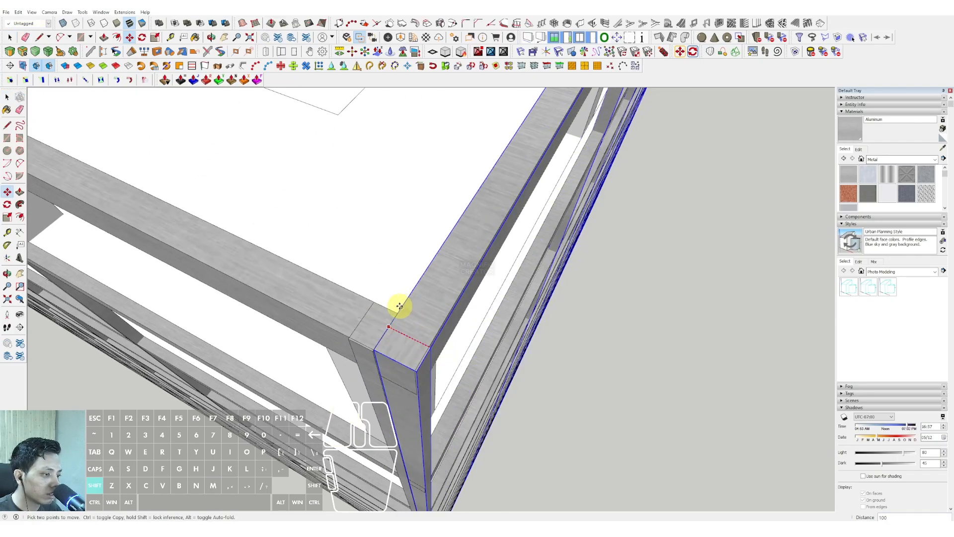
# Move the corner post inside that facade's group 100 along the ring, away from the building corner.
pyautogui.moveTo(411, 405); pyautogui.dragTo(394, 345, button='middle')
pyautogui.press('m')
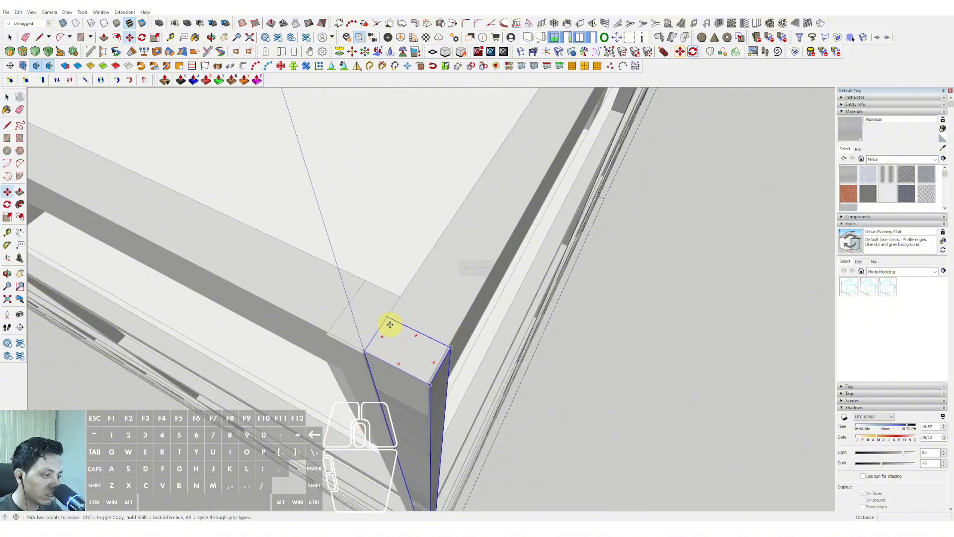
pyautogui.scroll(1, 366, 349)
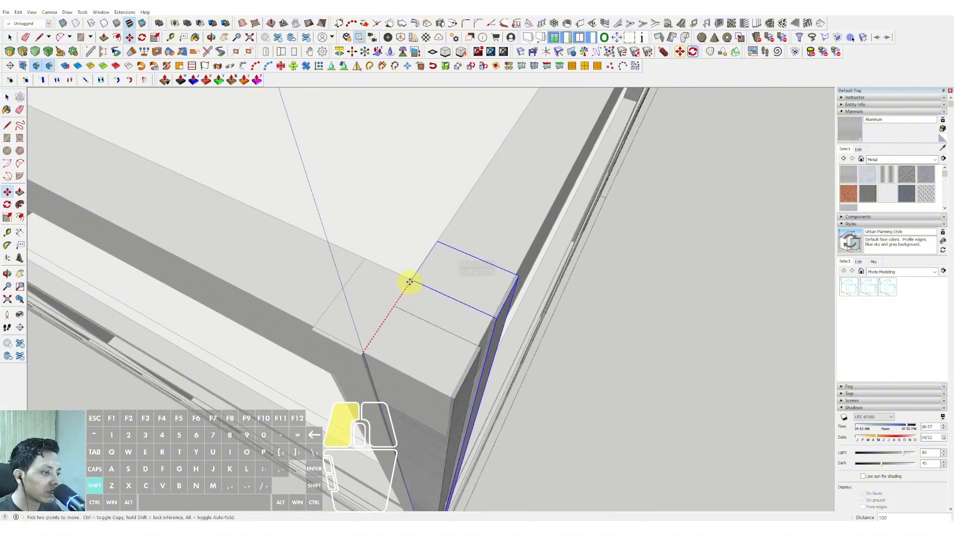
pyautogui.press('space')
pyautogui.scroll(-4, 425, 337)
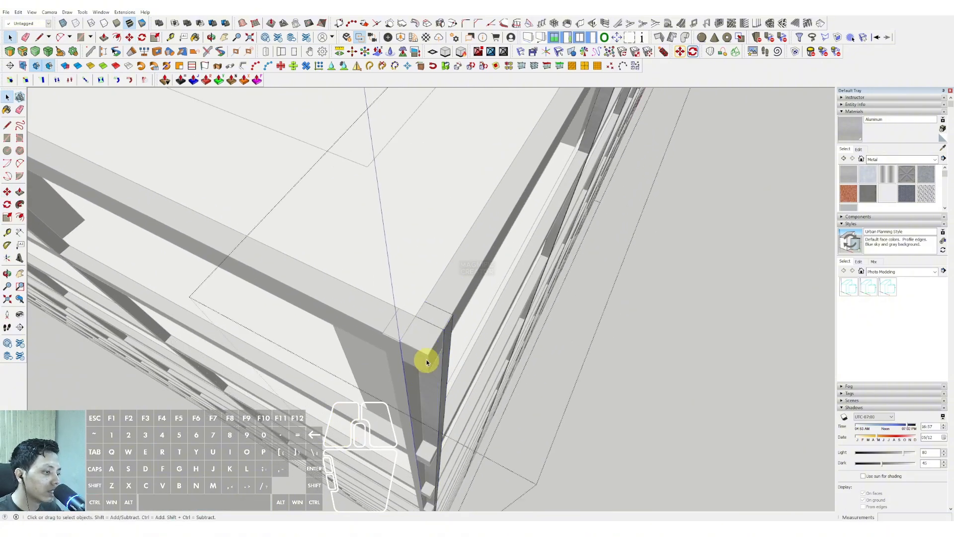
# Select the end post at the facade's far corner and move it 100 along the ring, away from the corner.
pyautogui.moveTo(427, 362); pyautogui.dragTo(421, 278, button='middle')
pyautogui.click(422, 279)
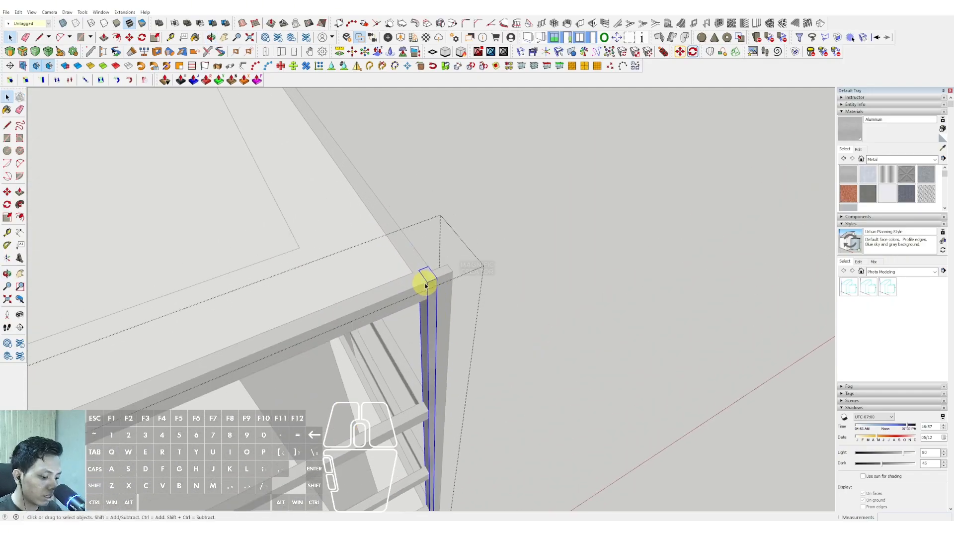
pyautogui.scroll(1, 425, 286)
pyautogui.press('m')
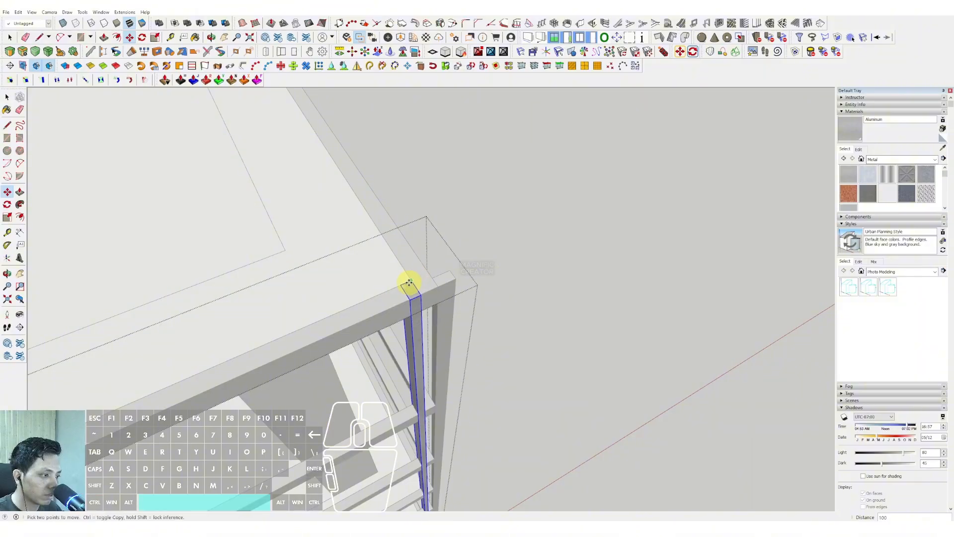
pyautogui.press('space')
# Move the adjacent facade's post group inward by 100 so it sits flush with the roof ring.
pyautogui.moveTo(409, 283); pyautogui.dragTo(251, 285, button='middle')
pyautogui.keyDown('shift'); pyautogui.moveTo(380, 281); pyautogui.dragTo(268, 303, button='middle'); pyautogui.keyUp('shift')
pyautogui.click(564, 332)
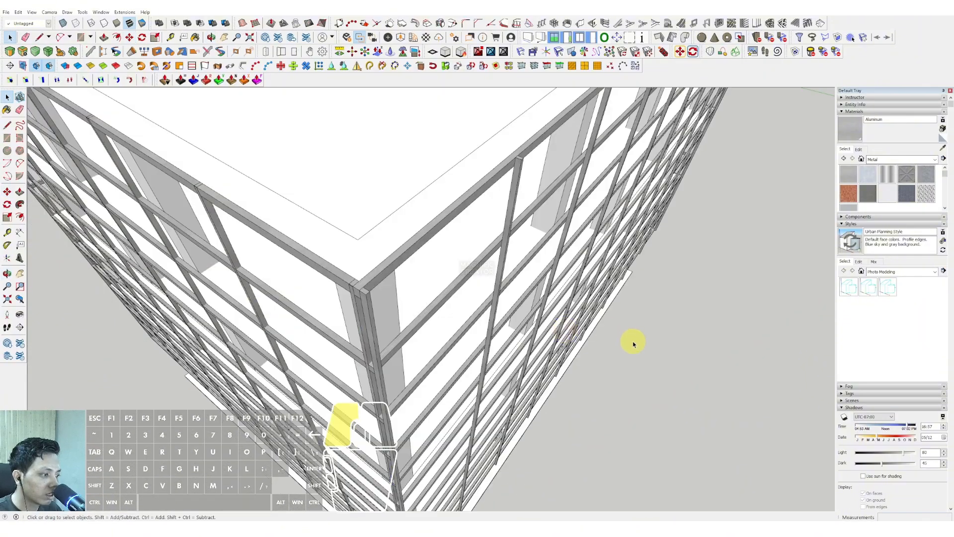
pyautogui.scroll(3, 353, 300)
pyautogui.click(366, 288)
pyautogui.scroll(4, 394, 318)
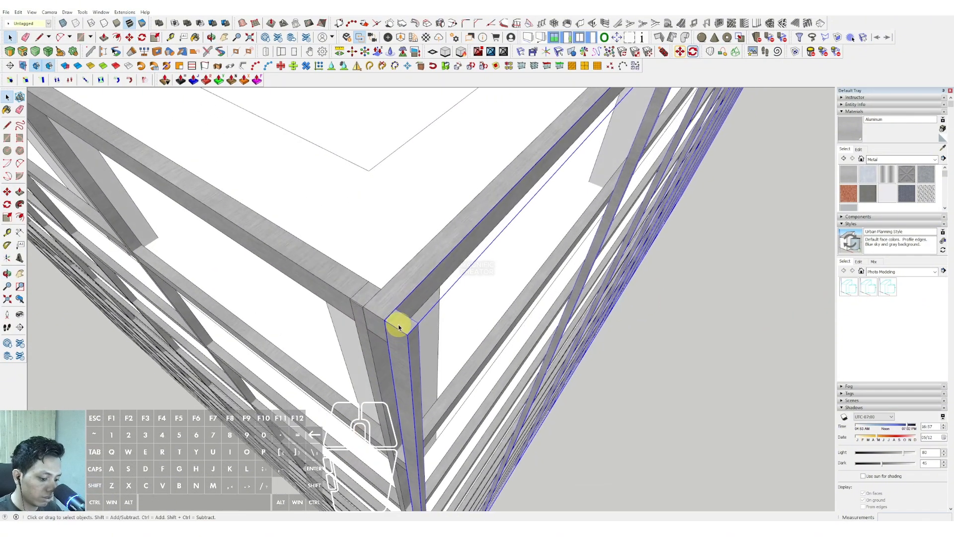
pyautogui.click(398, 309)
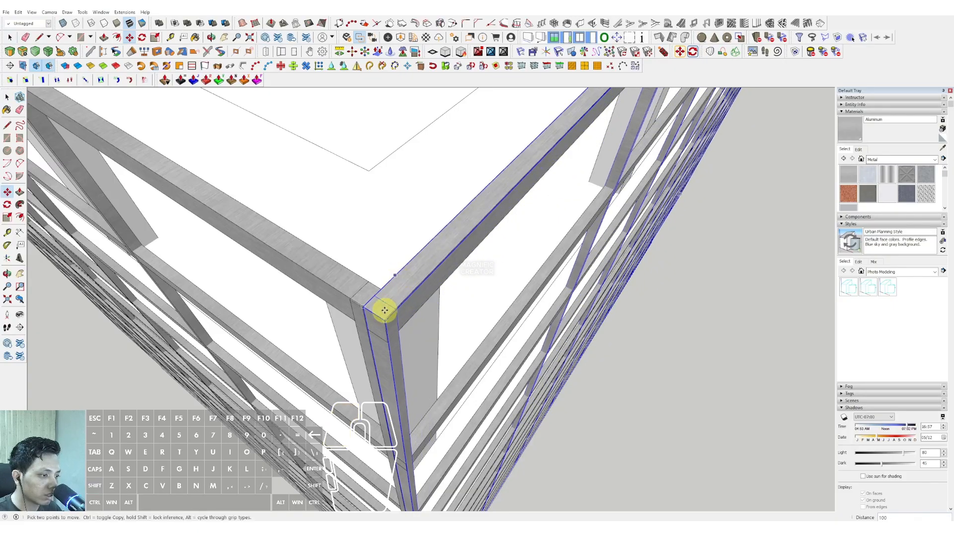
# Select the corner post inside that facade's group and move it along the ring, away from the building corner.
pyautogui.doubleClick(385, 359)
pyautogui.click(385, 359)
pyautogui.scroll(3, 368, 299)
pyautogui.moveTo(368, 300); pyautogui.dragTo(370, 326, button='middle')
pyautogui.scroll(2, 371, 326)
pyautogui.press('m')
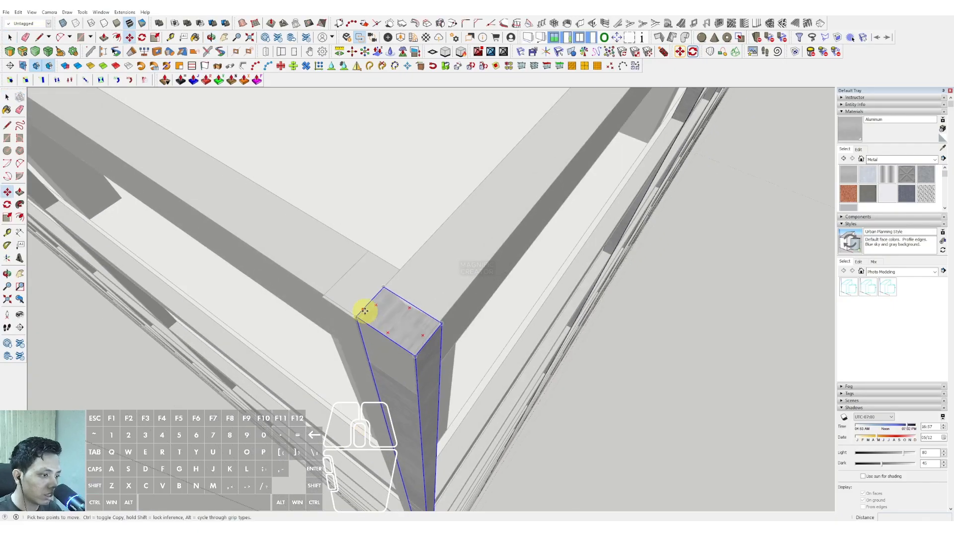
pyautogui.moveTo(399, 270); pyautogui.dragTo(461, 239, button='middle')
# Move the end post at the group's far corner along the ring, away from that corner.
pyautogui.scroll(6, 455, 270)
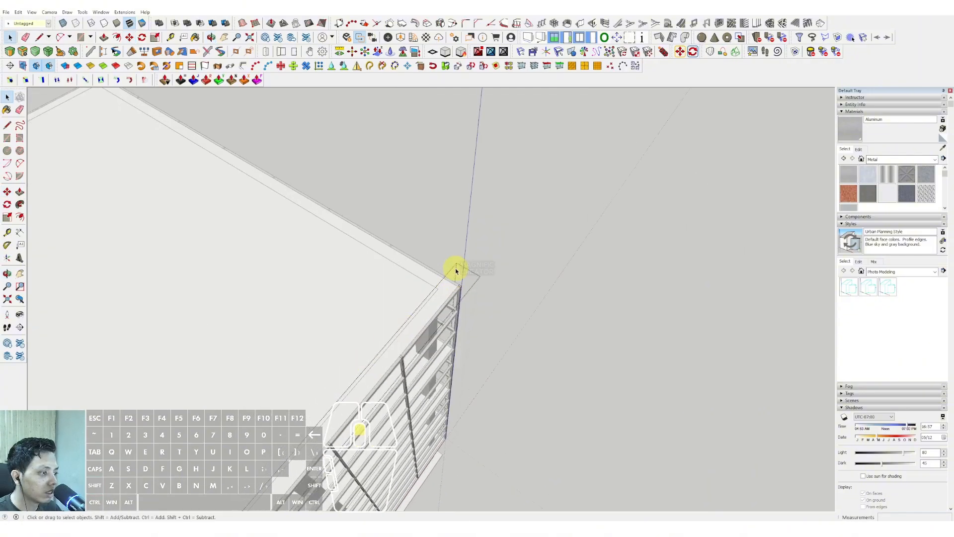
pyautogui.moveTo(478, 289); pyautogui.dragTo(482, 259, button='middle')
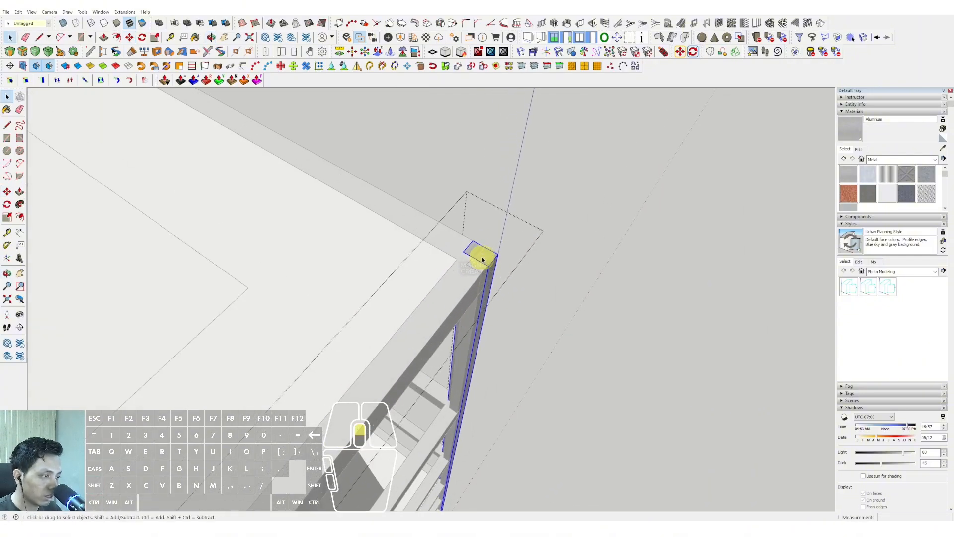
pyautogui.click(475, 240)
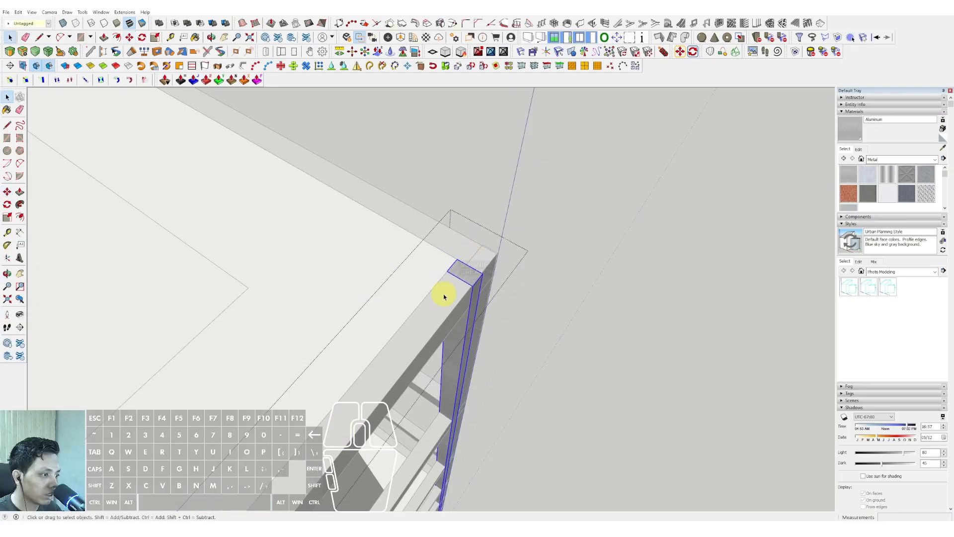
# Move the post at the next building corner sideways along the ring so it clears the corner.
pyautogui.moveTo(444, 297); pyautogui.dragTo(398, 253, button='middle')
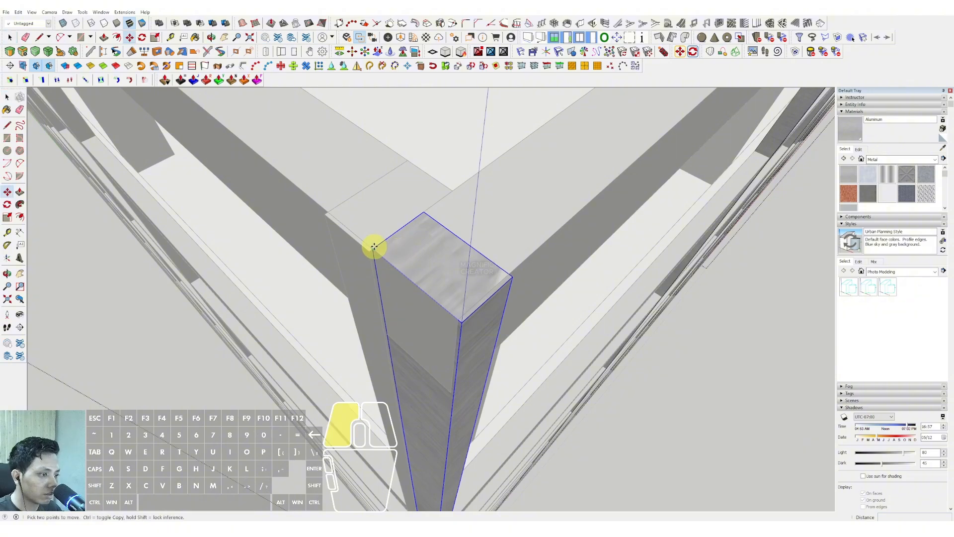
pyautogui.click(373, 247)
pyautogui.scroll(-6, 449, 315)
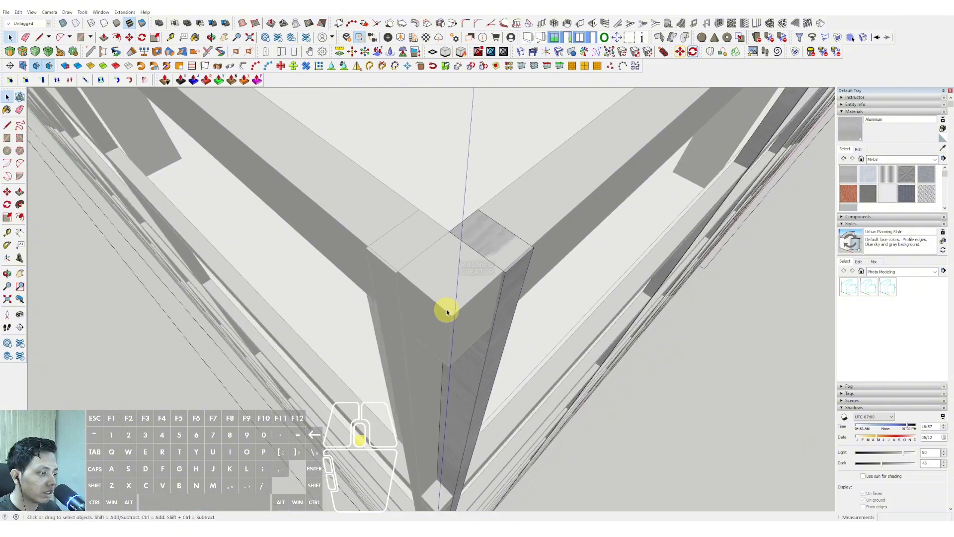
pyautogui.click(493, 319)
# Move the horizontal rails of one facade outward so they sit outside the posts.
pyautogui.scroll(-2, 492, 320)
pyautogui.moveTo(490, 322); pyautogui.dragTo(384, 331, button='middle')
pyautogui.scroll(-1, 386, 305)
pyautogui.scroll(3, 379, 277)
pyautogui.press('m')
pyautogui.press('space')
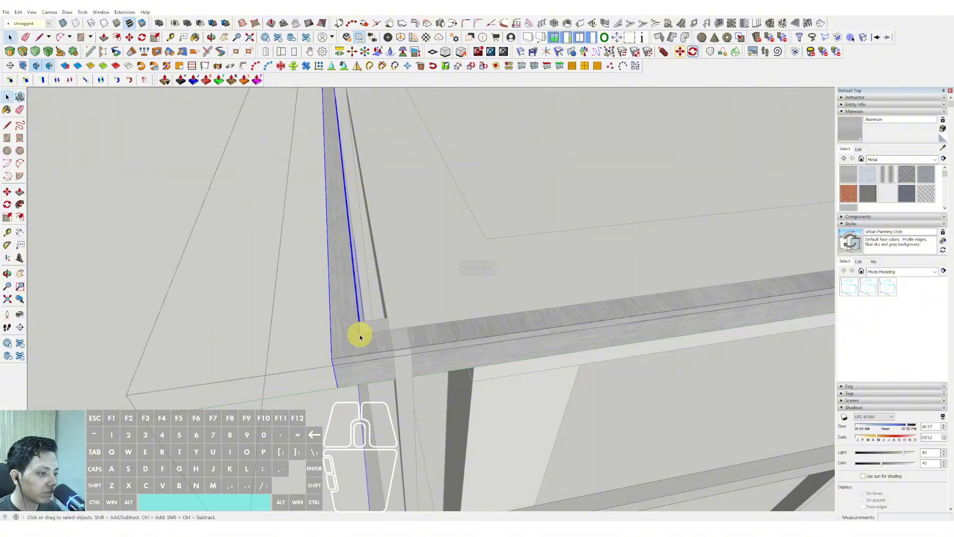
# Select the second facade's horizontal rails and move them outward, beyond its posts.
pyautogui.scroll(-5, 362, 335)
pyautogui.scroll(-3, 459, 281)
pyautogui.moveTo(464, 138); pyautogui.dragTo(610, 389)
pyautogui.scroll(6, 505, 284)
pyautogui.moveTo(484, 298); pyautogui.dragTo(470, 313, button='middle')
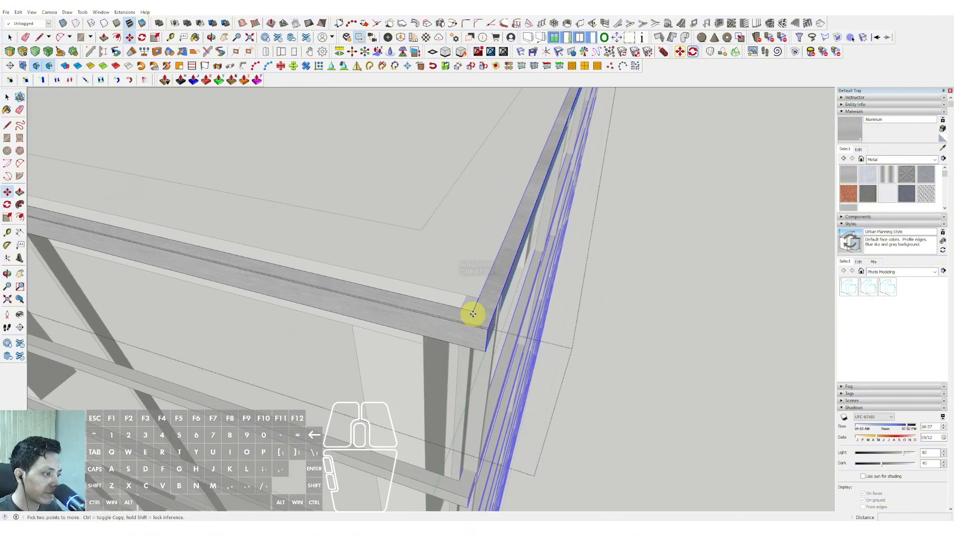
pyautogui.press('m')
pyautogui.click(473, 313)
pyautogui.click(511, 335)
pyautogui.press('space')
# Align the horizontal rails of the third facade outside its posts, working from the roof ring's corner.
pyautogui.scroll(-7, 530, 345)
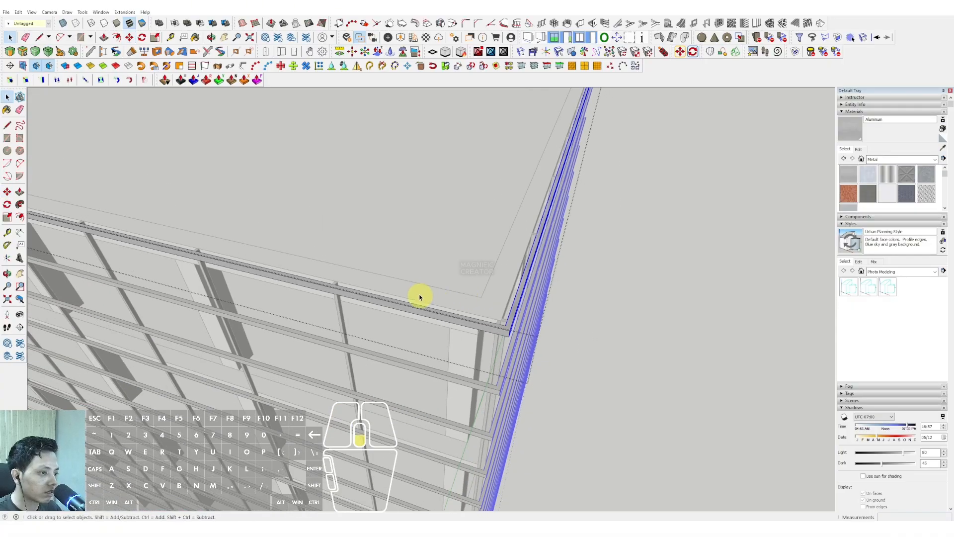
pyautogui.scroll(-4, 328, 272)
pyautogui.keyDown('shift'); pyautogui.moveTo(274, 264); pyautogui.dragTo(516, 258, button='middle'); pyautogui.keyUp('shift')
pyautogui.moveTo(420, 154); pyautogui.dragTo(489, 323)
pyautogui.scroll(2, 490, 324)
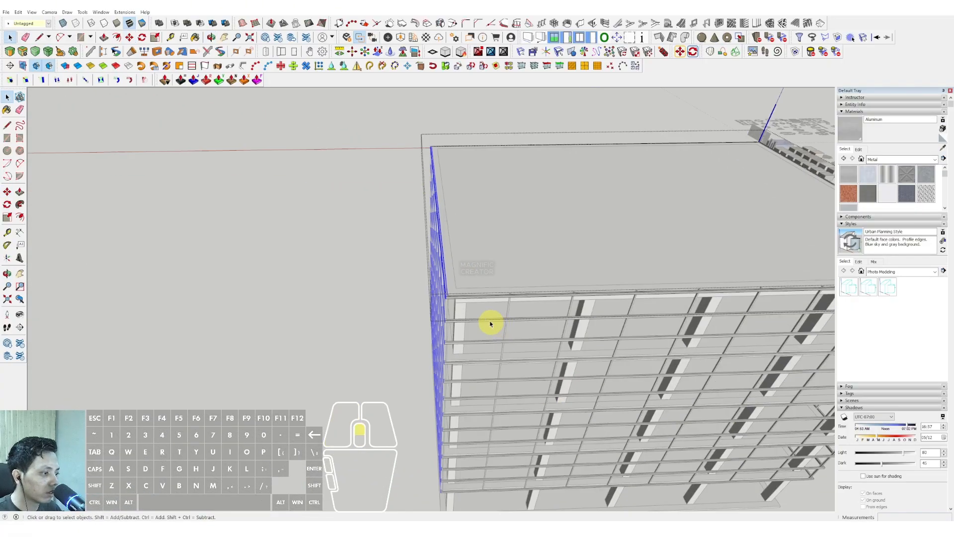
pyautogui.scroll(7, 439, 286)
pyautogui.moveTo(433, 294); pyautogui.dragTo(432, 309, button='middle')
pyautogui.press('m')
pyautogui.scroll(1, 432, 308)
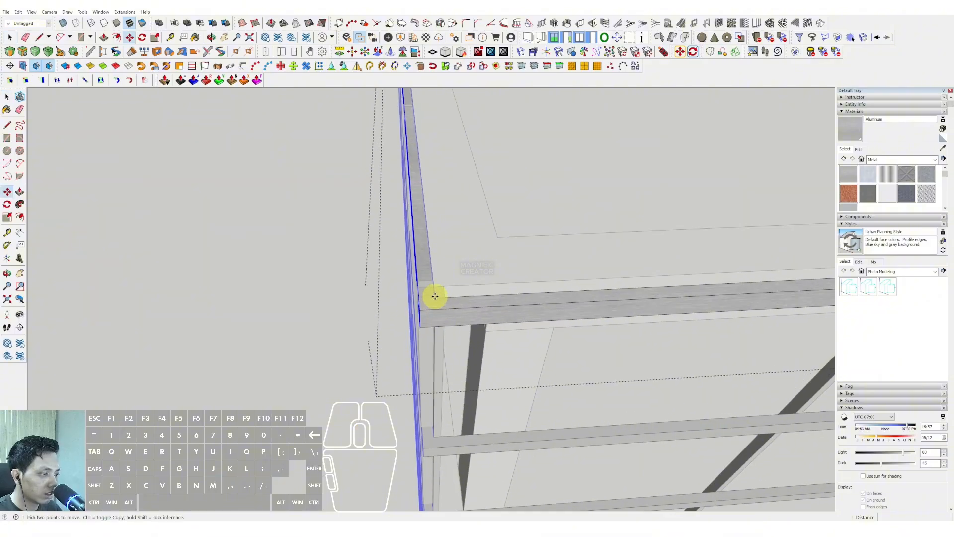
pyautogui.click(434, 297)
pyautogui.keyDown('shift'); pyautogui.scroll(1, 406, 289); pyautogui.keyUp('shift')
pyautogui.scroll(-10, 423, 311)
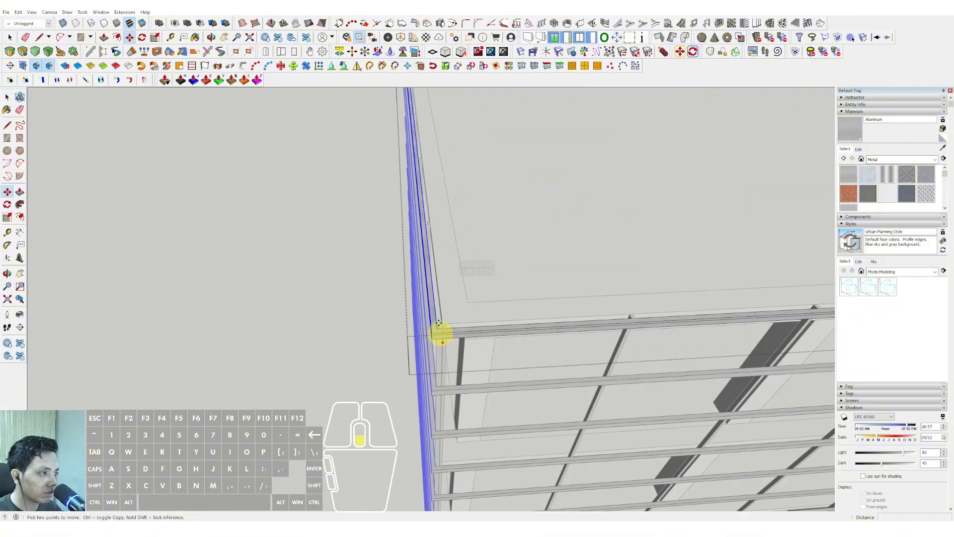
# Move the remaining facade's horizontal rails outward by 104 at the roof ring's corner.
pyautogui.moveTo(394, 251)
pyautogui.keyDown('shift'); pyautogui.mouseDown(button='middle')
pyautogui.moveTo(465, 313)
pyautogui.moveTo(386, 256)
pyautogui.mouseUp(button='middle'); pyautogui.keyUp('shift')
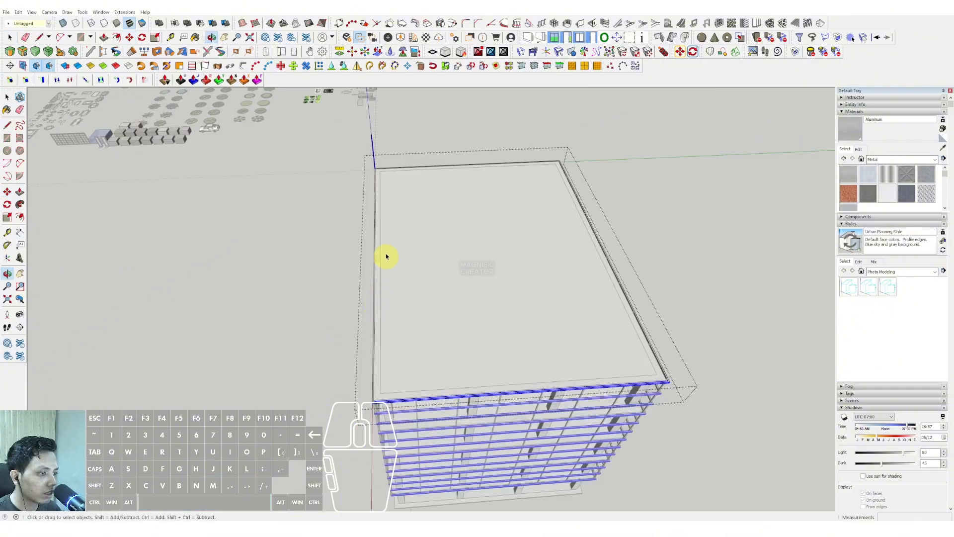
pyautogui.scroll(6, 372, 404)
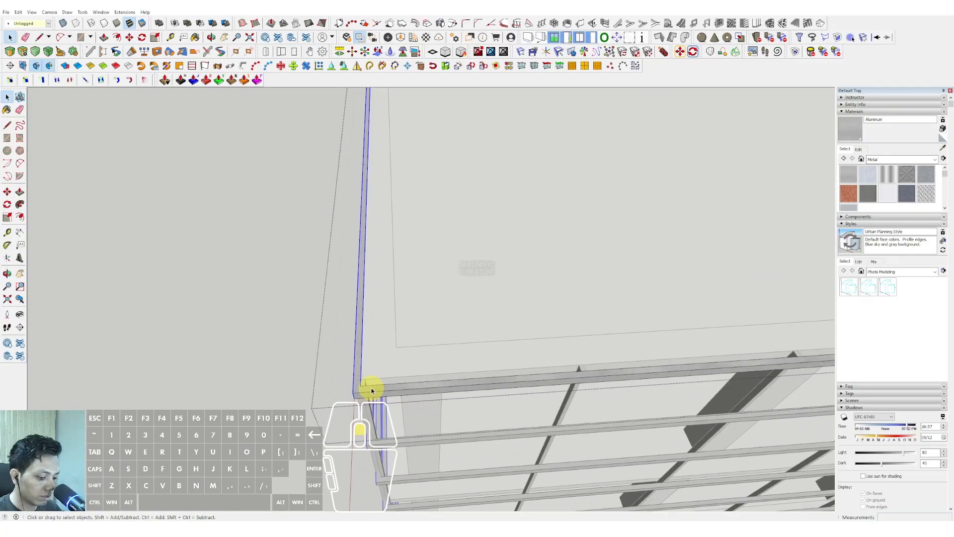
pyautogui.press('m')
pyautogui.click(357, 385)
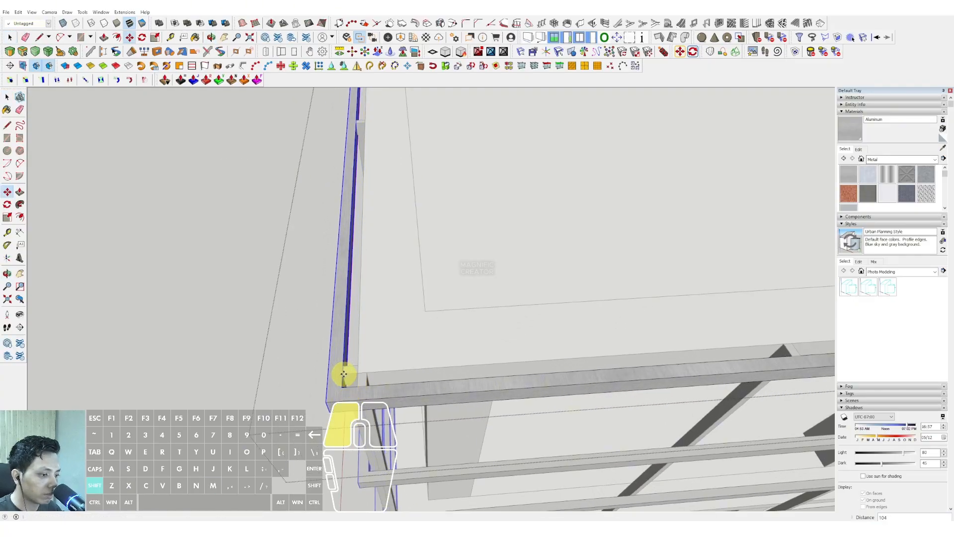
pyautogui.click(343, 373)
pyautogui.press('space')
pyautogui.scroll(-5, 376, 354)
pyautogui.click(315, 354)
# Draw a rectangle of about 30,950 by 22,400 over the roof, between diagonally opposite outer corners of the frame ring.
pyautogui.moveTo(462, 311); pyautogui.dragTo(585, 197, button='middle')
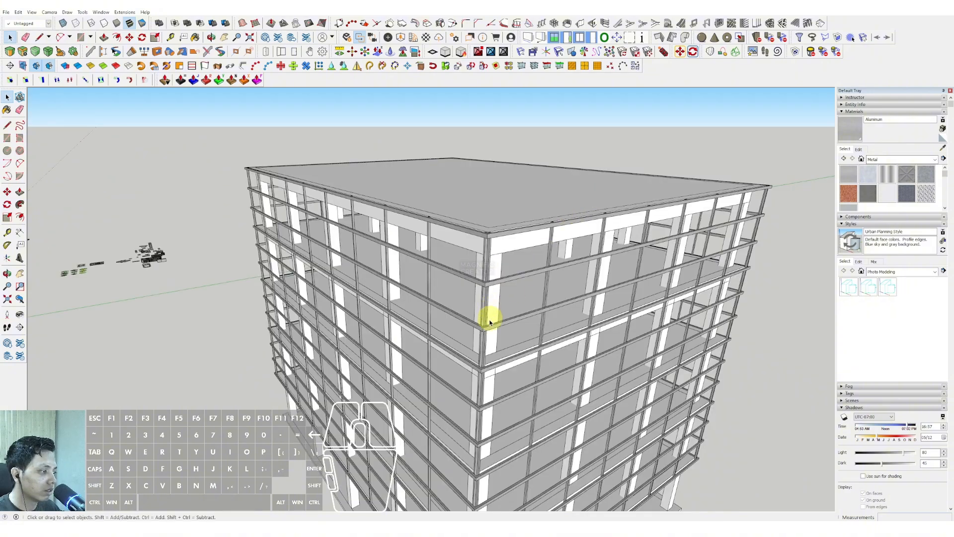
pyautogui.scroll(-3, 507, 298)
pyautogui.moveTo(521, 271); pyautogui.dragTo(451, 331, button='middle')
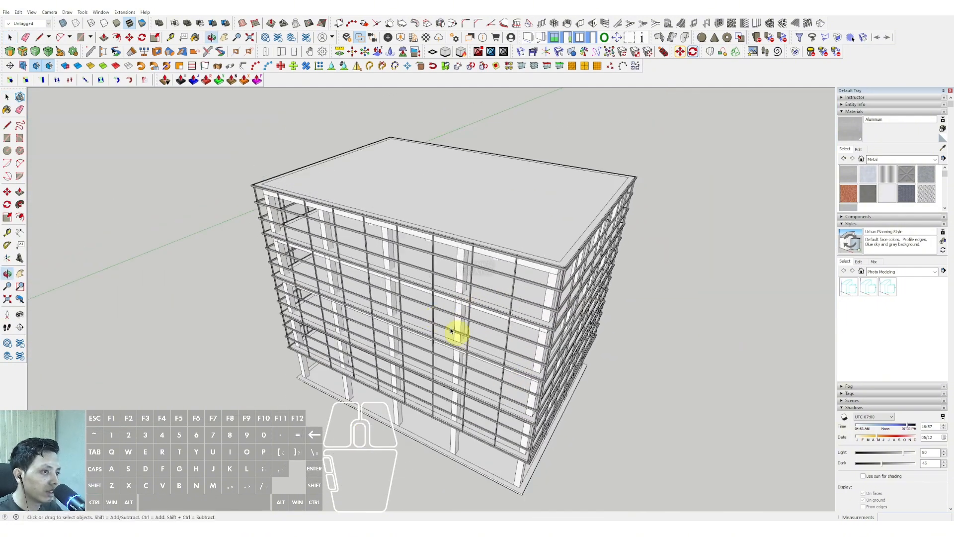
pyautogui.scroll(6, 239, 179)
pyautogui.press('r')
pyautogui.scroll(-5, 323, 187)
pyautogui.keyDown('shift'); pyautogui.moveTo(336, 187); pyautogui.dragTo(423, 313, button='middle'); pyautogui.keyUp('shift')
pyautogui.scroll(4, 643, 209)
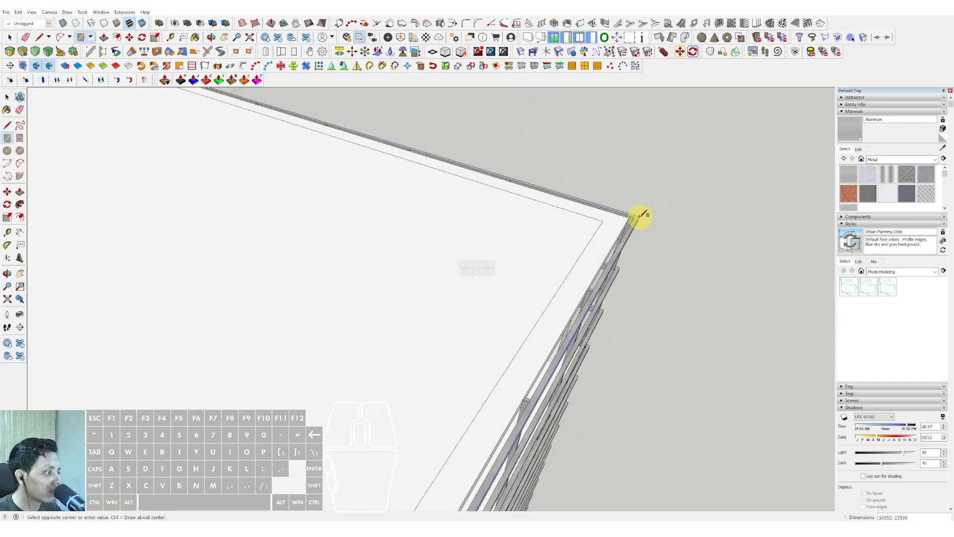
pyautogui.click(641, 215)
# Offset the rectangle outward by 20 and delete the inner face to leave a thin perimeter strip.
pyautogui.press('f')
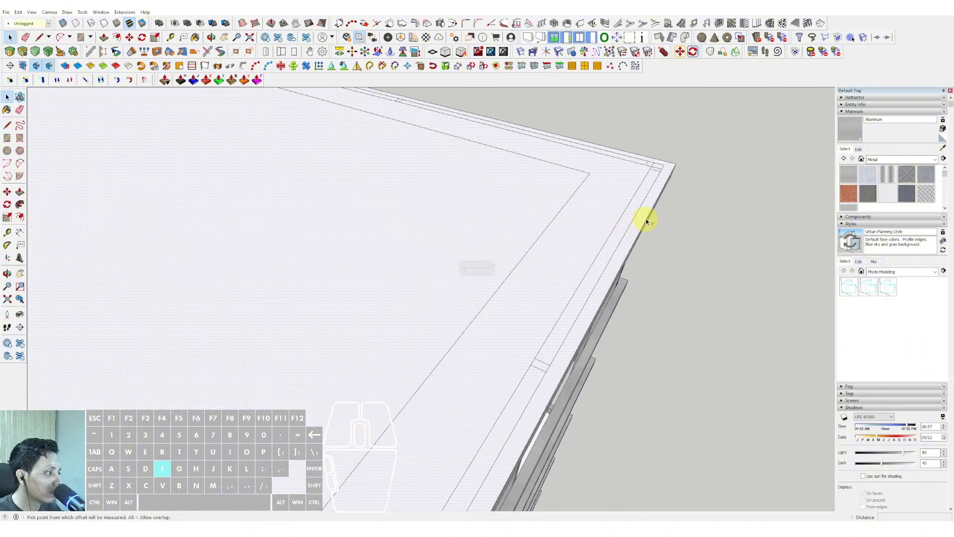
pyautogui.write('20')
pyautogui.press('Return')
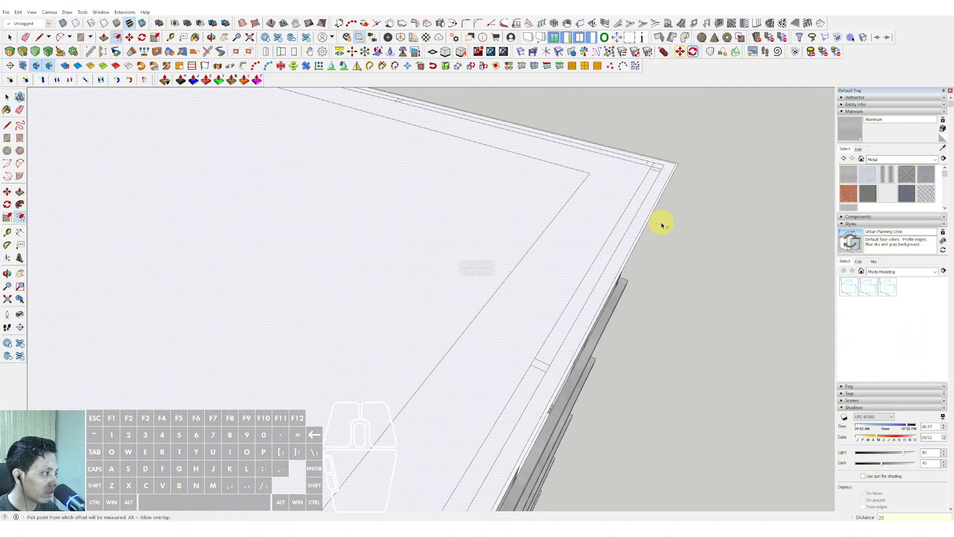
pyautogui.press('space')
pyautogui.scroll(3, 646, 224)
pyautogui.click(630, 227)
pyautogui.press('Delete')
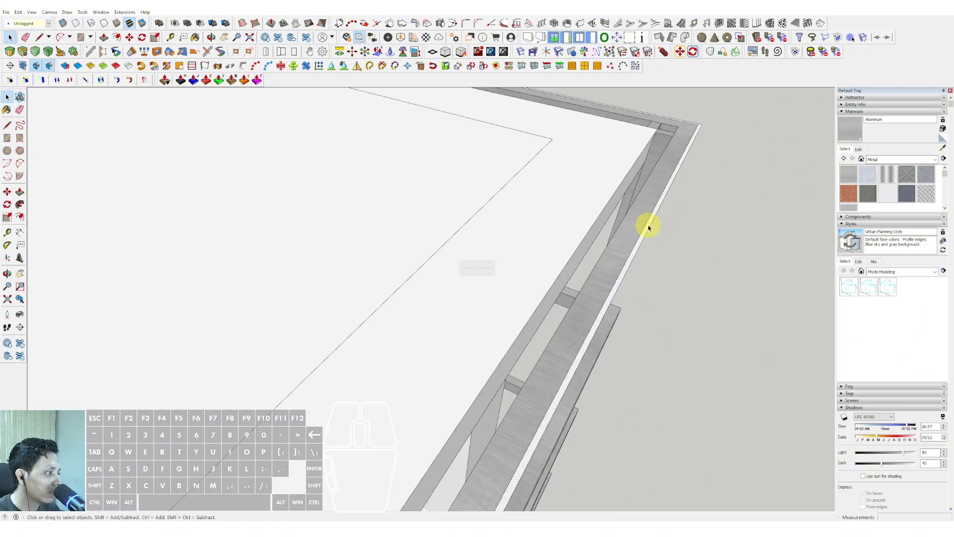
# Extrude the thin perimeter strip 20200 down to the bottom of the facade frame and make the shell a group.
pyautogui.moveTo(642, 293); pyautogui.dragTo(498, 217, button='middle')
pyautogui.scroll(-5, 520, 243)
pyautogui.scroll(3, 473, 263)
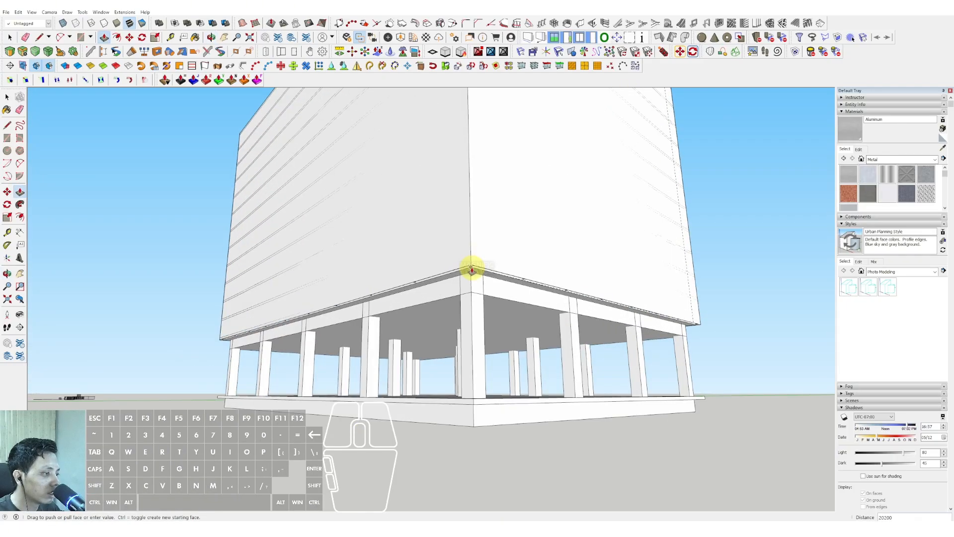
pyautogui.tripleClick(469, 238)
pyautogui.rightClick(470, 237)
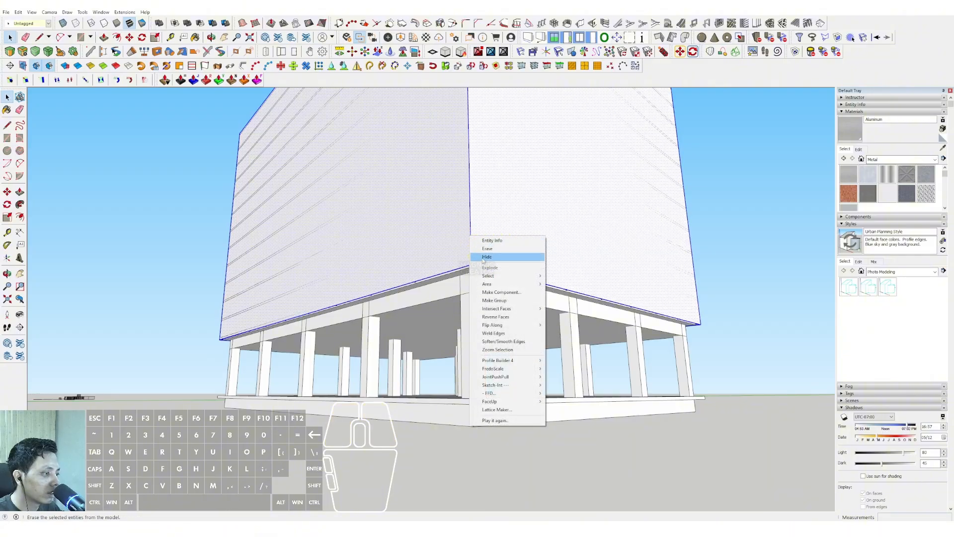
pyautogui.click(491, 301)
# Paint the shell group with Translucent Glass Blue from the Glass and Mirrors materials.
pyautogui.click(935, 159)
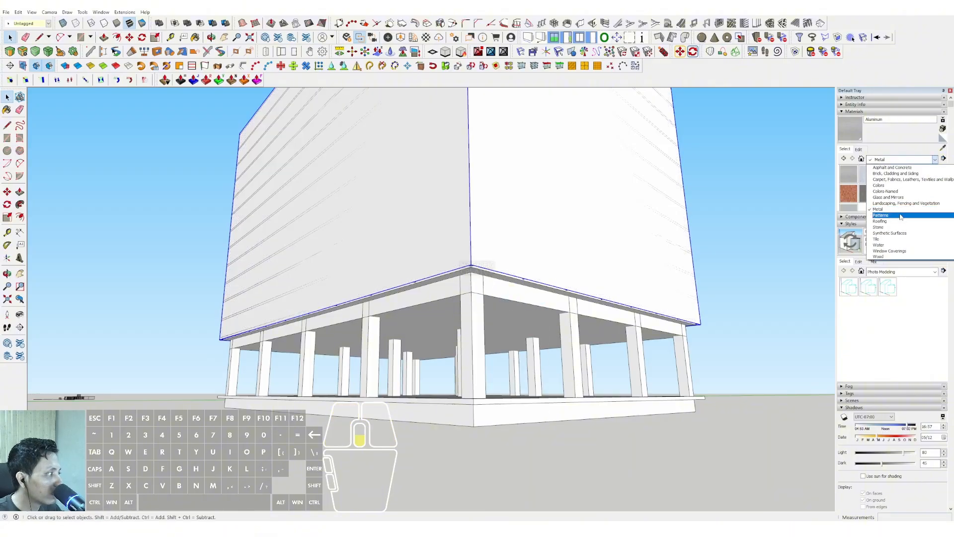
pyautogui.click(878, 198)
pyautogui.click(905, 177)
pyautogui.scroll(2, 470, 255)
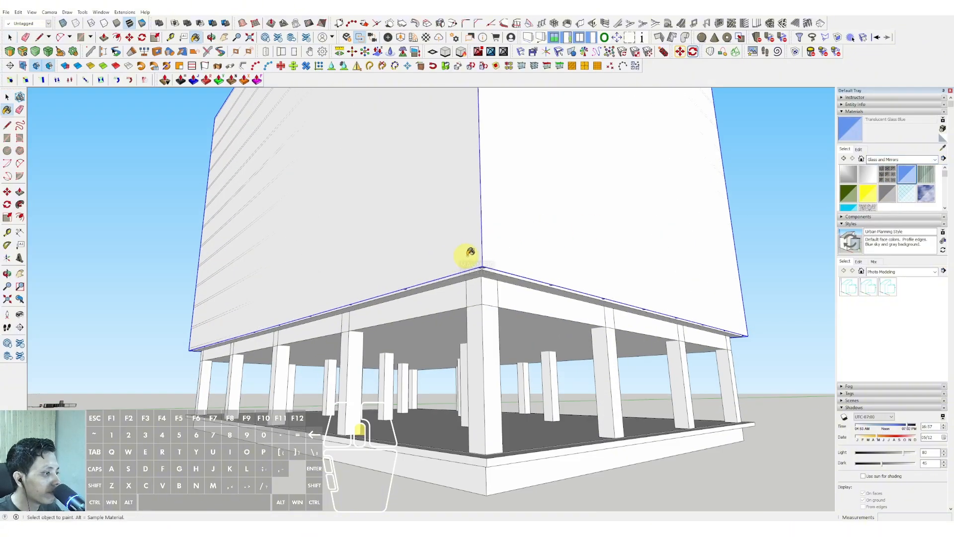
pyautogui.click(502, 254)
pyautogui.press('space')
# Draw a rectangle over the roof between diagonally opposite outer corners of the glass shell.
pyautogui.scroll(-5, 481, 278)
pyautogui.moveTo(479, 280)
pyautogui.mouseDown(button='middle')
pyautogui.moveTo(470, 329)
pyautogui.moveTo(498, 389)
pyautogui.moveTo(447, 334)
pyautogui.moveTo(646, 372)
pyautogui.moveTo(466, 256)
pyautogui.moveTo(556, 228)
pyautogui.moveTo(632, 220)
pyautogui.moveTo(502, 324)
pyautogui.moveTo(451, 265)
pyautogui.moveTo(431, 281)
pyautogui.moveTo(373, 176)
pyautogui.moveTo(388, 308)
pyautogui.mouseUp(button='middle')
pyautogui.press('r')
pyautogui.scroll(6, 632, 245)
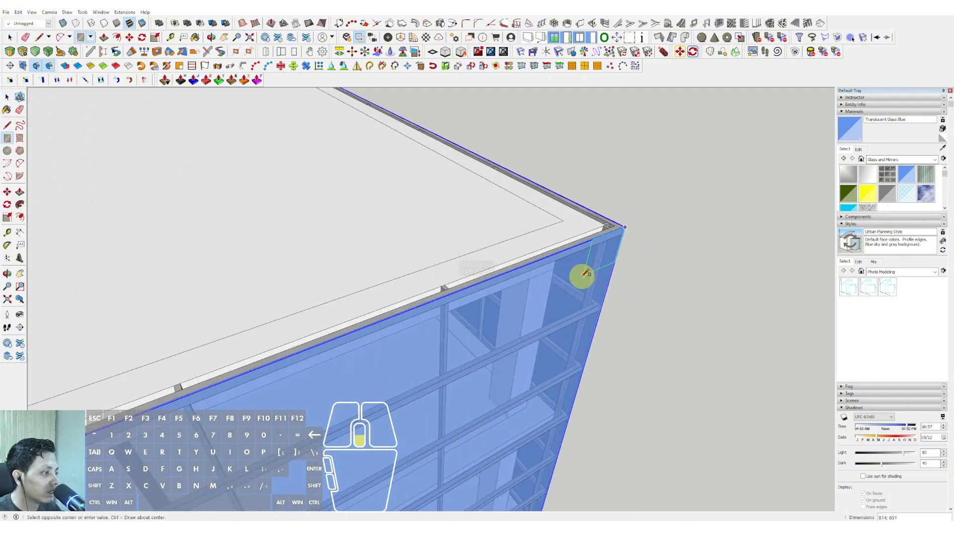
pyautogui.moveTo(584, 273); pyautogui.dragTo(440, 226, button='middle')
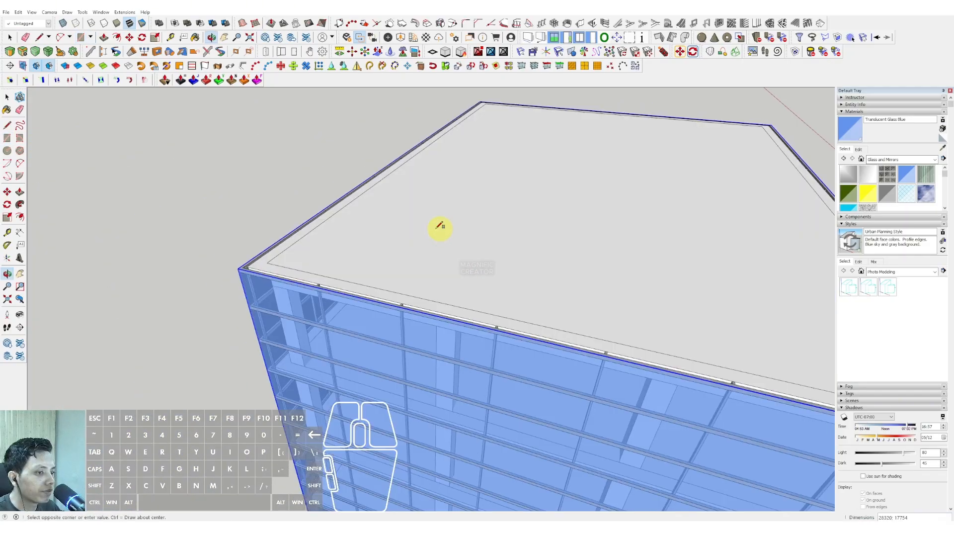
pyautogui.scroll(5, 213, 267)
pyautogui.scroll(3, 409, 295)
pyautogui.scroll(-6, 392, 279)
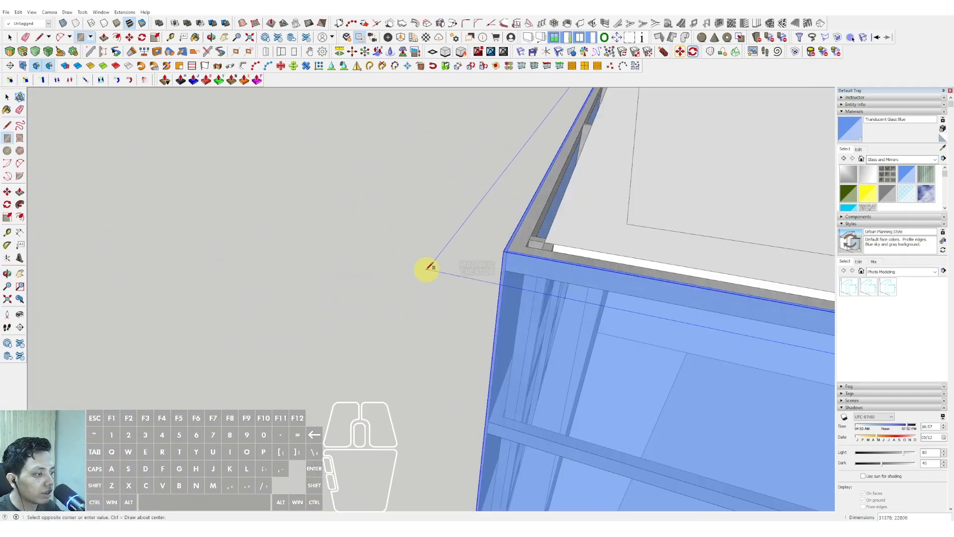
pyautogui.scroll(2, 457, 259)
# Offset the roof rectangle outward by about 475 and remove the inner face to leave a wide perimeter band.
pyautogui.press('space')
pyautogui.scroll(1, 452, 250)
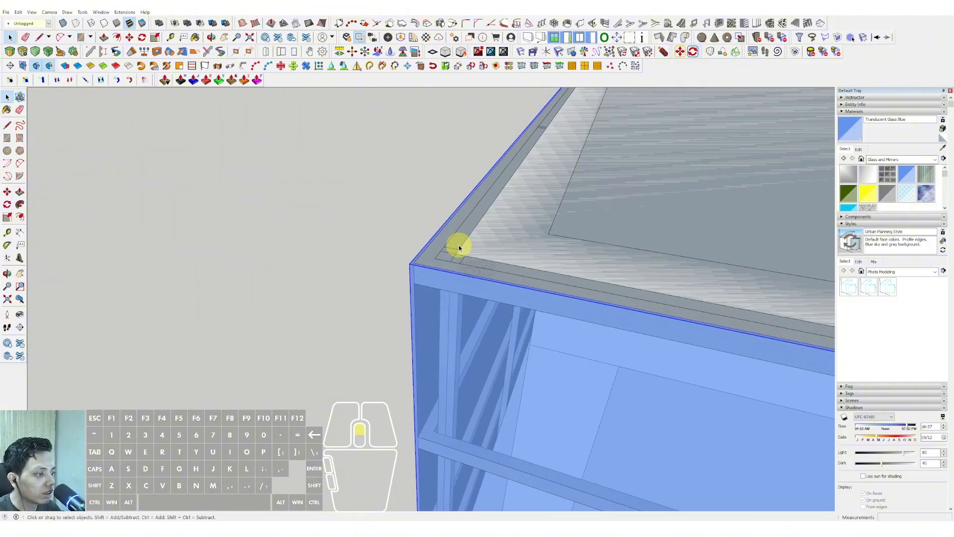
pyautogui.scroll(-2, 395, 260)
pyautogui.scroll(2, 425, 271)
pyautogui.press('f')
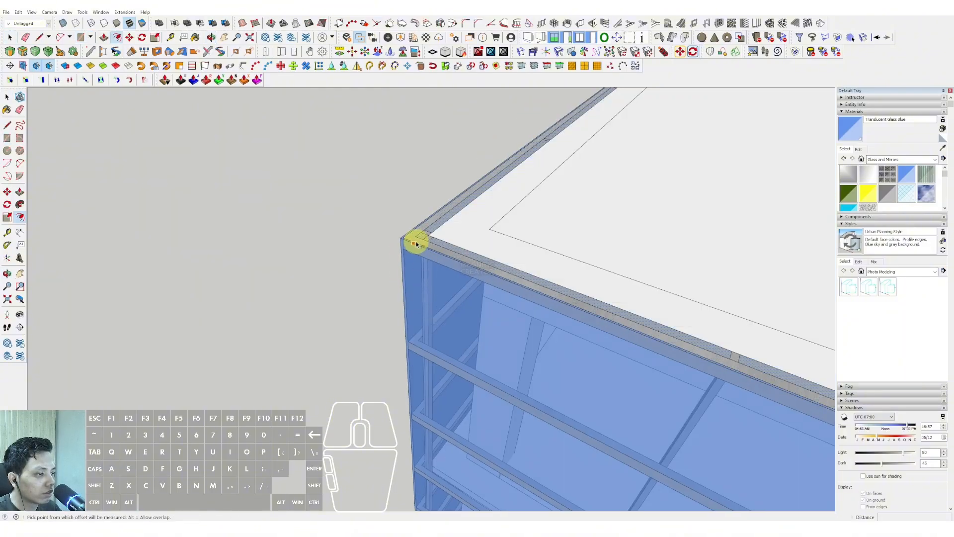
pyautogui.click(376, 264)
pyautogui.press('space')
# Extrude the wide perimeter band around the roof and make it a group.
pyautogui.scroll(2, 435, 245)
pyautogui.scroll(-2, 398, 251)
pyautogui.press('p')
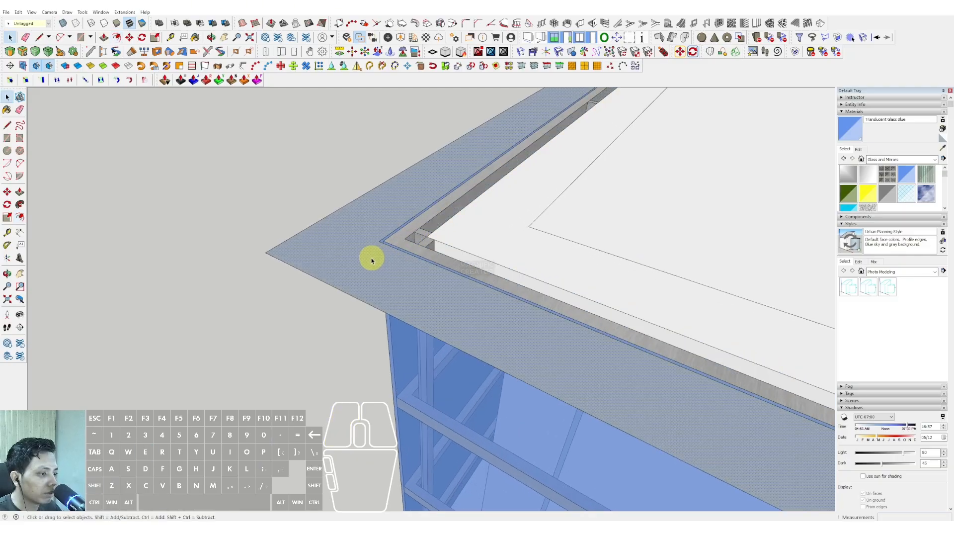
pyautogui.moveTo(371, 258); pyautogui.dragTo(546, 215, button='middle')
pyautogui.press('space')
pyautogui.tripleClick(546, 215)
pyautogui.rightClick(546, 216)
pyautogui.click(571, 278)
# Draw a rectangle on the ground-floor slab between the outer columns, offset it slightly inward and remove the outer strip.
pyautogui.moveTo(486, 279); pyautogui.dragTo(543, 345, button='middle')
pyautogui.scroll(4, 579, 404)
pyautogui.scroll(3, 603, 413)
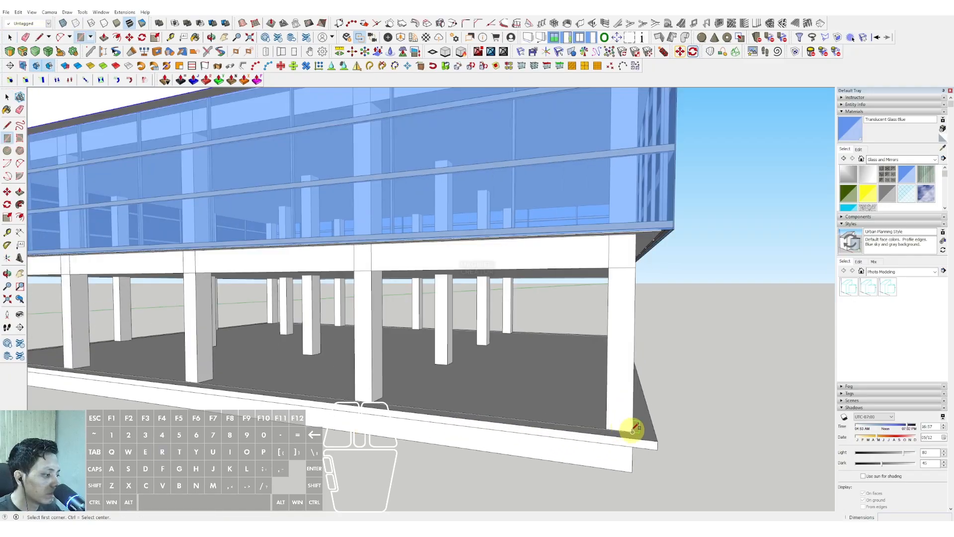
pyautogui.moveTo(328, 367)
pyautogui.mouseDown(button='middle')
pyautogui.moveTo(603, 349)
pyautogui.moveTo(436, 351)
pyautogui.moveTo(360, 327)
pyautogui.moveTo(401, 334)
pyautogui.moveTo(388, 337)
pyautogui.mouseUp(button='middle')
pyautogui.press('f')
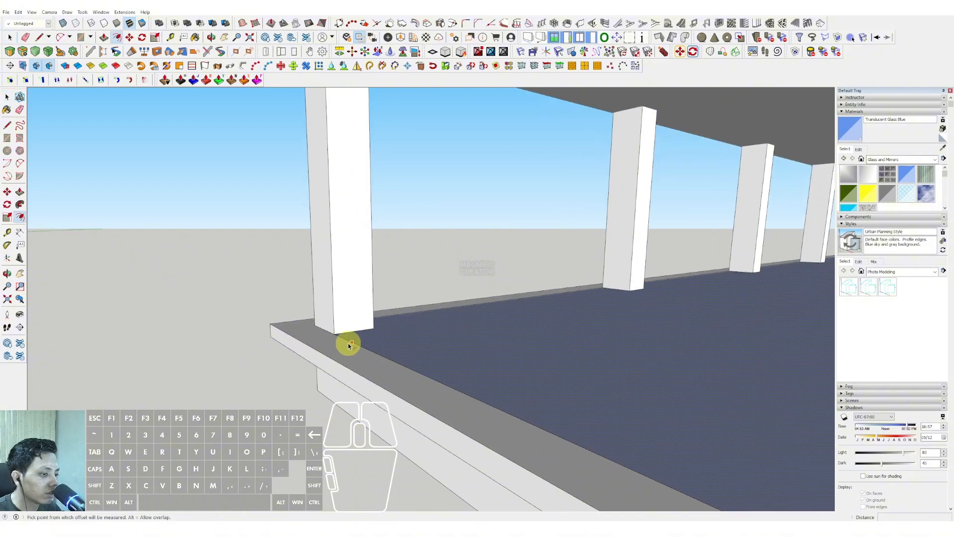
pyautogui.click(365, 343)
pyautogui.press('space')
pyautogui.click(355, 340)
pyautogui.keyDown('shift'); pyautogui.click(355, 341); pyautogui.keyUp('shift')
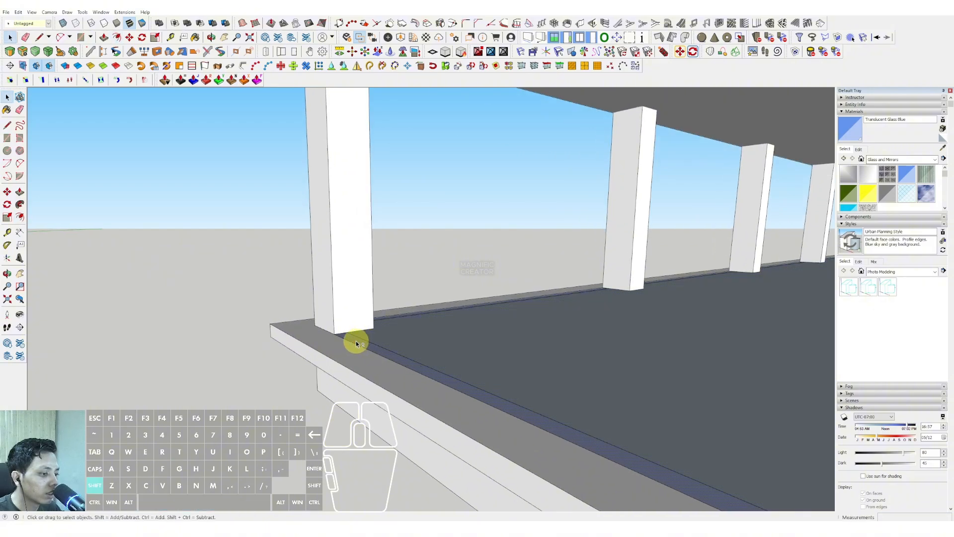
pyautogui.press('Delete')
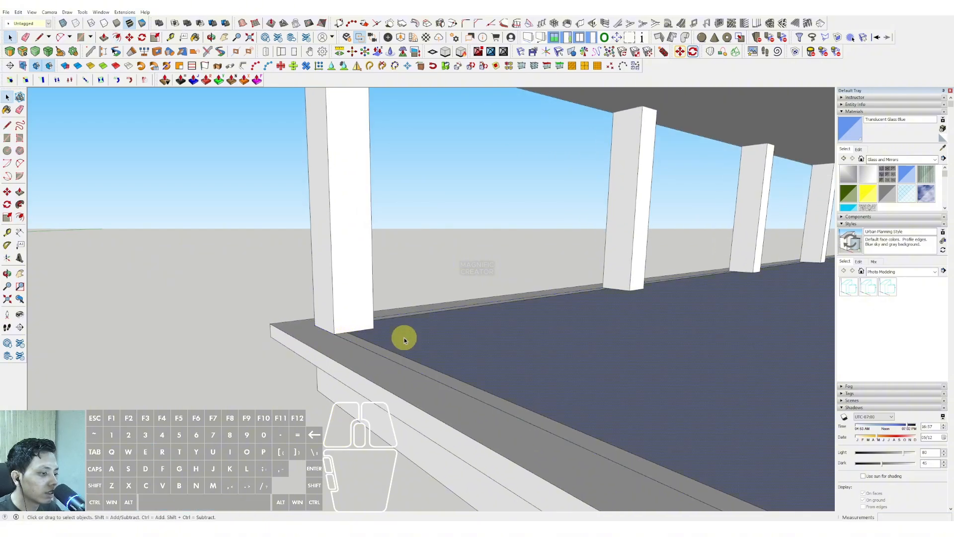
# Extrude the inner ground-floor face up 4000 to the underside of the storey above and make it a group.
pyautogui.press('p')
pyautogui.moveTo(404, 340); pyautogui.dragTo(429, 148, button='middle')
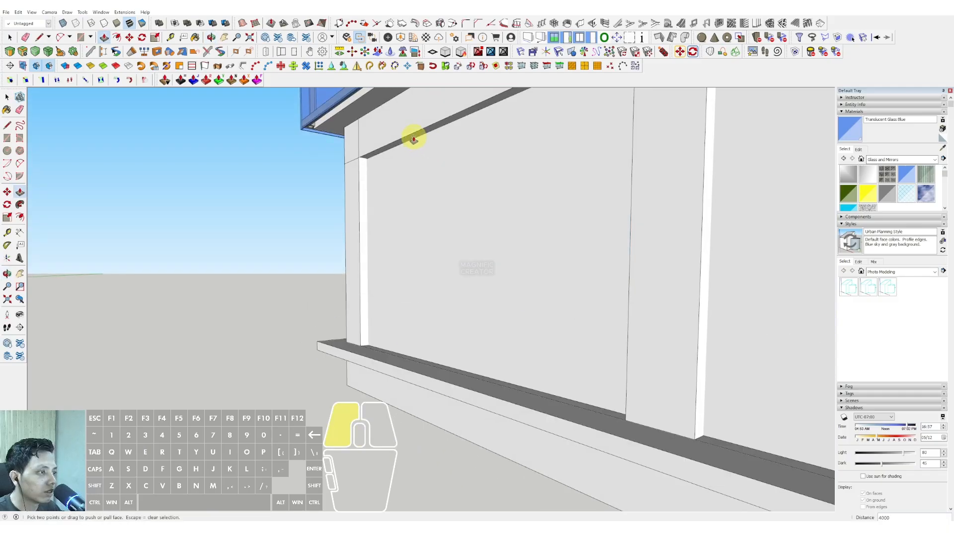
pyautogui.rightClick(426, 174)
pyautogui.click(444, 238)
# Open the ground-floor box at its top and bottom and paint its walls with Translucent Glass Gray.
pyautogui.scroll(-8, 334, 289)
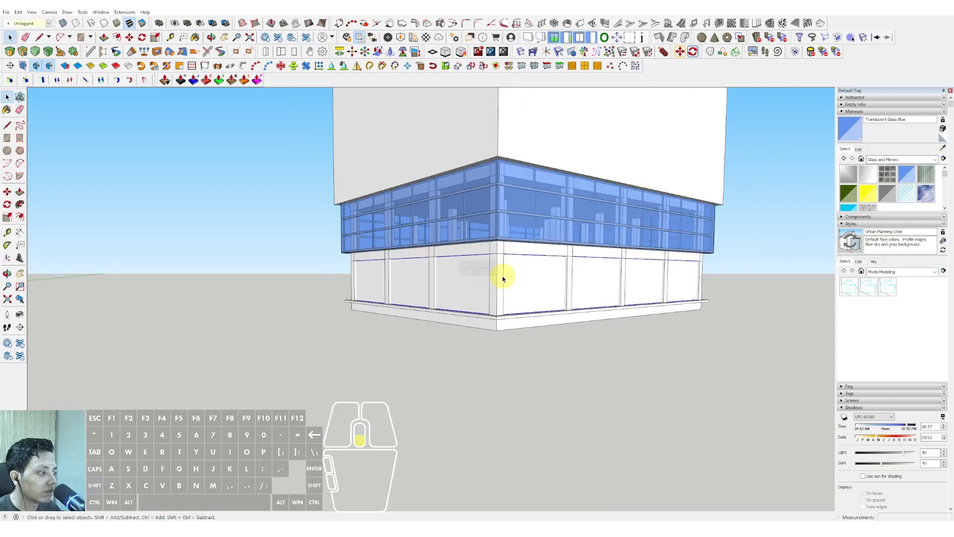
pyautogui.moveTo(503, 276); pyautogui.dragTo(396, 270, button='middle')
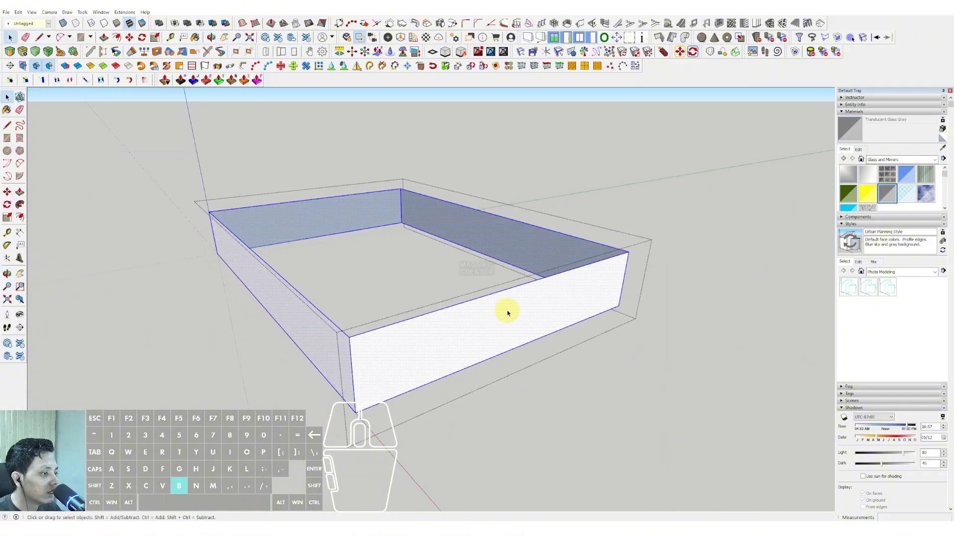
pyautogui.scroll(-2, 692, 202)
# Open the roof band group and outline an opening on one long face, sloping up from the lower edge and across to the corner.
pyautogui.moveTo(693, 202); pyautogui.dragTo(472, 432, button='middle')
pyautogui.scroll(-2, 454, 341)
pyautogui.moveTo(472, 432); pyautogui.dragTo(415, 237, button='middle')
pyautogui.scroll(2, 364, 253)
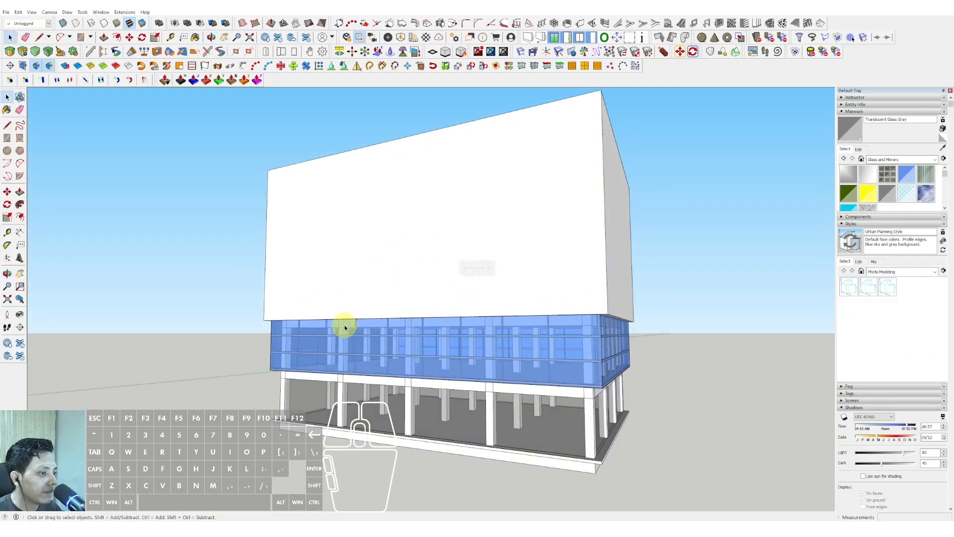
pyautogui.tripleClick(337, 299)
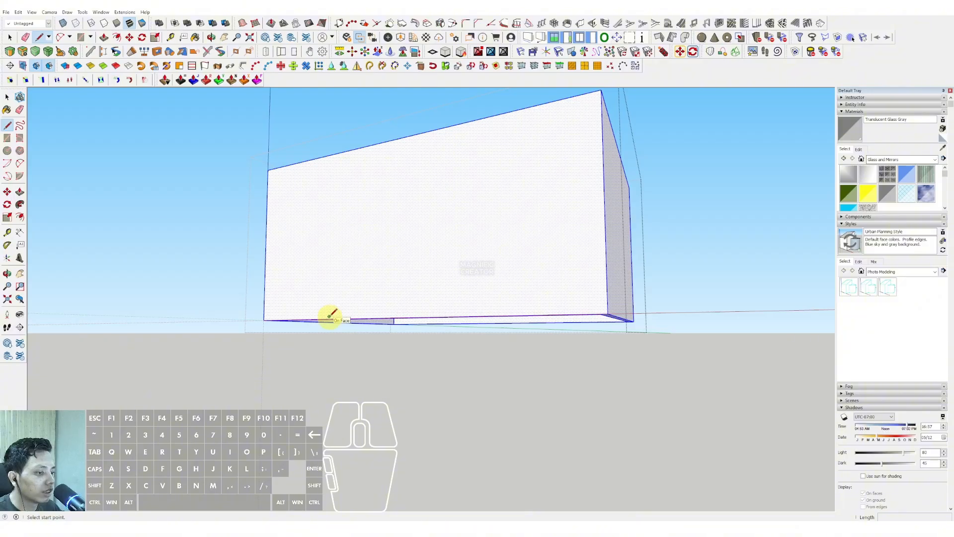
pyautogui.scroll(-3, 403, 217)
pyautogui.moveTo(405, 215); pyautogui.dragTo(435, 201, button='middle')
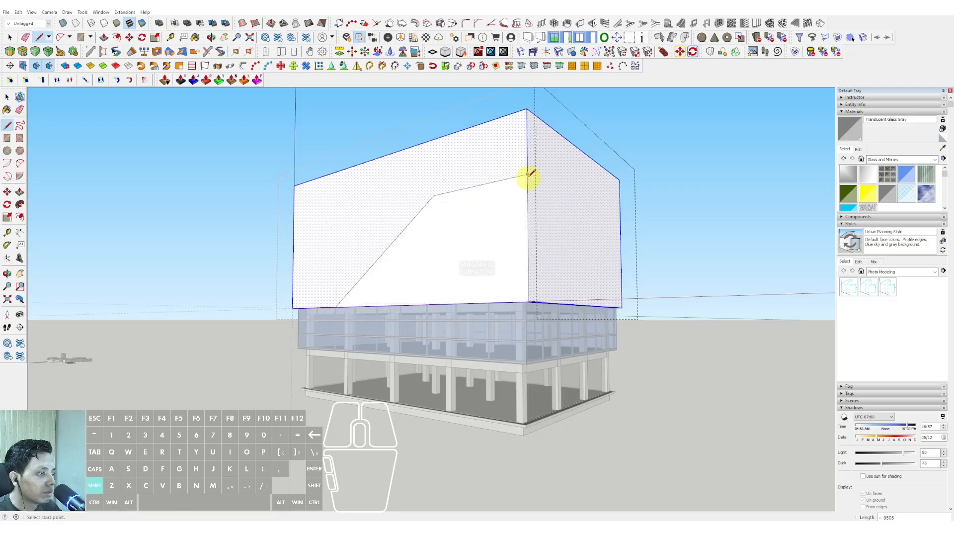
# Copy the vertical corner edge of the outline a short distance inward along the same face.
pyautogui.press('space')
pyautogui.moveTo(530, 172); pyautogui.dragTo(526, 215, button='middle')
pyautogui.press('m')
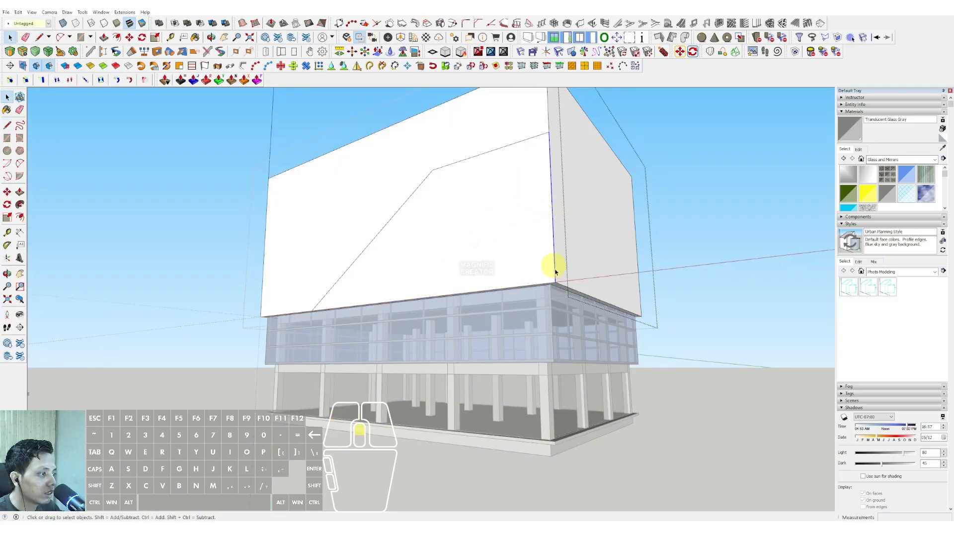
pyautogui.scroll(5, 559, 258)
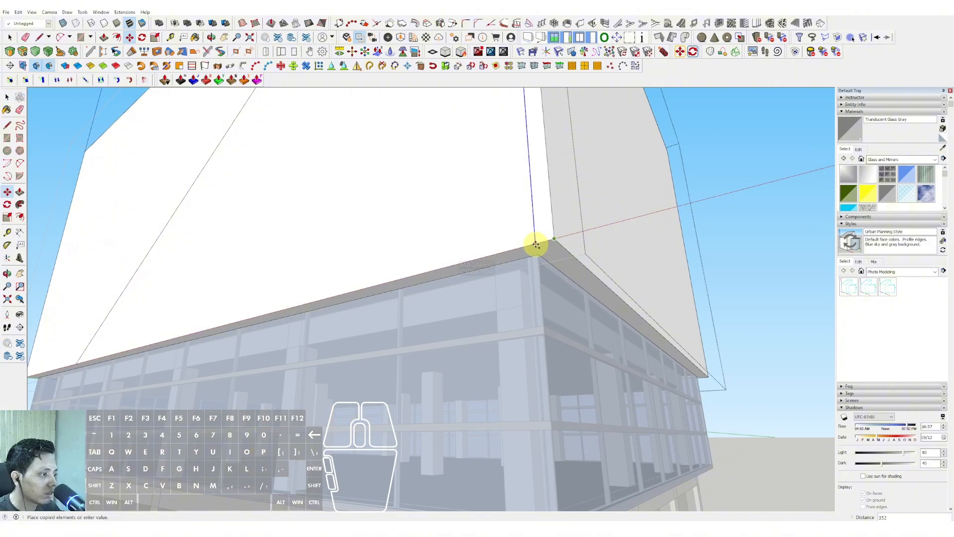
pyautogui.scroll(-2, 477, 250)
# Push the outlined area through the band's thickness to cut the sloped opening.
pyautogui.click(430, 237)
pyautogui.keyDown('shift'); pyautogui.click(449, 274); pyautogui.keyUp('shift')
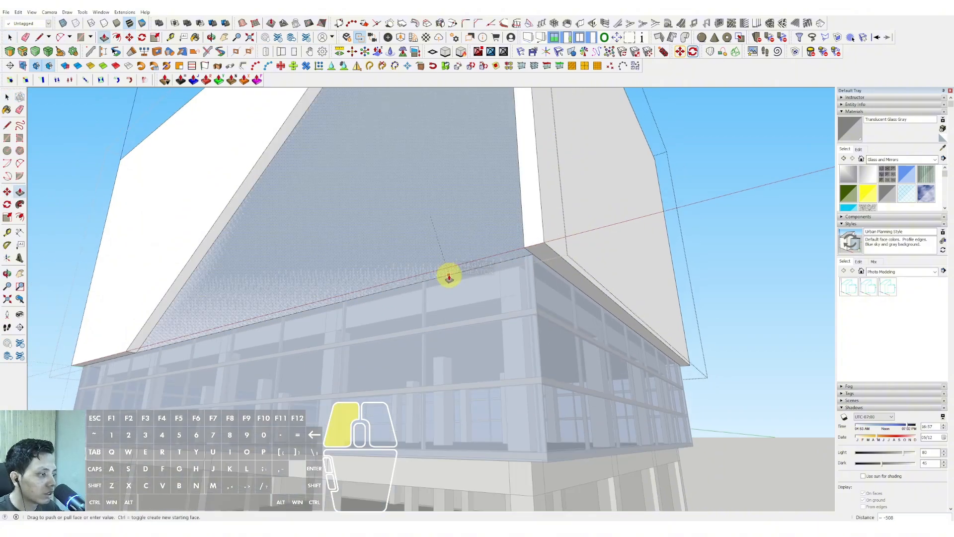
pyautogui.press('Delete')
pyautogui.scroll(-5, 450, 332)
# Outline a stepped opening on the adjacent face, running from the shared corner up to a peak, across and down to the lower edge.
pyautogui.moveTo(449, 323); pyautogui.dragTo(436, 187, button='middle')
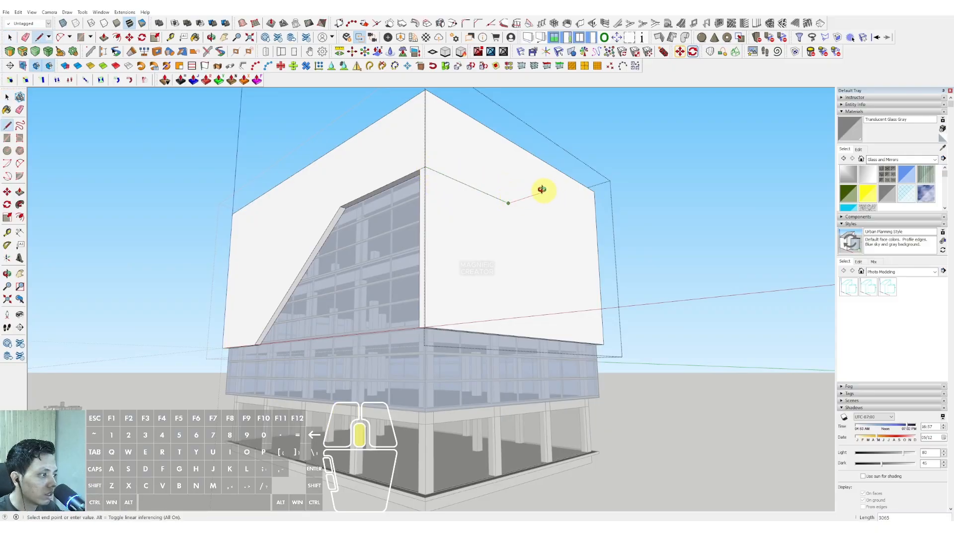
pyautogui.moveTo(542, 189); pyautogui.dragTo(494, 233, button='middle')
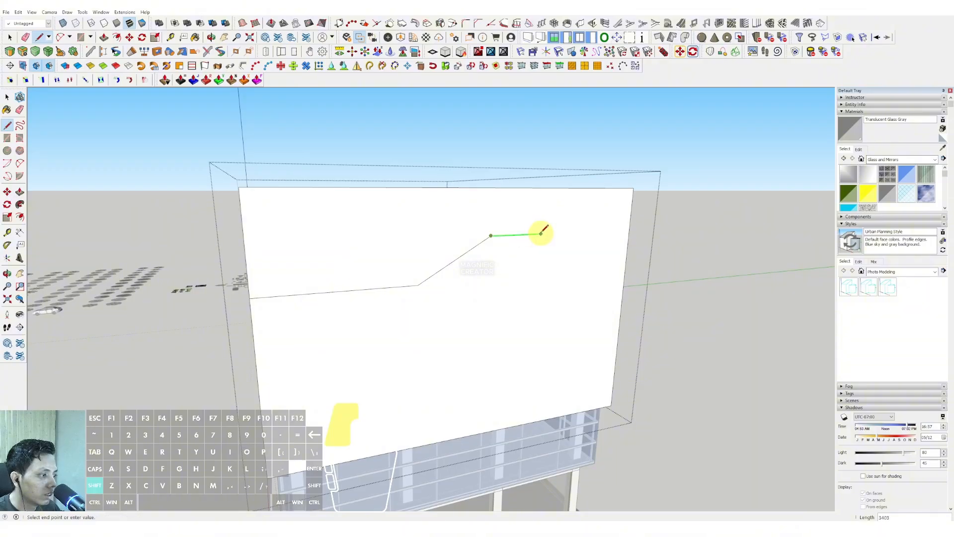
pyautogui.moveTo(538, 301); pyautogui.dragTo(571, 281, button='middle')
pyautogui.keyDown('shift'); pyautogui.click(570, 321); pyautogui.keyUp('shift')
# Push the stepped outline through the band's thickness to cut the opening in the adjacent face.
pyautogui.moveTo(408, 287); pyautogui.dragTo(444, 227, button='middle')
pyautogui.press('p')
pyautogui.click(471, 227)
pyautogui.click(435, 252)
# Remove the thin corner post left between the two openings and erase its leftover edges.
pyautogui.press('space')
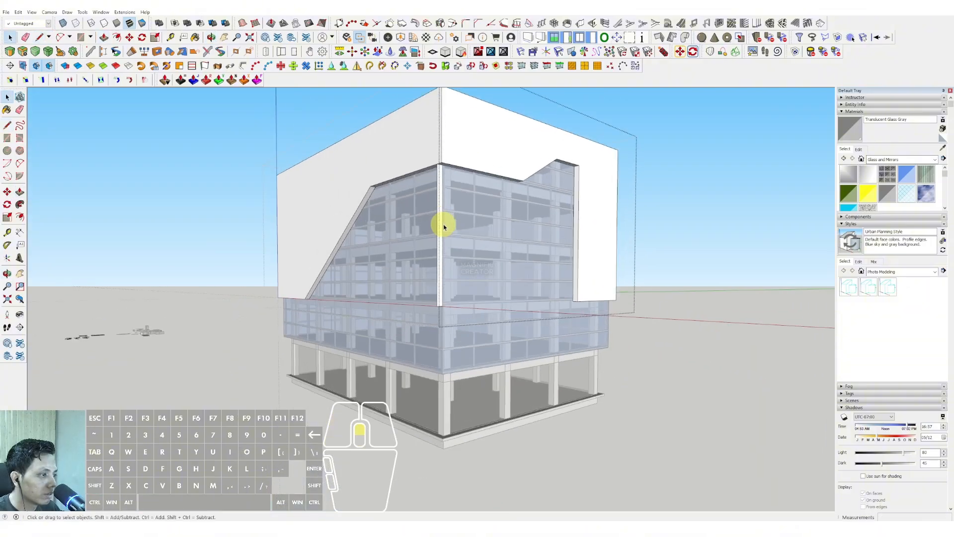
pyautogui.moveTo(413, 335); pyautogui.dragTo(461, 158, button='middle')
pyautogui.moveTo(442, 206); pyautogui.dragTo(441, 205)
pyautogui.press('e')
pyautogui.moveTo(447, 209); pyautogui.dragTo(466, 348, button='middle')
pyautogui.click(662, 199)
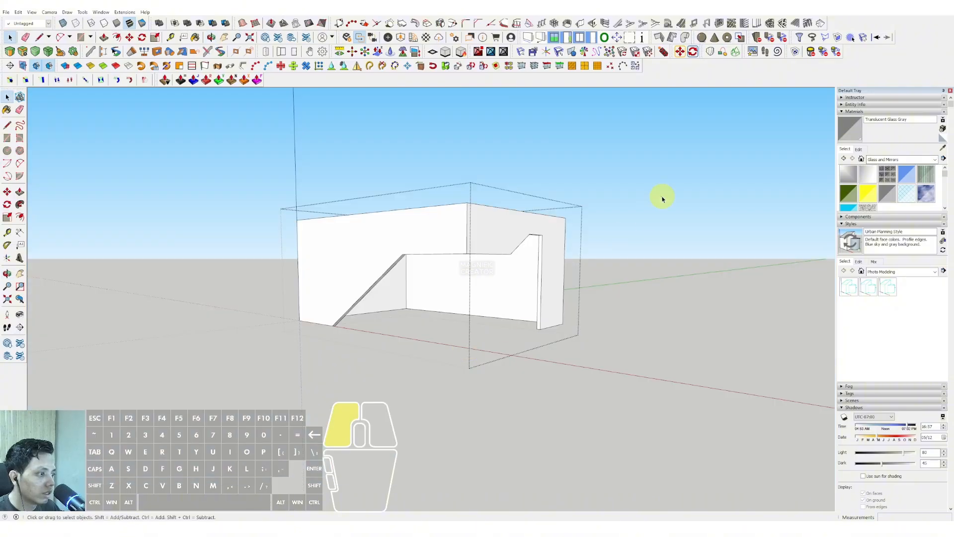
# Round the upper corner of the stepped opening above its vertical leg with an arc and cut away the waste through the thickness.
pyautogui.scroll(-1, 435, 232)
pyautogui.keyDown('shift'); pyautogui.moveTo(434, 232); pyautogui.dragTo(436, 149, button='middle'); pyautogui.keyUp('shift')
pyautogui.moveTo(436, 150); pyautogui.dragTo(477, 171, button='middle')
pyautogui.scroll(6, 447, 202)
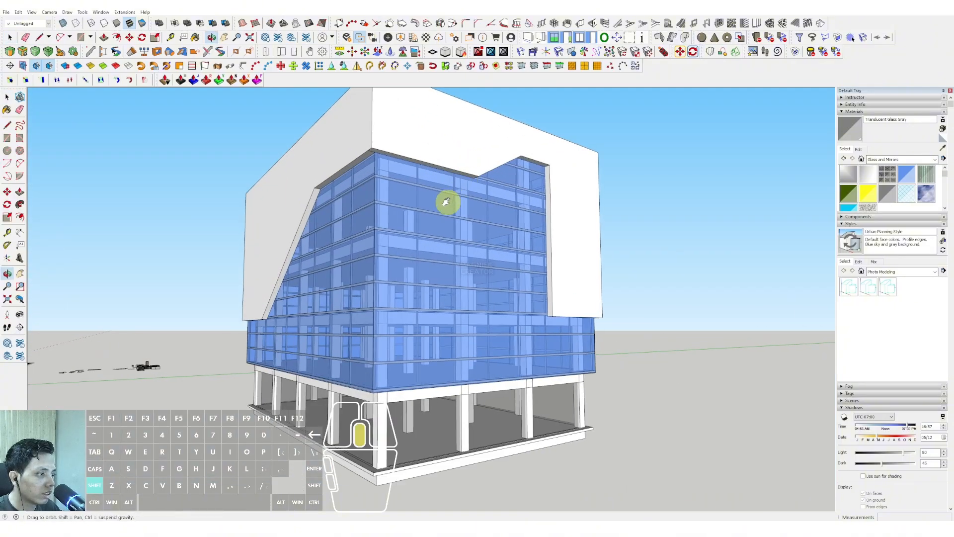
pyautogui.scroll(3, 530, 206)
pyautogui.press('a')
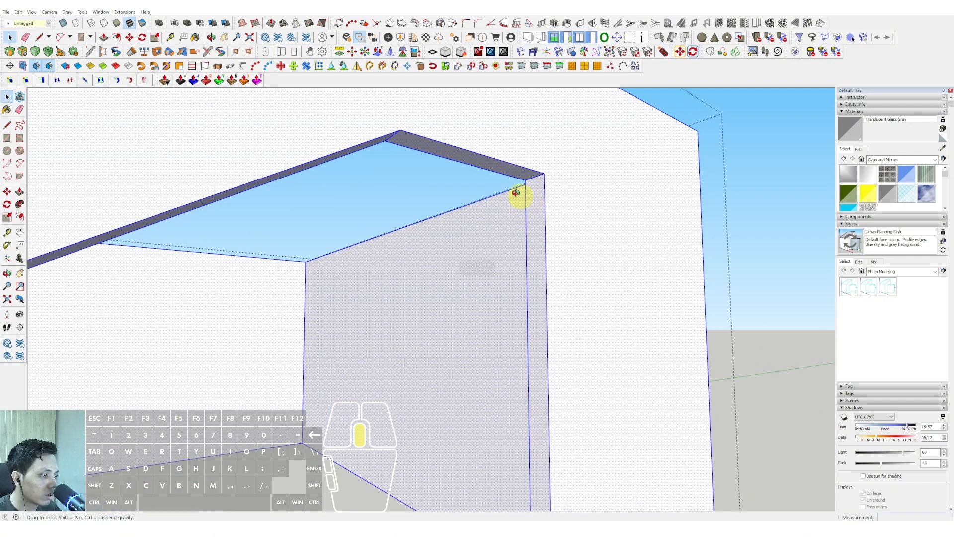
pyautogui.scroll(1, 527, 206)
pyautogui.doubleClick(500, 174)
pyautogui.press('space')
pyautogui.scroll(1, 518, 184)
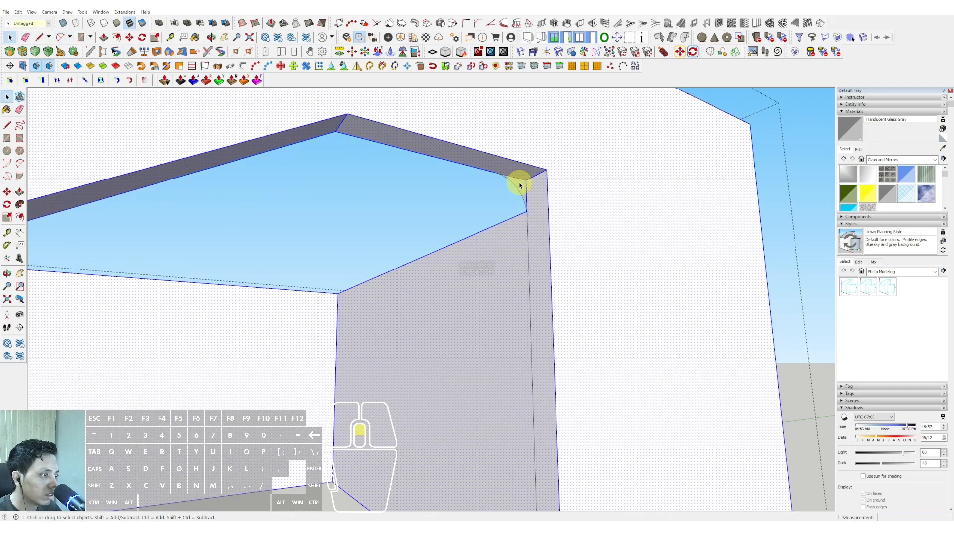
pyautogui.click(523, 186)
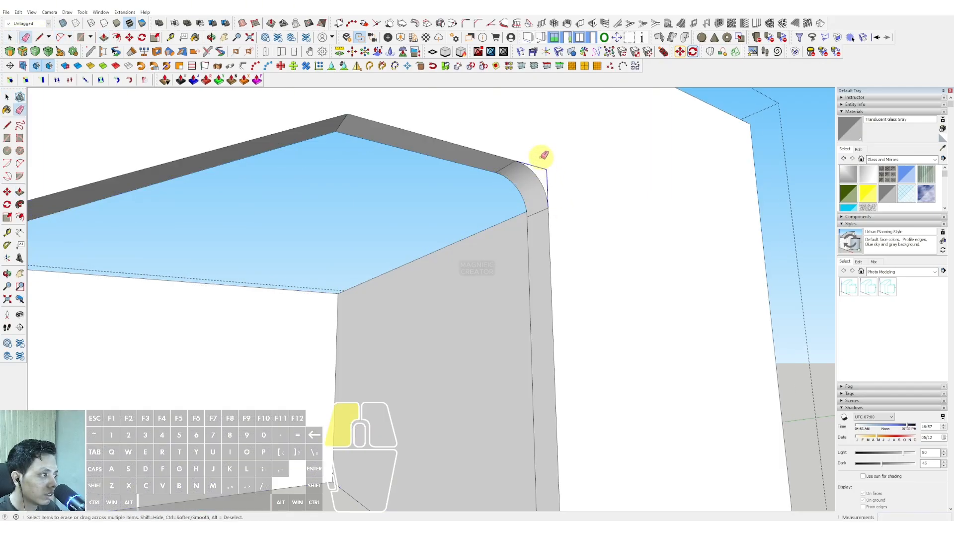
# Round the peak of the stepped opening with an arc and push the corner piece through the thickness.
pyautogui.scroll(-3, 379, 141)
pyautogui.press('a')
pyautogui.scroll(3, 385, 145)
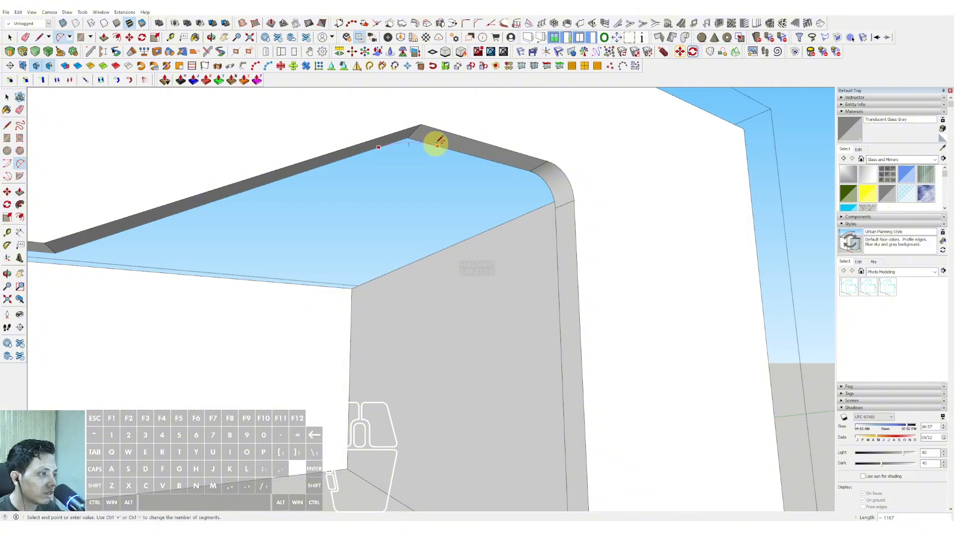
pyautogui.press('space')
pyautogui.scroll(3, 415, 143)
pyautogui.click(398, 140)
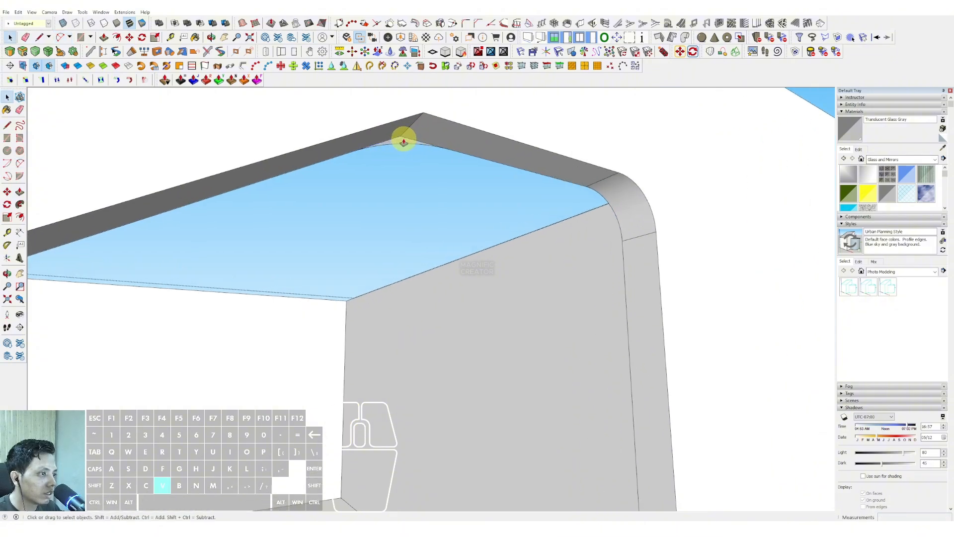
pyautogui.click(426, 111)
# Smooth the low point of the stepped opening's upper edge with an arc and cut off the pointed corner.
pyautogui.moveTo(426, 111); pyautogui.dragTo(324, 127, button='middle')
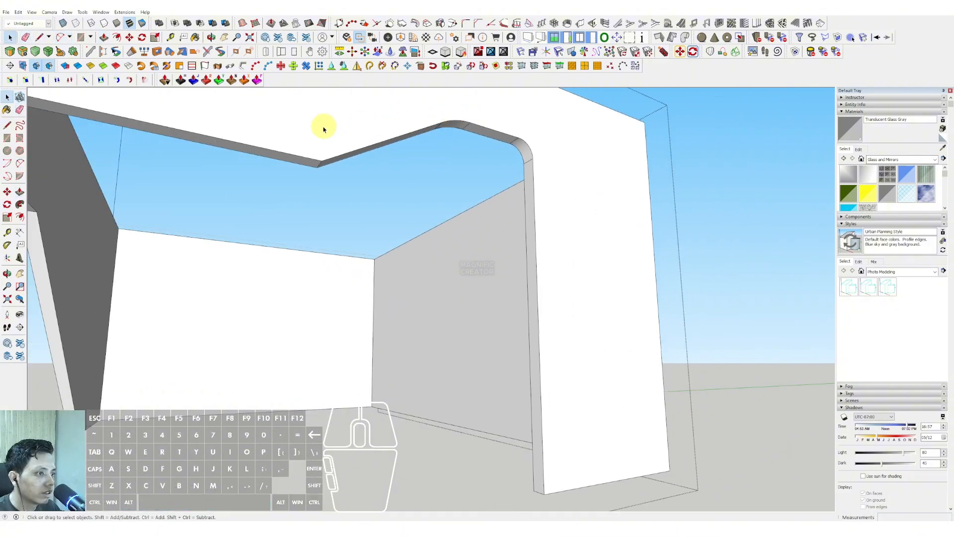
pyautogui.press('a')
pyautogui.scroll(1, 324, 158)
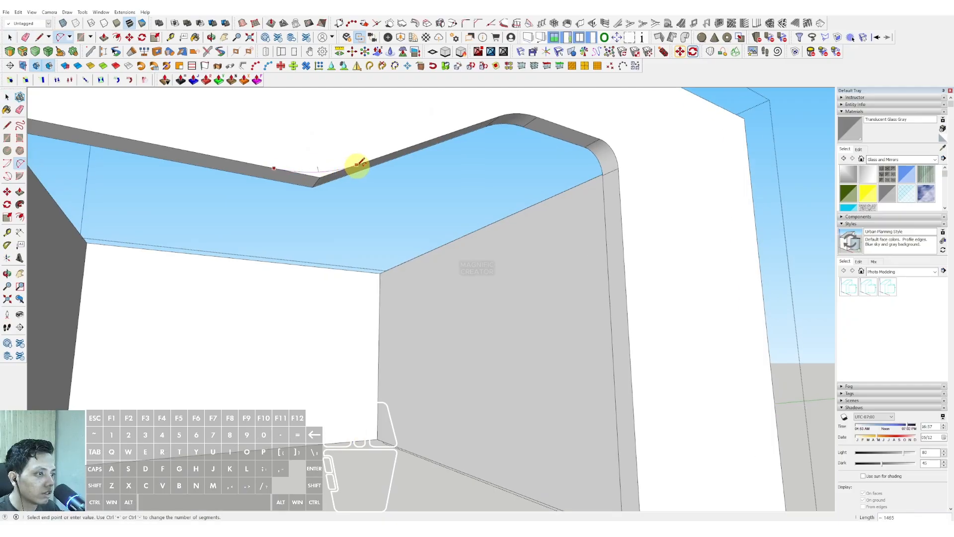
pyautogui.press('space')
pyautogui.scroll(2, 319, 177)
pyautogui.click(300, 194)
pyautogui.press('space')
pyautogui.scroll(-5, 374, 166)
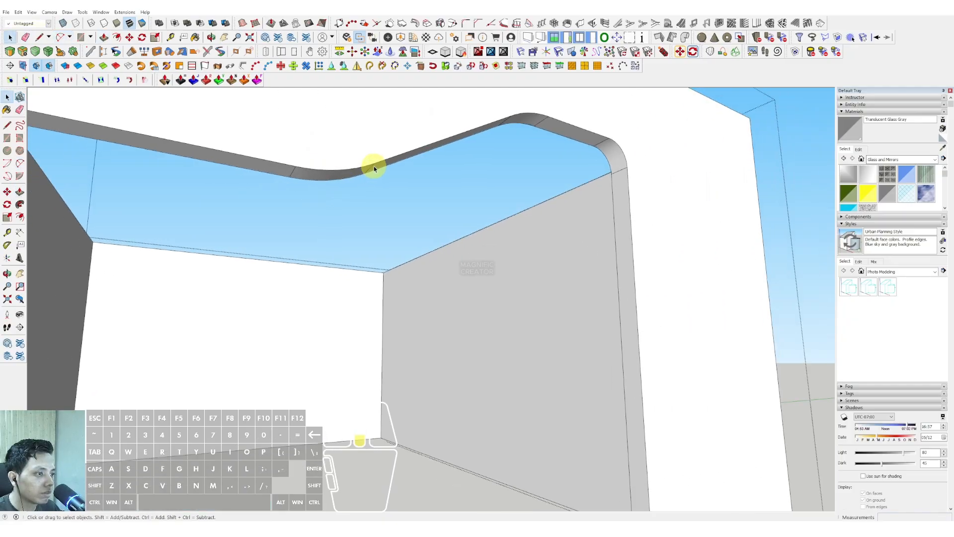
# Draw an arc across the upper corner of the sloped opening, where the incline meets the top edge.
pyautogui.click(643, 154)
pyautogui.scroll(-3, 477, 214)
pyautogui.moveTo(318, 224); pyautogui.dragTo(402, 256, button='middle')
pyautogui.scroll(10, 368, 187)
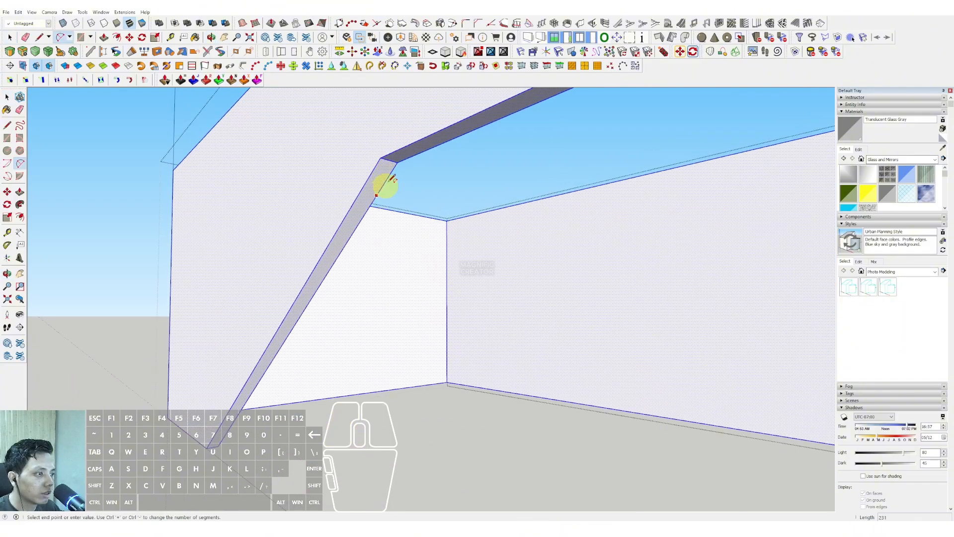
pyautogui.press('space')
# Push the waste outside the sloped opening's upper arc through the thickness and erase the leftover corner edges.
pyautogui.scroll(1, 397, 169)
pyautogui.click(396, 169)
pyautogui.press('p')
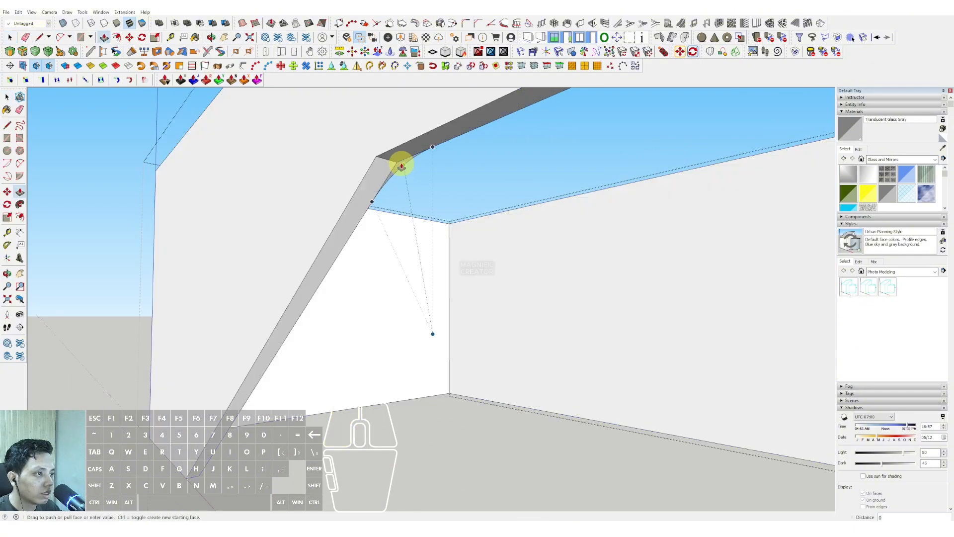
pyautogui.click(400, 164)
pyautogui.click(359, 141)
pyautogui.press('e')
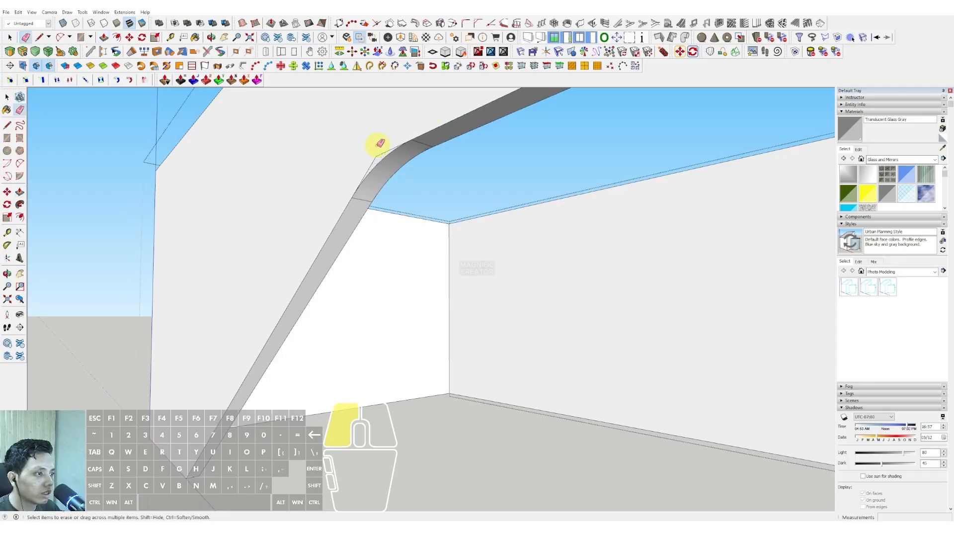
pyautogui.click(378, 155)
# Draw an arc across the lower end of the incline, joining it to the band's bottom edge.
pyautogui.scroll(-4, 396, 138)
pyautogui.moveTo(278, 259)
pyautogui.keyDown('shift'); pyautogui.mouseDown(button='middle')
pyautogui.moveTo(360, 260)
pyautogui.moveTo(400, 305)
pyautogui.mouseUp(button='middle'); pyautogui.keyUp('shift')
pyautogui.scroll(5, 400, 304)
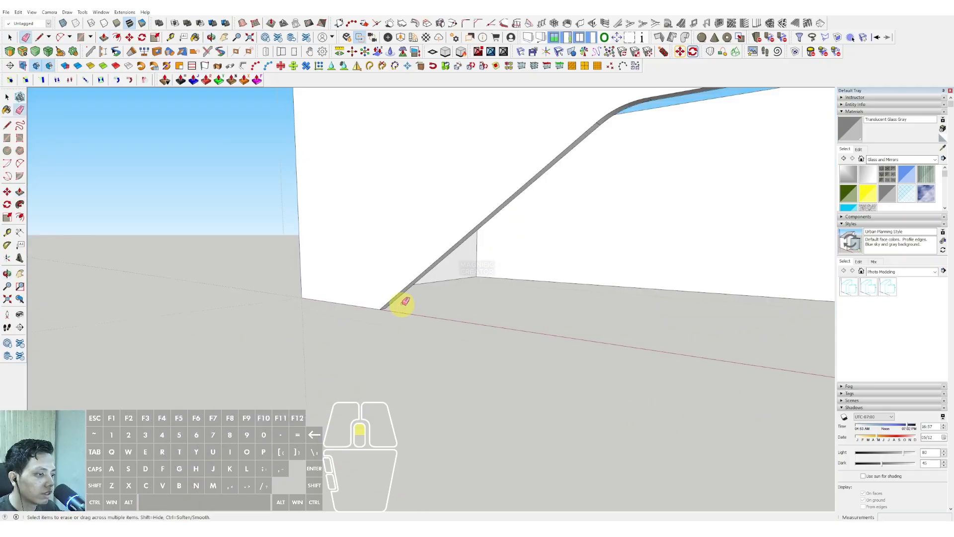
pyautogui.press('space')
pyautogui.press('a')
pyautogui.click(333, 313)
pyautogui.scroll(1, 393, 300)
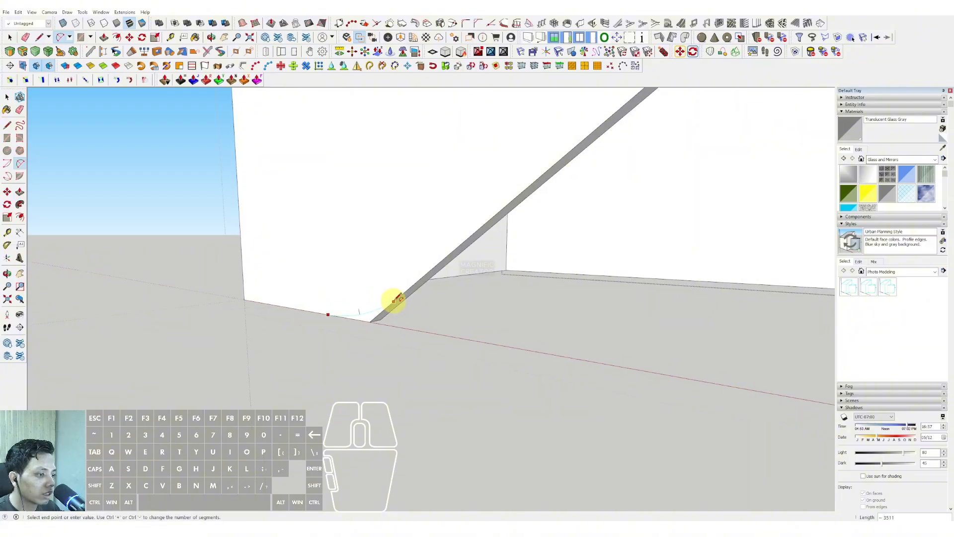
pyautogui.click(408, 287)
# Push the pointed tip at the foot of the incline through the thickness to round it off.
pyautogui.press('space')
pyautogui.moveTo(408, 288); pyautogui.dragTo(363, 322, button='middle')
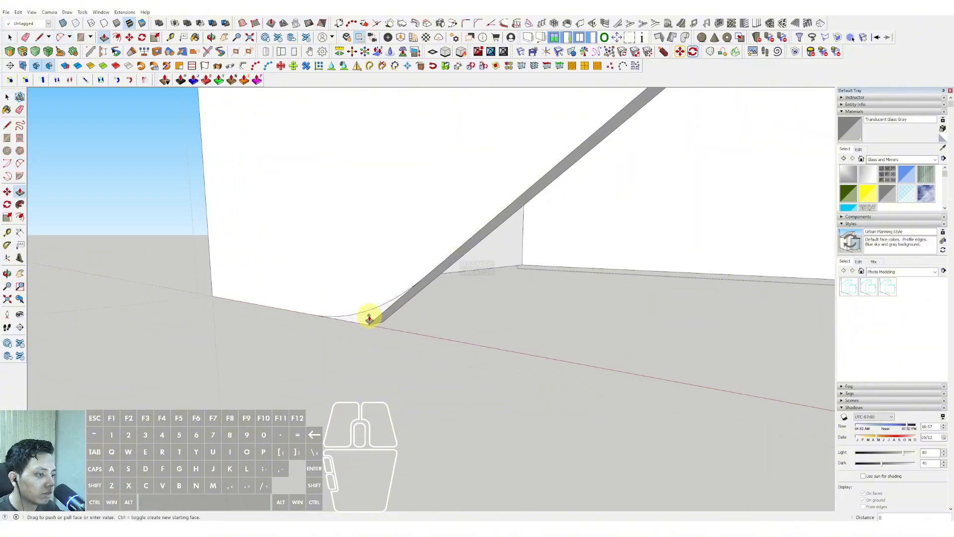
pyautogui.click(397, 312)
pyautogui.press('space')
pyautogui.scroll(-3, 392, 308)
pyautogui.click(238, 334)
# Draw a tangent arc across the lower inner corner of the stepped opening's vertical leg.
pyautogui.scroll(-6, 293, 248)
pyautogui.moveTo(299, 247); pyautogui.dragTo(293, 253, button='middle')
pyautogui.scroll(5, 449, 328)
pyautogui.doubleClick(450, 329)
pyautogui.press('a')
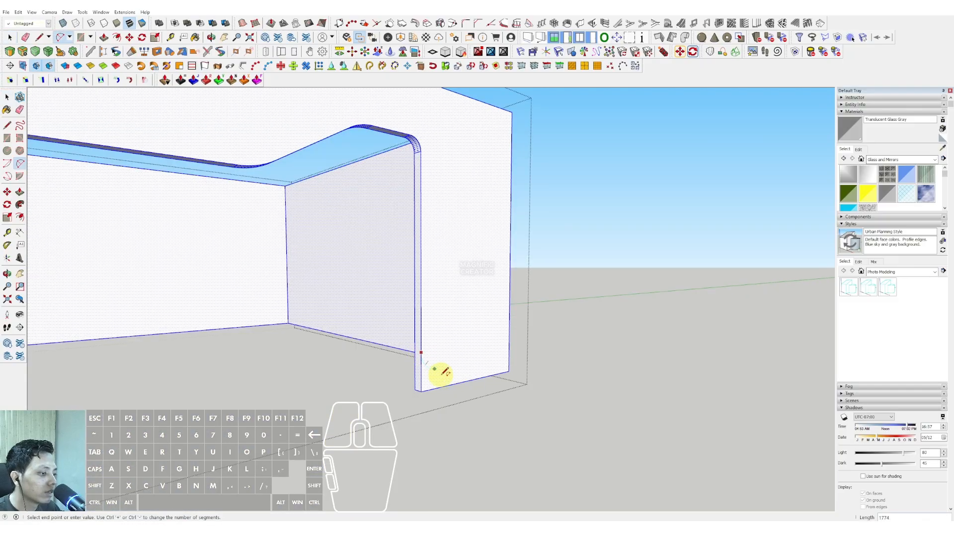
pyautogui.doubleClick(450, 384)
# Push away the waste at the vertical leg's lower corner and close the band group.
pyautogui.press('space')
pyautogui.scroll(3, 431, 388)
pyautogui.click(426, 379)
pyautogui.press('v')
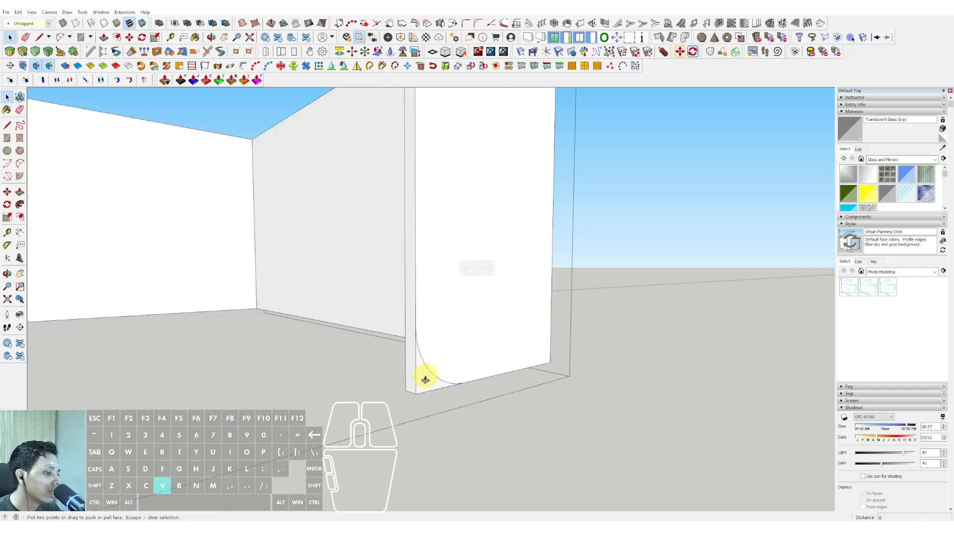
pyautogui.click(408, 381)
pyautogui.press('space')
pyautogui.scroll(-5, 433, 336)
pyautogui.click(560, 251)
pyautogui.scroll(-2, 501, 234)
pyautogui.moveTo(352, 206); pyautogui.dragTo(451, 213, button='middle')
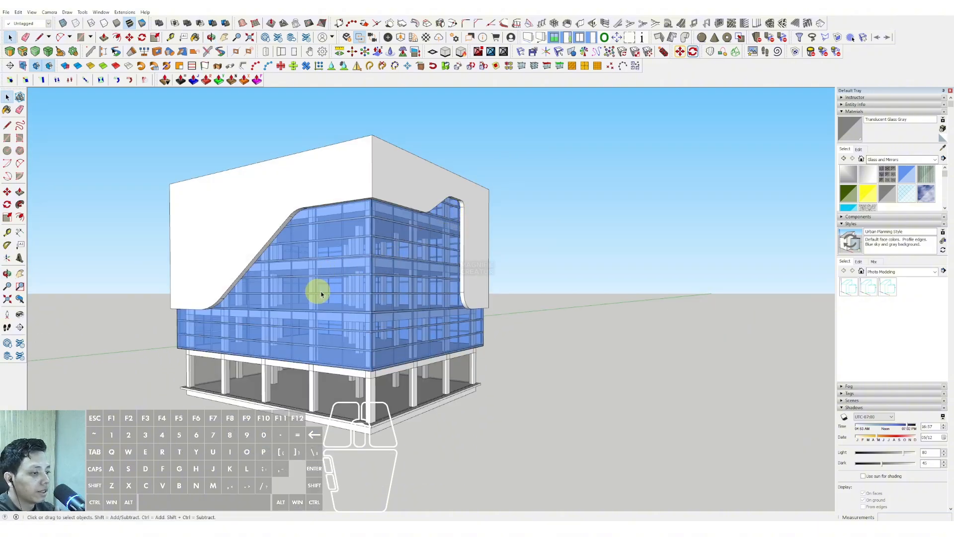
# Draw a rectangle on the ground-floor beam from the building's corner and pull it outward as a canopy slab.
pyautogui.moveTo(320, 294); pyautogui.dragTo(440, 267, button='middle')
pyautogui.moveTo(338, 312); pyautogui.dragTo(364, 330, button='middle')
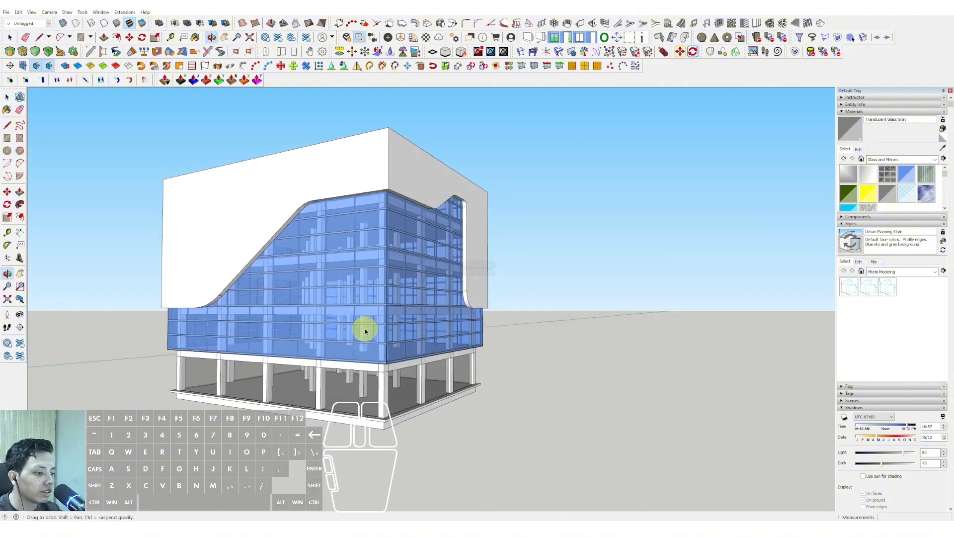
pyautogui.scroll(3, 364, 366)
pyautogui.scroll(3, 417, 330)
pyautogui.press('r')
pyautogui.click(436, 329)
pyautogui.moveTo(435, 329); pyautogui.dragTo(237, 318, button='middle')
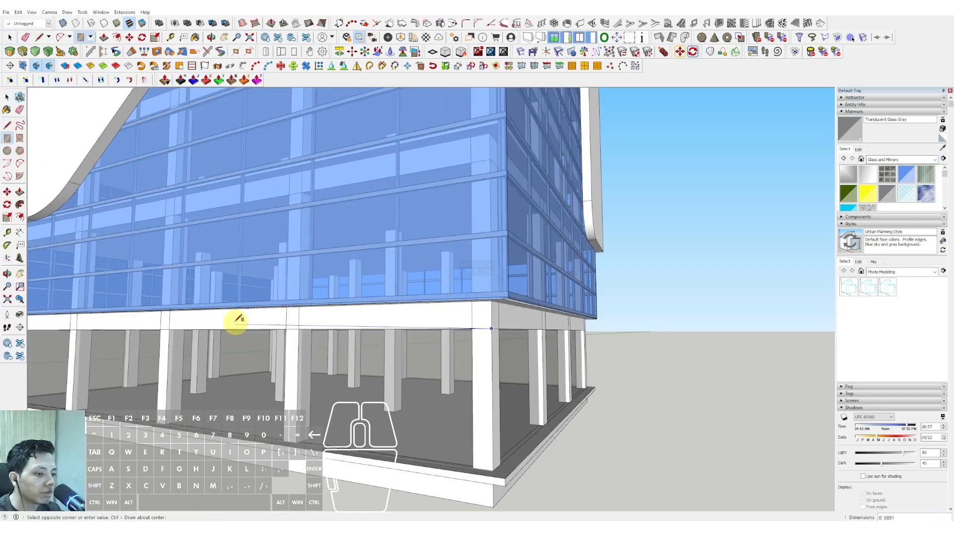
pyautogui.press('space')
pyautogui.moveTo(171, 316); pyautogui.dragTo(287, 324, button='middle')
pyautogui.click(366, 319)
pyautogui.moveTo(286, 324); pyautogui.dragTo(377, 387, button='middle')
pyautogui.press('v')
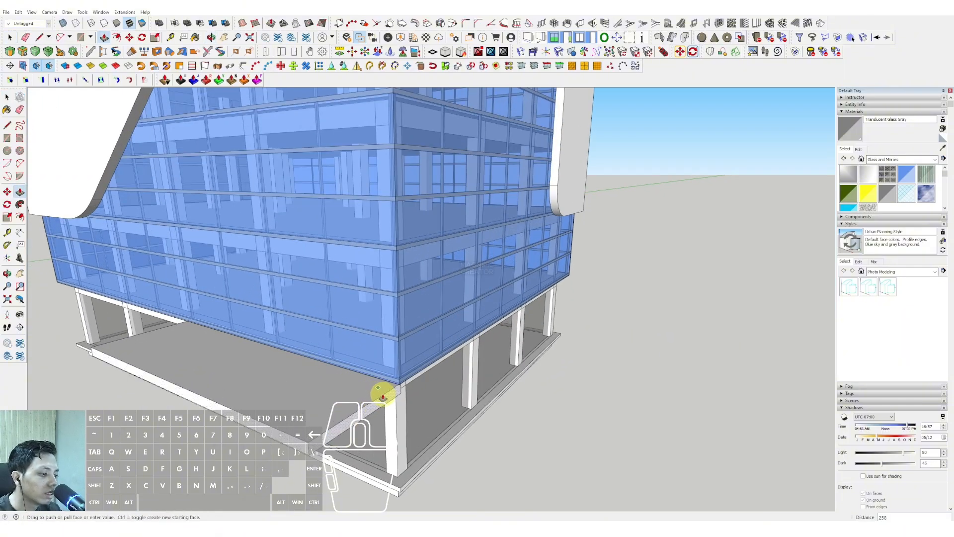
# Draw a rectangle on the slab's inner end face and pull it along the adjoining facade to wrap the canopy around the corner.
pyautogui.moveTo(473, 408); pyautogui.dragTo(278, 376, button='middle')
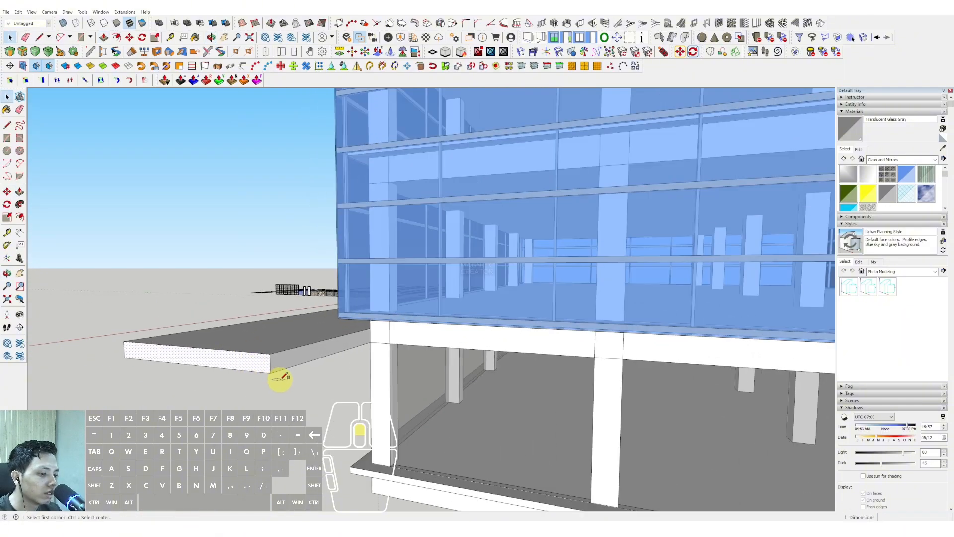
pyautogui.press('r')
pyautogui.click(271, 371)
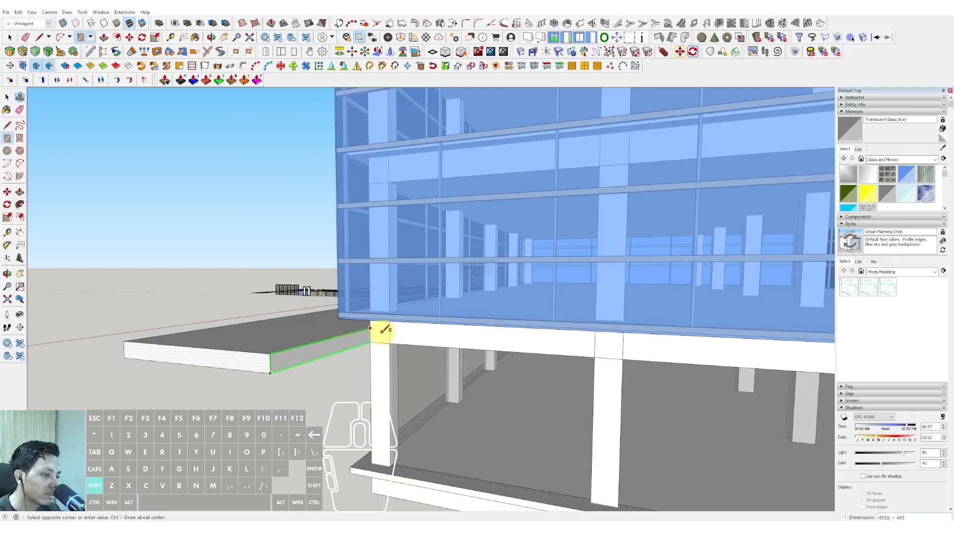
pyautogui.click(368, 331)
pyautogui.press('v')
pyautogui.click(361, 338)
pyautogui.click(623, 343)
pyautogui.press('space')
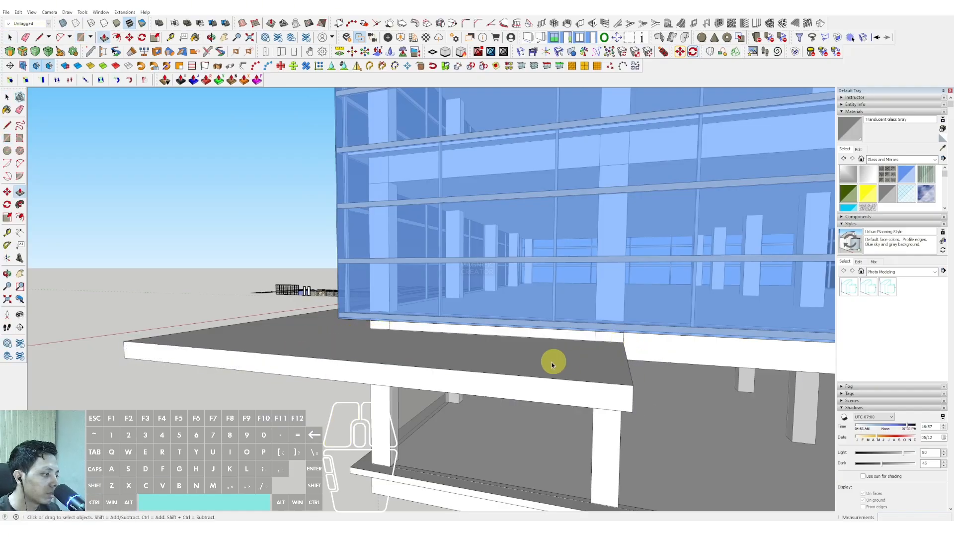
# Select the whole canopy slab and make it a group.
pyautogui.tripleClick(552, 364)
pyautogui.rightClick(543, 362)
pyautogui.scroll(-8, 571, 313)
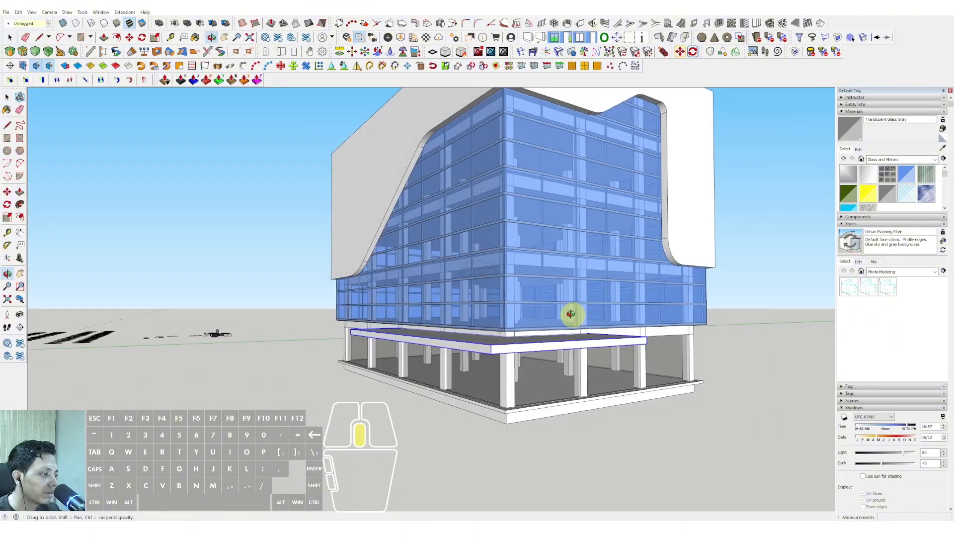
# Copy the canopy slab straight down to align with the base of the ground-floor plinth.
pyautogui.moveTo(570, 313); pyautogui.dragTo(551, 334, button='middle')
pyautogui.scroll(2, 552, 334)
pyautogui.keyDown('shift'); pyautogui.moveTo(552, 334); pyautogui.dragTo(533, 288, button='middle'); pyautogui.keyUp('shift')
pyautogui.scroll(2, 535, 305)
pyautogui.press('m')
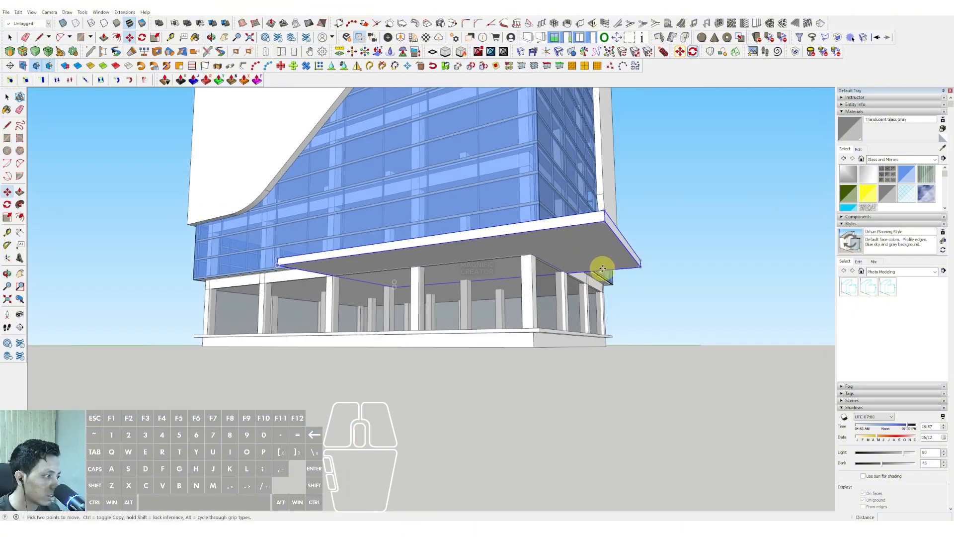
pyautogui.press('ctrl')
pyautogui.click(641, 267)
pyautogui.keyDown('shift'); pyautogui.scroll(1, 205, 347); pyautogui.keyUp('shift')
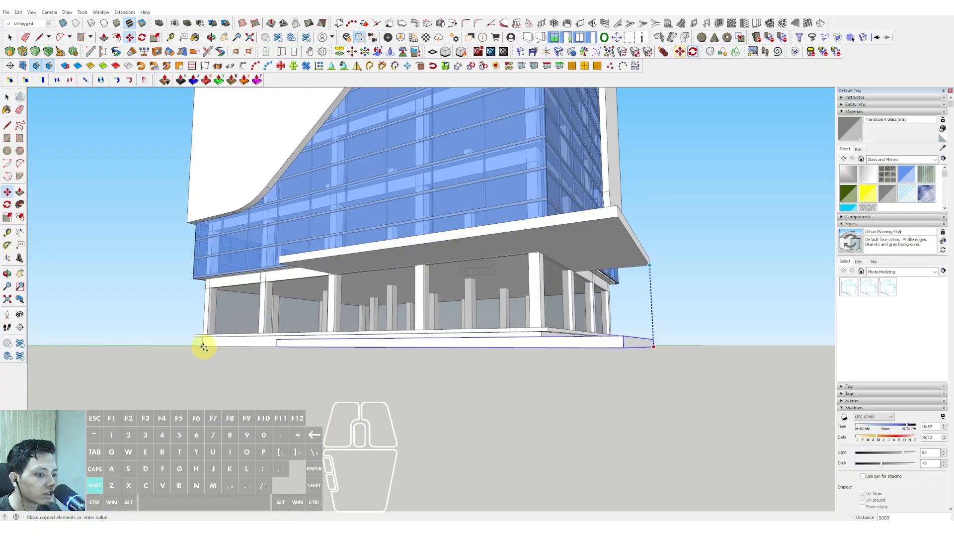
pyautogui.keyDown('shift'); pyautogui.click(202, 345); pyautogui.keyUp('shift')
pyautogui.press('space')
# Draw a small square on top of the lower slab, near its outer corner.
pyautogui.moveTo(552, 343); pyautogui.dragTo(409, 420, button='middle')
pyautogui.scroll(1, 545, 415)
pyautogui.scroll(-1, 547, 416)
pyautogui.scroll(4, 297, 424)
pyautogui.moveTo(299, 419); pyautogui.dragTo(292, 424, button='middle')
pyautogui.scroll(2, 293, 424)
pyautogui.press('r')
pyautogui.scroll(1, 293, 424)
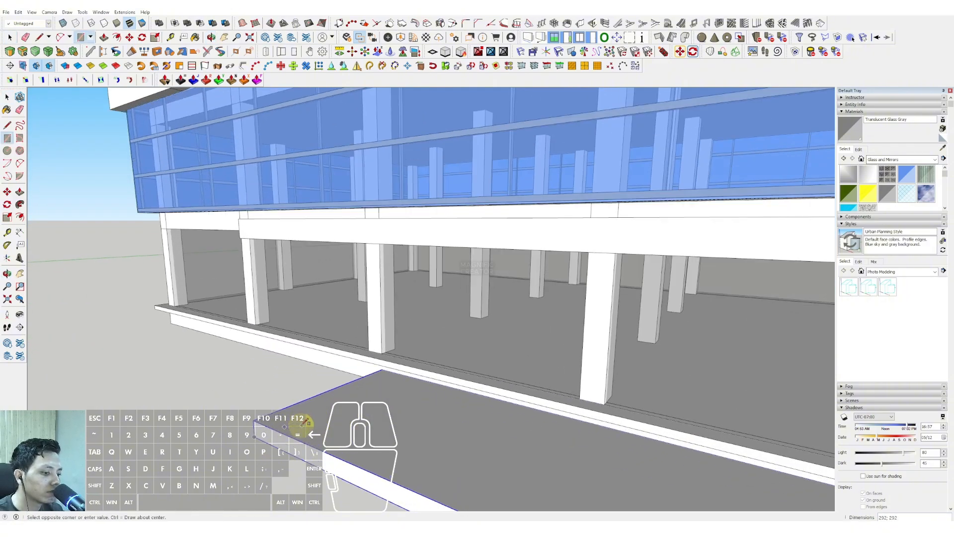
pyautogui.click(301, 425)
# Pull the small square up to the underside of the canopy to form a slender post.
pyautogui.press('space')
pyautogui.click(295, 424)
pyautogui.press('v')
pyautogui.click(293, 423)
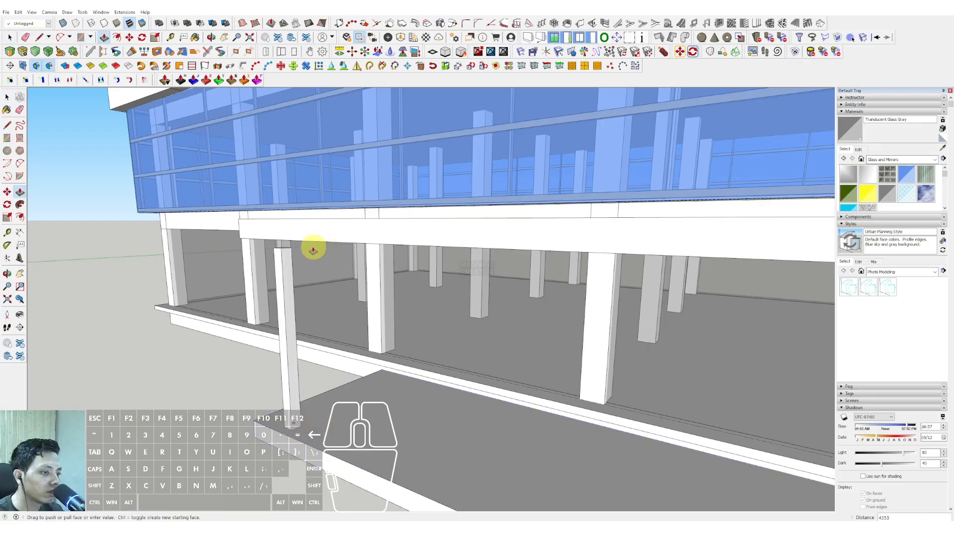
pyautogui.click(305, 241)
pyautogui.press('space')
# Select the complete slender post and turn it into a component.
pyautogui.moveTo(286, 261); pyautogui.dragTo(318, 298, button='middle')
pyautogui.scroll(2, 317, 298)
pyautogui.moveTo(481, 324); pyautogui.dragTo(435, 298, button='middle')
pyautogui.click(387, 289)
pyautogui.press('v')
pyautogui.tripleClick(386, 287)
pyautogui.rightClick(368, 260)
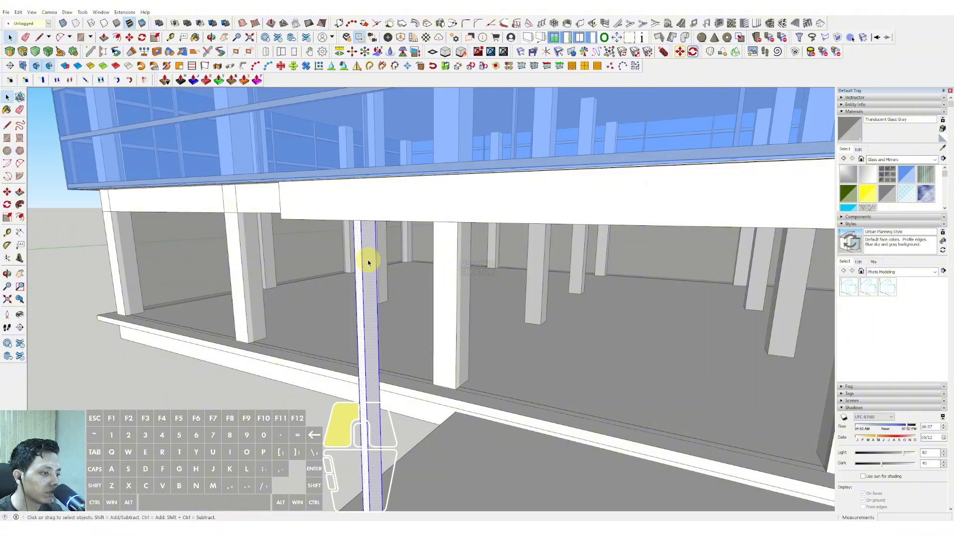
pyautogui.click(385, 317)
pyautogui.click(197, 277)
# Copy the post along the lower slab's outer edge and fill the span with evenly spaced posts.
pyautogui.moveTo(348, 278); pyautogui.dragTo(354, 369, button='middle')
pyautogui.press('m')
pyautogui.click(352, 405)
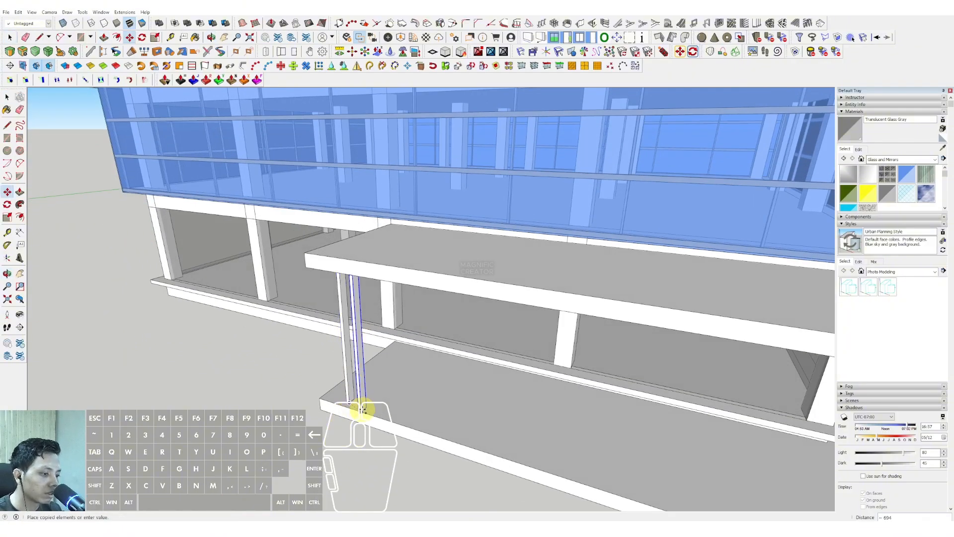
pyautogui.press('ctrl')
pyautogui.scroll(-2, 394, 418)
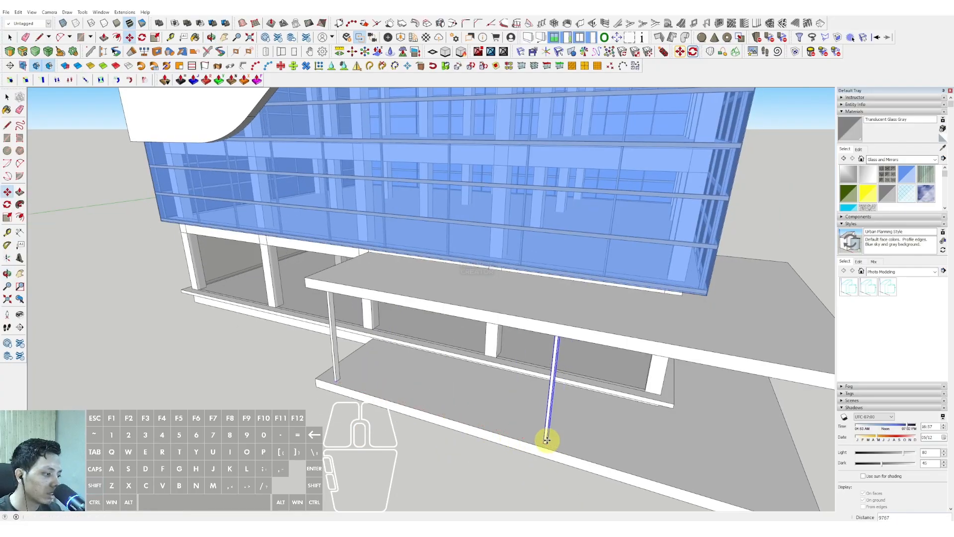
pyautogui.press('Return')
pyautogui.press('space')
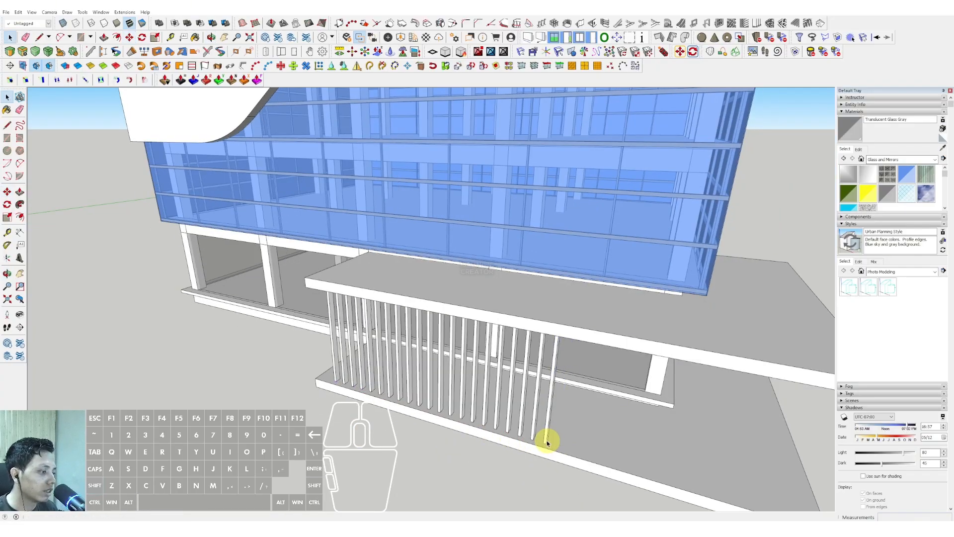
# Pick the Wood Veneer 02 material from the Wood collection.
pyautogui.scroll(-2, 547, 441)
pyautogui.moveTo(547, 441); pyautogui.dragTo(512, 439, button='middle')
pyautogui.click(934, 160)
pyautogui.scroll(1, 900, 205)
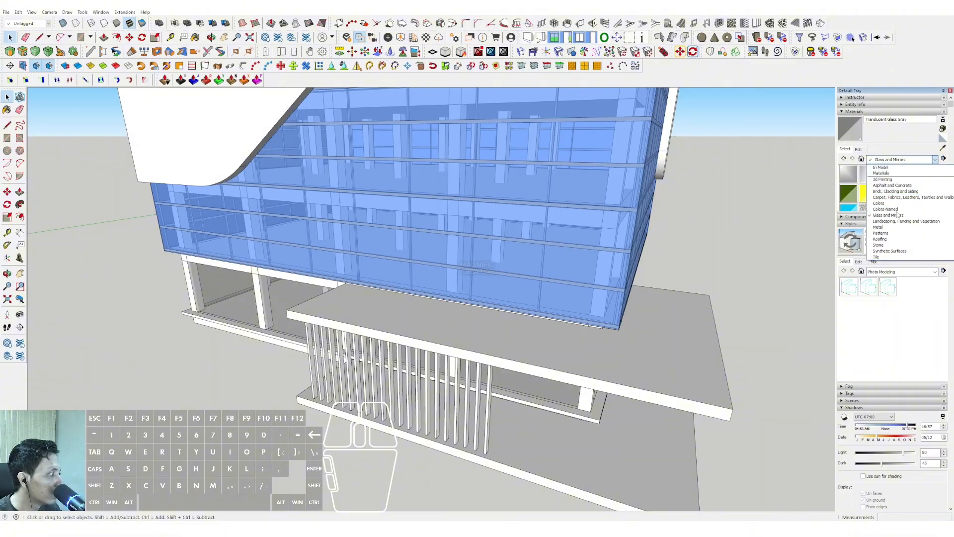
pyautogui.scroll(-1, 883, 234)
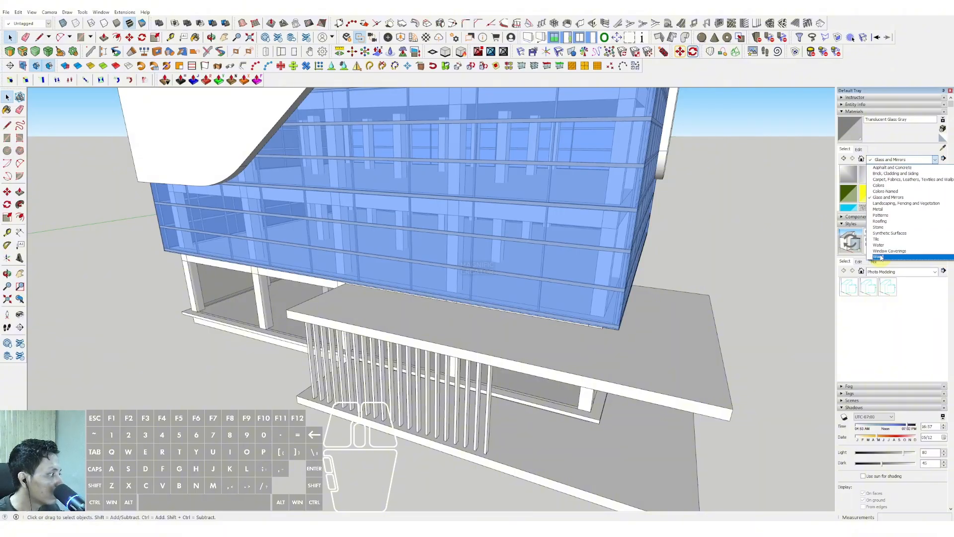
pyautogui.click(879, 256)
pyautogui.click(901, 180)
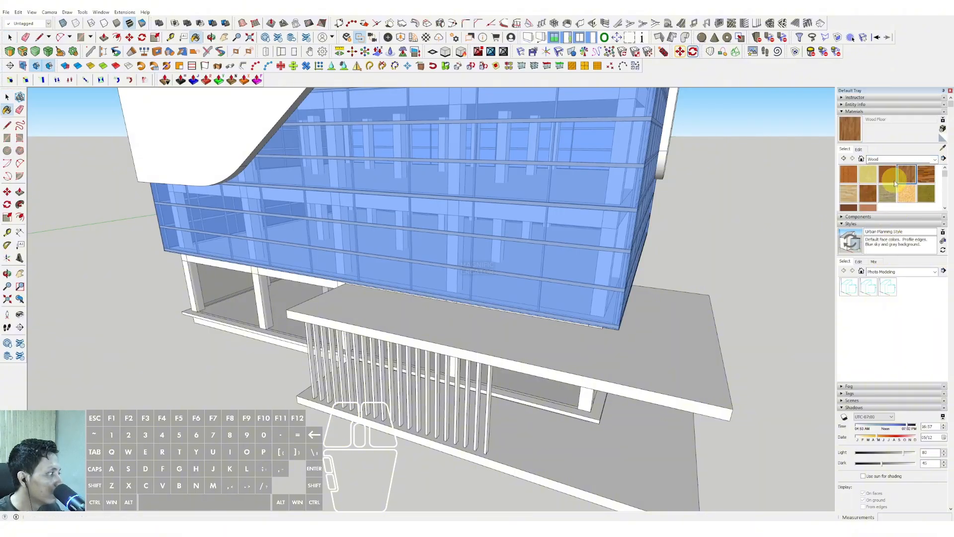
pyautogui.click(868, 208)
# Paint all faces of the post component with Wood Veneer 02 and close the component.
pyautogui.scroll(4, 489, 422)
pyautogui.press('space')
pyautogui.tripleClick(490, 420)
pyautogui.press('b')
pyautogui.click(489, 409)
pyautogui.press('space')
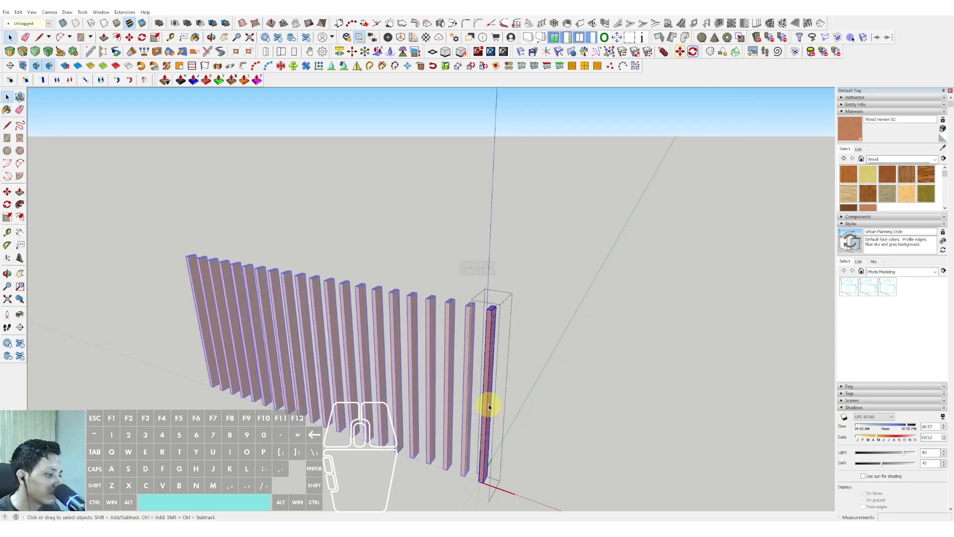
pyautogui.click(556, 301)
# Open the white outer band for editing and select its connected geometry.
pyautogui.scroll(-5, 555, 300)
pyautogui.keyDown('shift'); pyautogui.moveTo(481, 345); pyautogui.dragTo(422, 252, button='middle'); pyautogui.keyUp('shift')
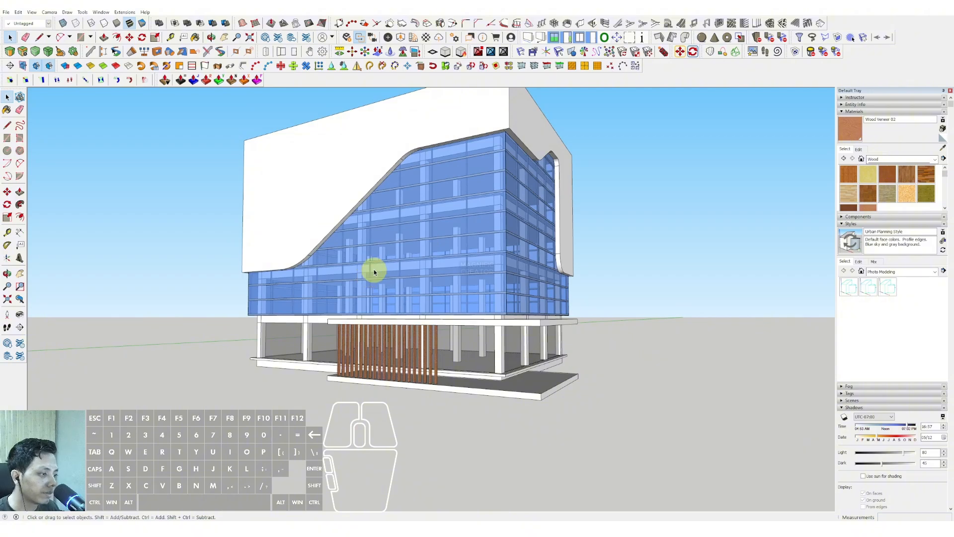
pyautogui.scroll(2, 348, 181)
pyautogui.moveTo(349, 181); pyautogui.dragTo(318, 232, button='middle')
pyautogui.scroll(-2, 334, 204)
pyautogui.scroll(2, 309, 246)
pyautogui.tripleClick(307, 244)
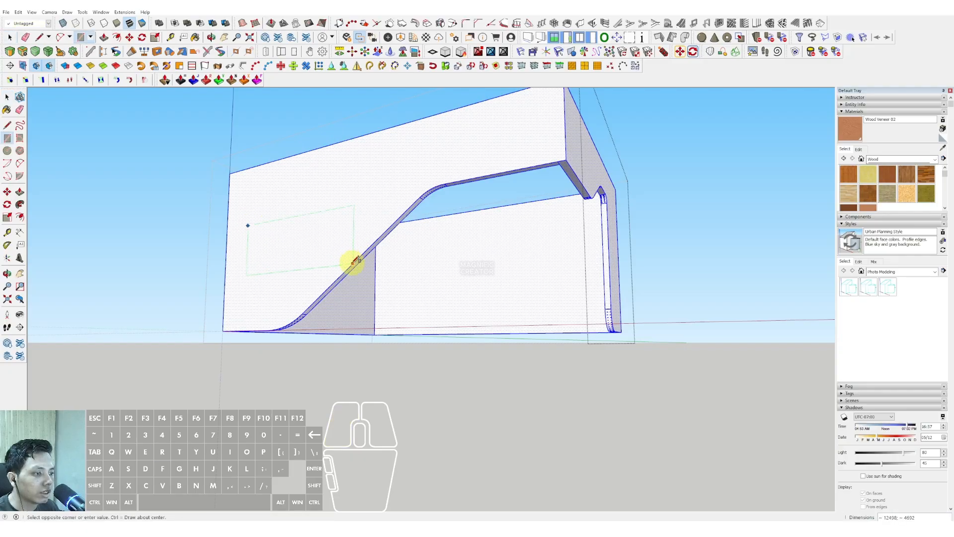
# Try a rectangle on the band's inclined-opening face, reaching to the incline, and undo it.
pyautogui.click(353, 262)
pyautogui.press('space')
pyautogui.scroll(1, 352, 216)
pyautogui.hotkey('ctrl', 'z')
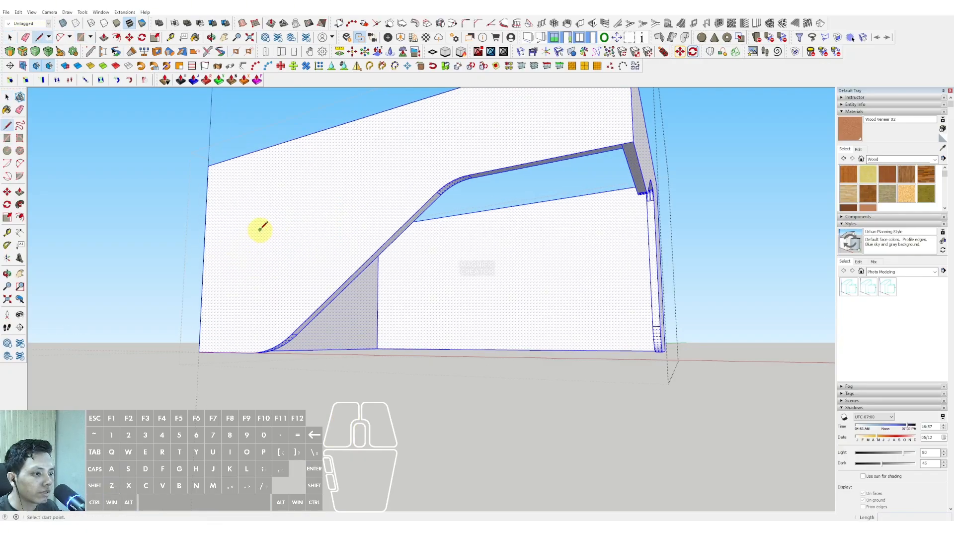
# Try outlining a recess on the band with a vertical line and two horizontal lines running to the incline.
pyautogui.click(259, 229)
pyautogui.click(426, 200)
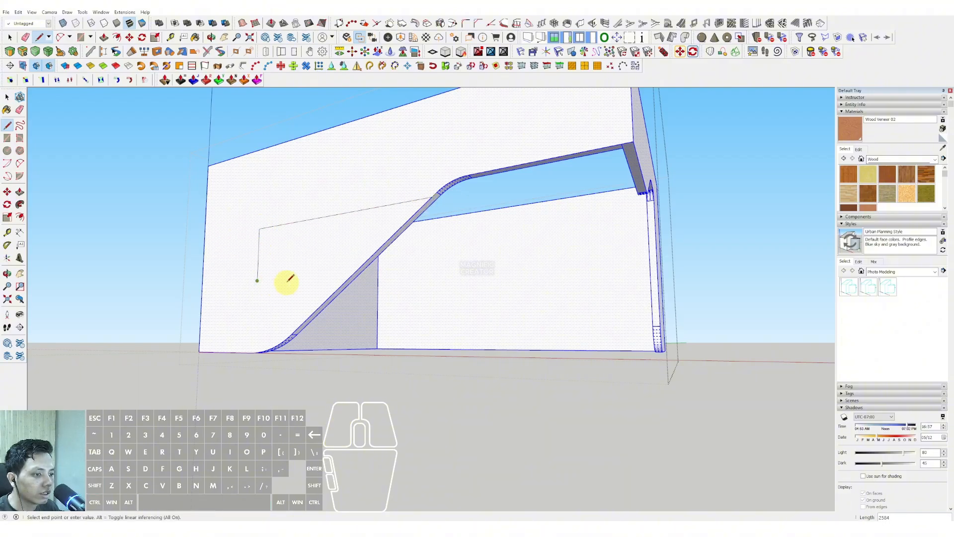
pyautogui.click(356, 269)
pyautogui.moveTo(330, 251); pyautogui.dragTo(452, 282, button='middle')
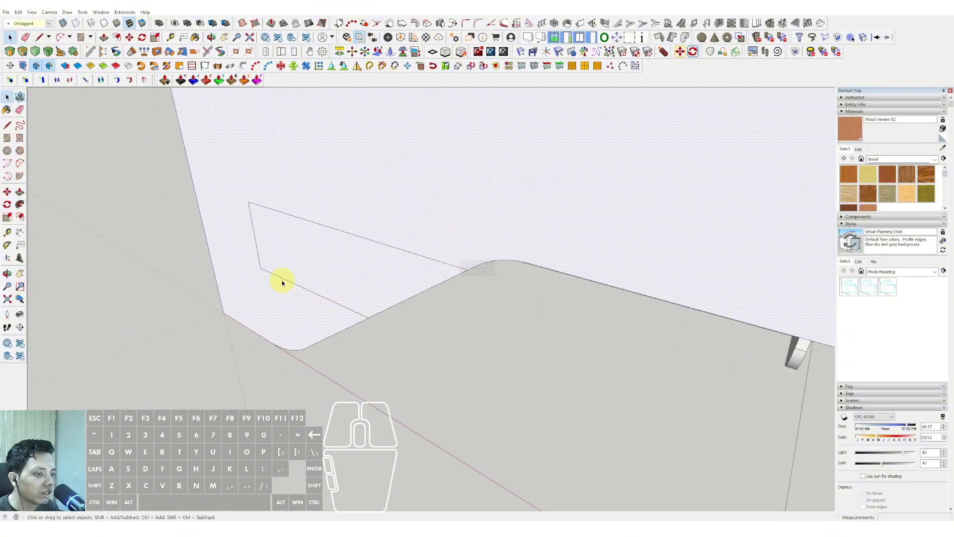
# Select the band's geometry and intersect its faces with the selection to try splitting off the outlined area.
pyautogui.tripleClick(292, 256)
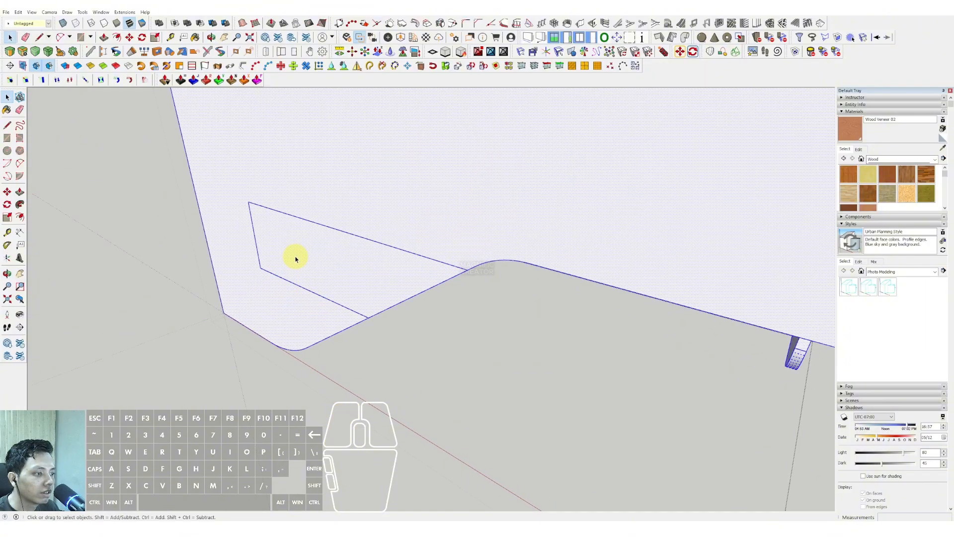
pyautogui.rightClick(326, 244)
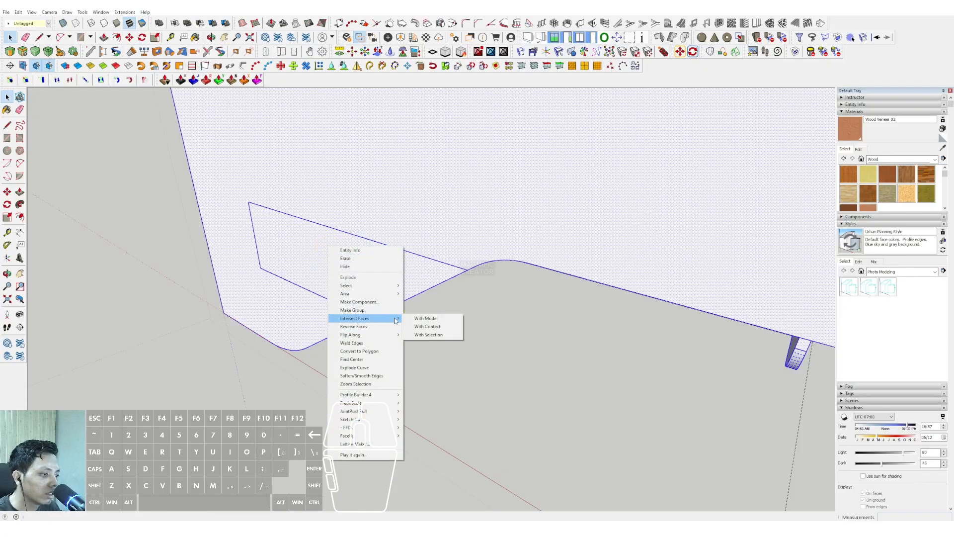
pyautogui.click(435, 338)
pyautogui.click(366, 269)
pyautogui.scroll(-2, 361, 270)
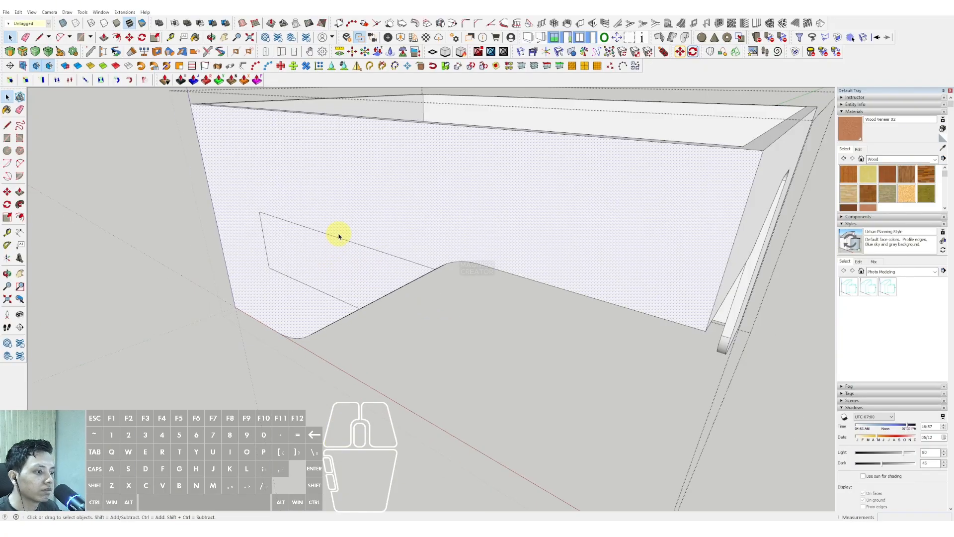
# Erase the recess outline lines from the band's face.
pyautogui.press('e')
pyautogui.click(333, 236)
pyautogui.click(297, 280)
pyautogui.press('space')
pyautogui.click(325, 257)
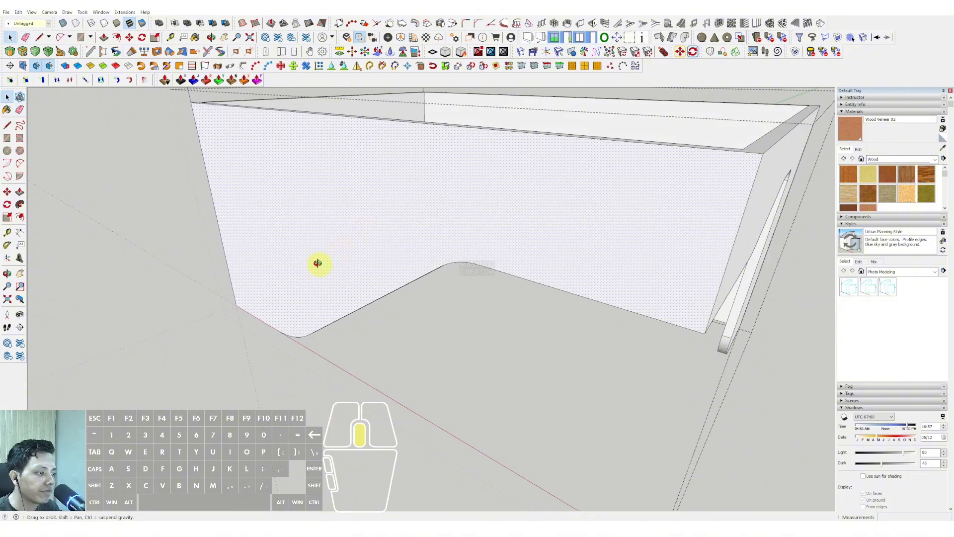
# Draw a narrow upright rectangle on the band's face, between its outer edge and the incline.
pyautogui.moveTo(317, 264); pyautogui.dragTo(309, 239, button='middle')
pyautogui.scroll(-2, 309, 240)
pyautogui.press('r')
pyautogui.click(313, 201)
pyautogui.press('space')
pyautogui.scroll(2, 344, 254)
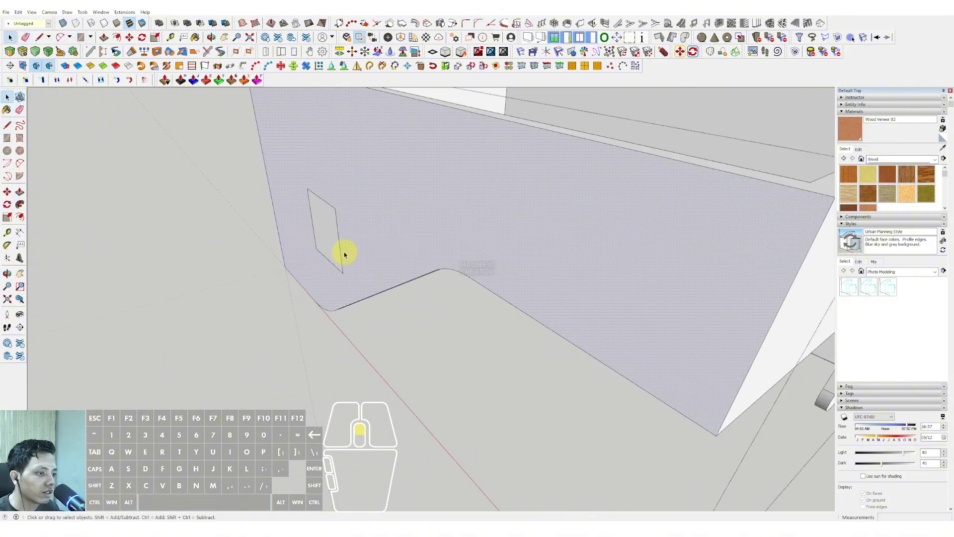
# Extend the rectangle's upper and lower edges with straight lines that run past the incline.
pyautogui.click(340, 251)
pyautogui.scroll(1, 343, 273)
pyautogui.press('d')
pyautogui.click(343, 273)
pyautogui.scroll(1, 333, 266)
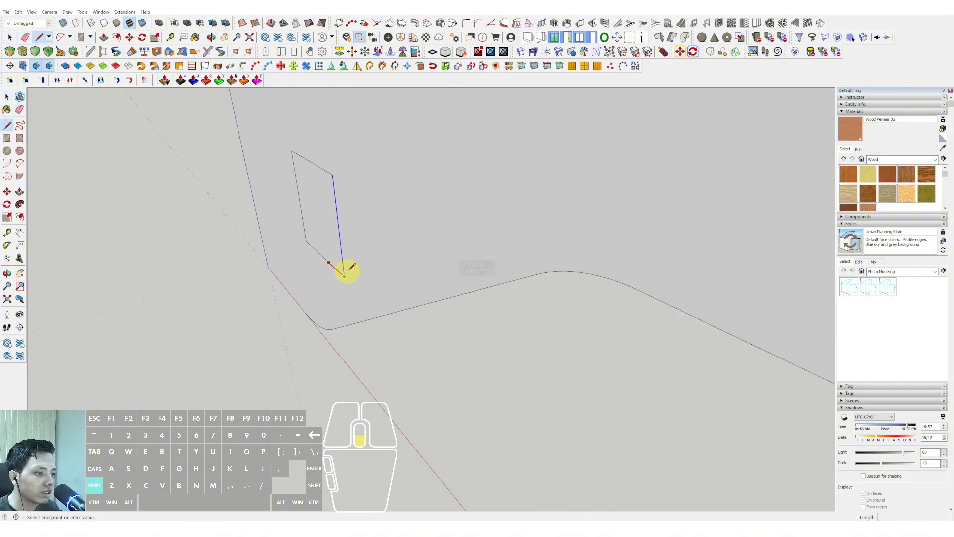
pyautogui.keyDown('shift'); pyautogui.scroll(-2, 345, 271); pyautogui.keyUp('shift')
pyautogui.click(411, 314)
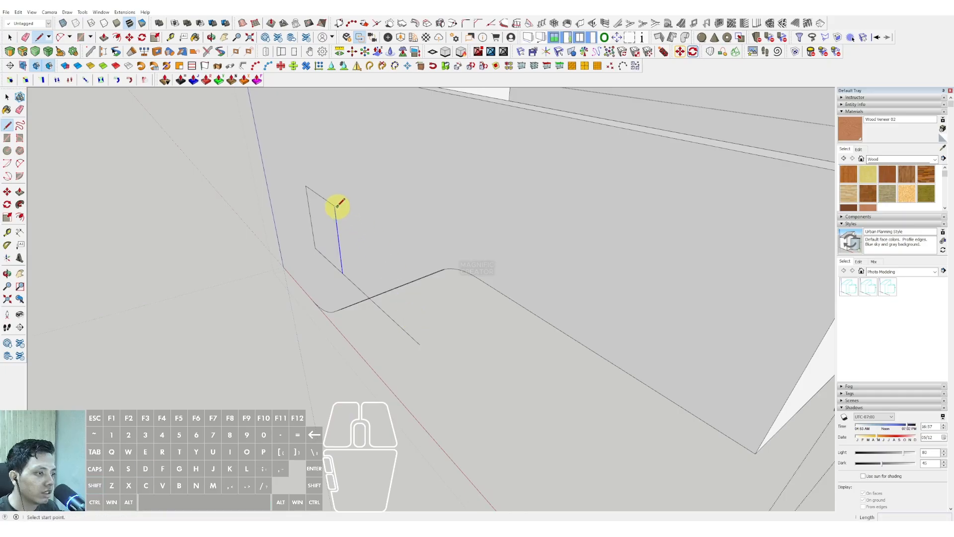
pyautogui.keyDown('shift'); pyautogui.click(464, 320); pyautogui.keyUp('shift')
pyautogui.press('space')
# Erase the rectangle's inner vertical edge and the line ends overhanging the incline.
pyautogui.click(368, 249)
pyautogui.press('e')
pyautogui.click(341, 251)
pyautogui.click(396, 323)
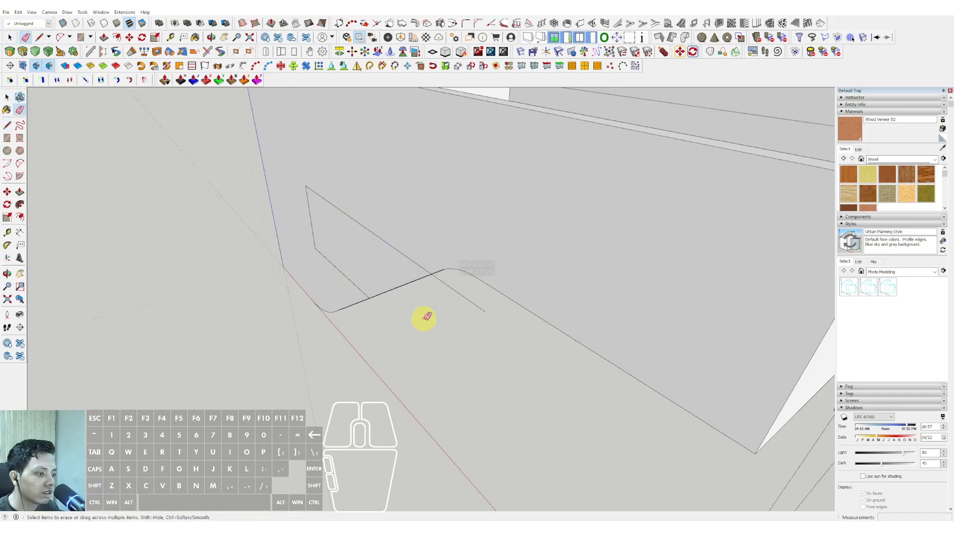
pyautogui.moveTo(455, 300); pyautogui.dragTo(467, 285)
pyautogui.press('space')
# Push the outlined face inward to form a shallow recess ending at the incline, and close the band group.
pyautogui.click(378, 272)
pyautogui.moveTo(376, 272); pyautogui.dragTo(374, 219, button='middle')
pyautogui.scroll(2, 375, 282)
pyautogui.press('v')
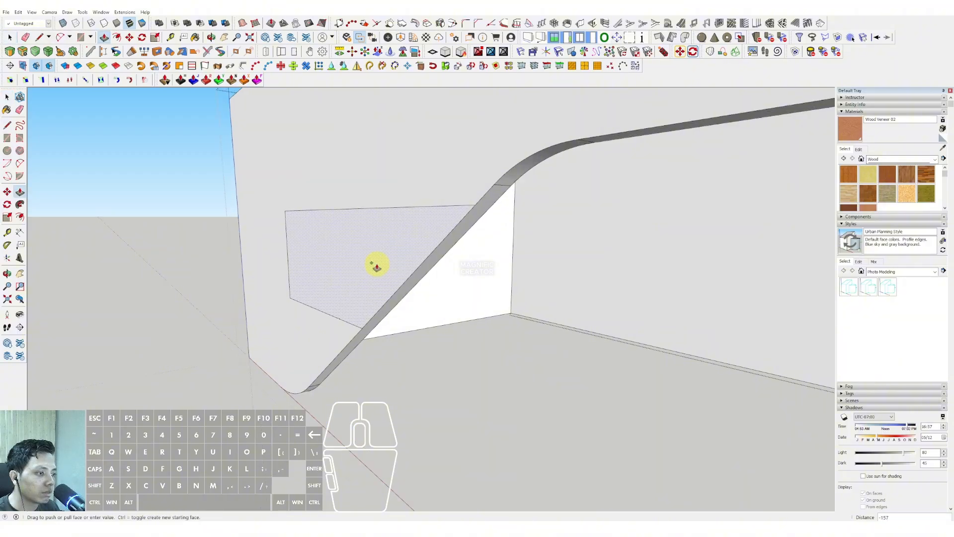
pyautogui.doubleClick(377, 267)
pyautogui.press('space')
pyautogui.click(218, 247)
# Paint the white outer band with the orange-yellow Color D05 from the Colors collection.
pyautogui.moveTo(256, 249); pyautogui.dragTo(475, 228, button='middle')
pyautogui.scroll(-4, 469, 240)
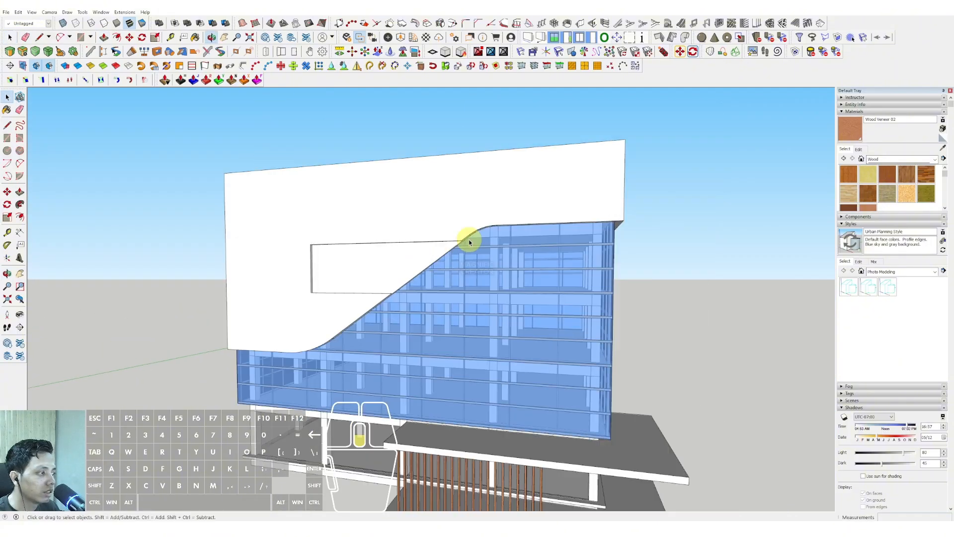
pyautogui.click(934, 159)
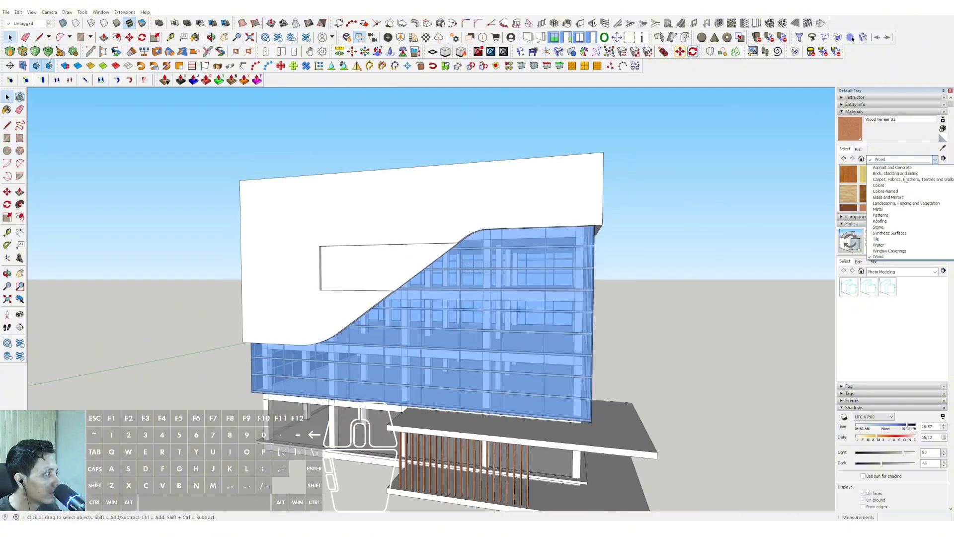
pyautogui.click(878, 209)
pyautogui.click(934, 160)
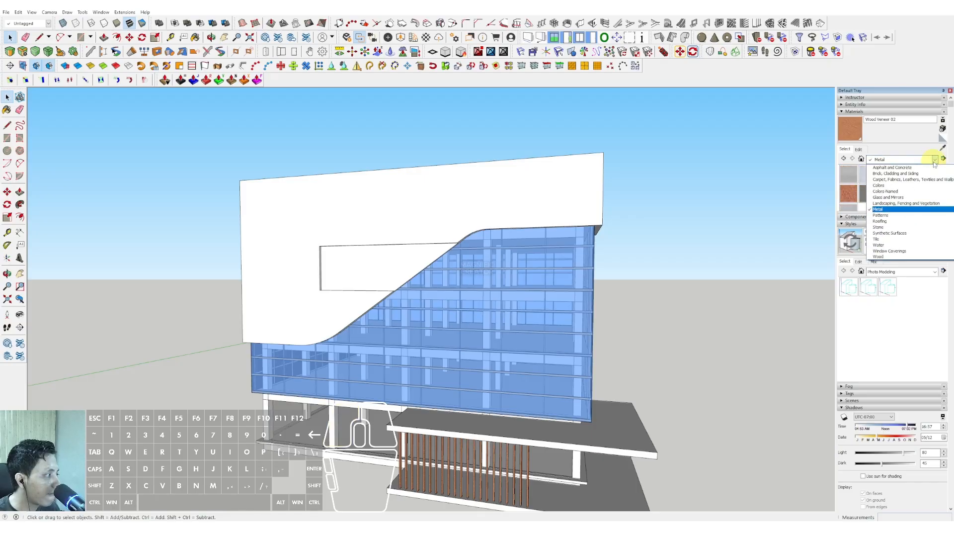
pyautogui.click(889, 186)
pyautogui.scroll(-4, 887, 190)
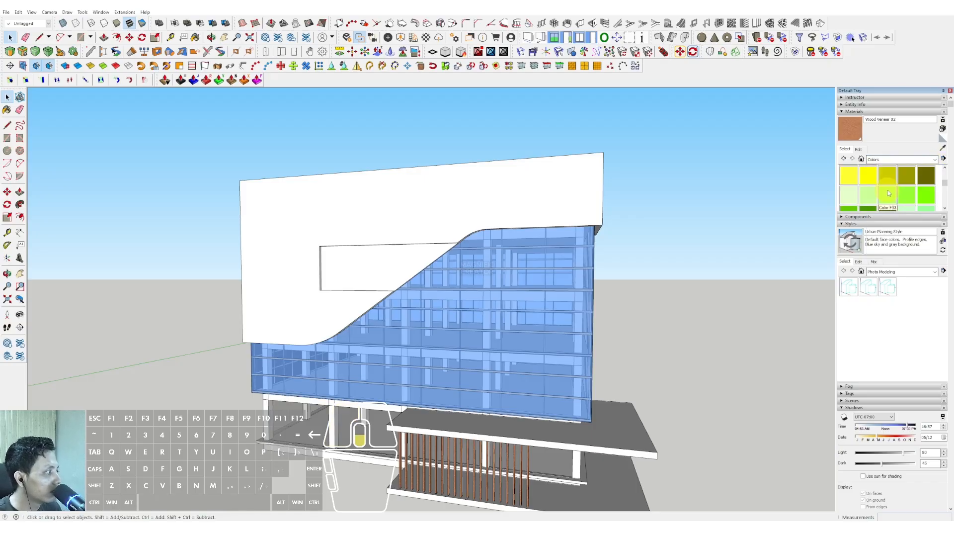
pyautogui.scroll(2, 889, 180)
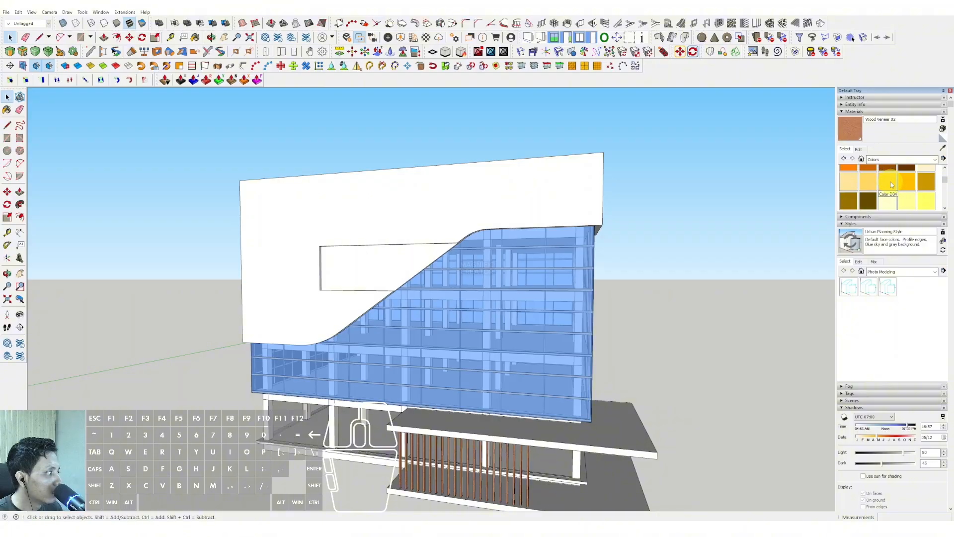
pyautogui.click(891, 182)
pyautogui.click(447, 211)
pyautogui.moveTo(447, 211); pyautogui.dragTo(950, 146, button='middle')
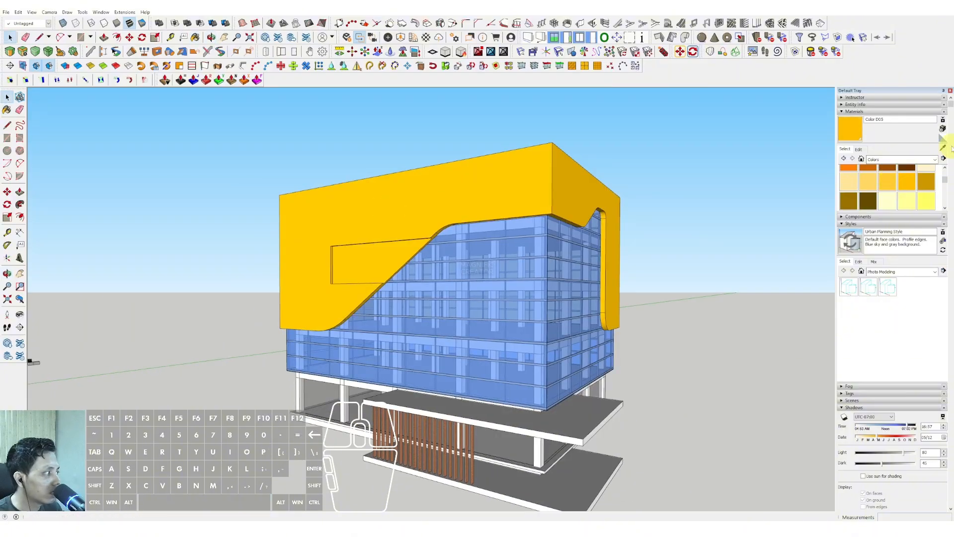
# Paint the band's recessed face with the dark grey Color M07 inside the group, and close the group.
pyautogui.click(935, 159)
pyautogui.click(878, 186)
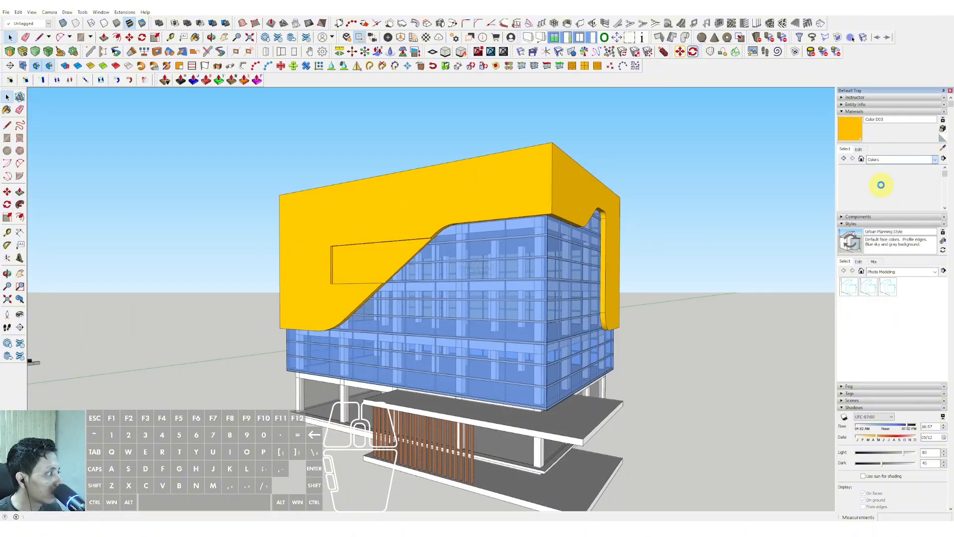
pyautogui.scroll(-3, 893, 189)
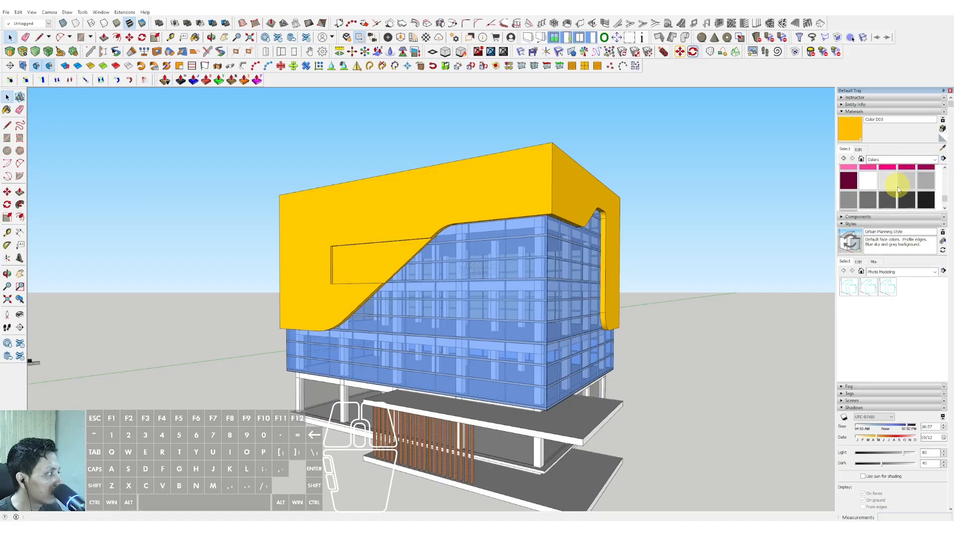
pyautogui.click(906, 199)
pyautogui.scroll(2, 381, 232)
pyautogui.press('space')
pyautogui.tripleClick(376, 254)
pyautogui.click(370, 266)
pyautogui.press('b')
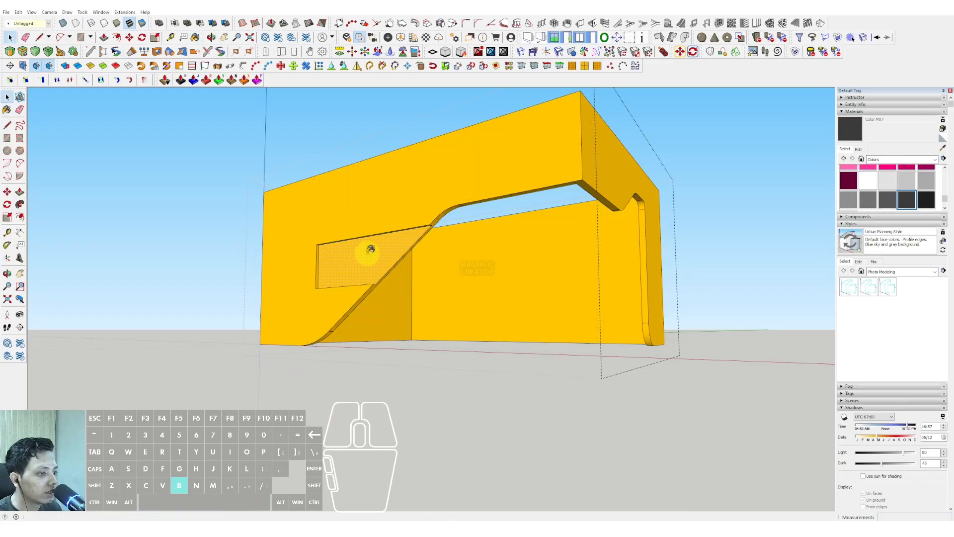
pyautogui.click(368, 252)
pyautogui.press('space')
pyautogui.scroll(-3, 366, 252)
pyautogui.click(676, 166)
# Draw a vertical line up the band's front outer corner, from its lower end to well above the roof.
pyautogui.moveTo(462, 206); pyautogui.dragTo(453, 270, button='middle')
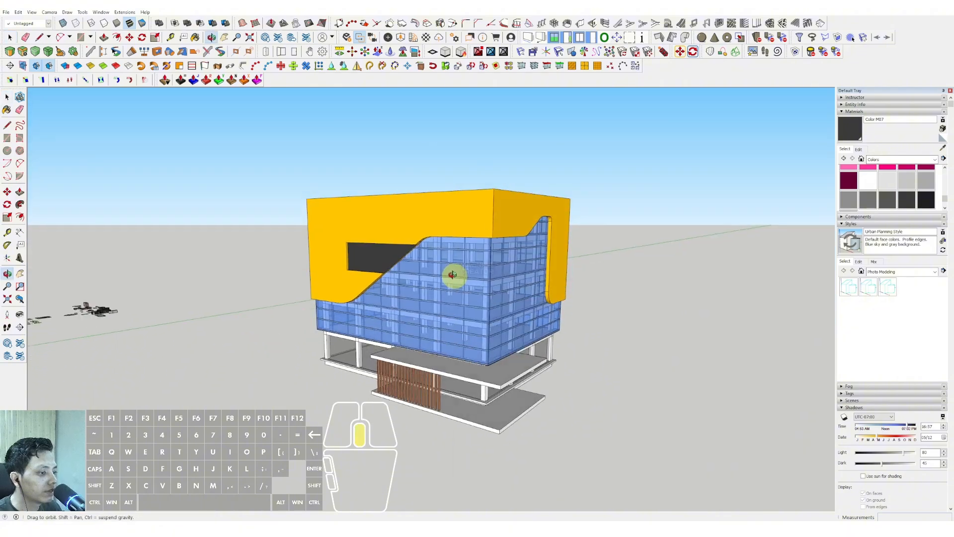
pyautogui.moveTo(481, 239); pyautogui.dragTo(377, 258, button='middle')
pyautogui.scroll(3, 336, 276)
pyautogui.scroll(2, 318, 288)
pyautogui.press('d')
pyautogui.click(282, 315)
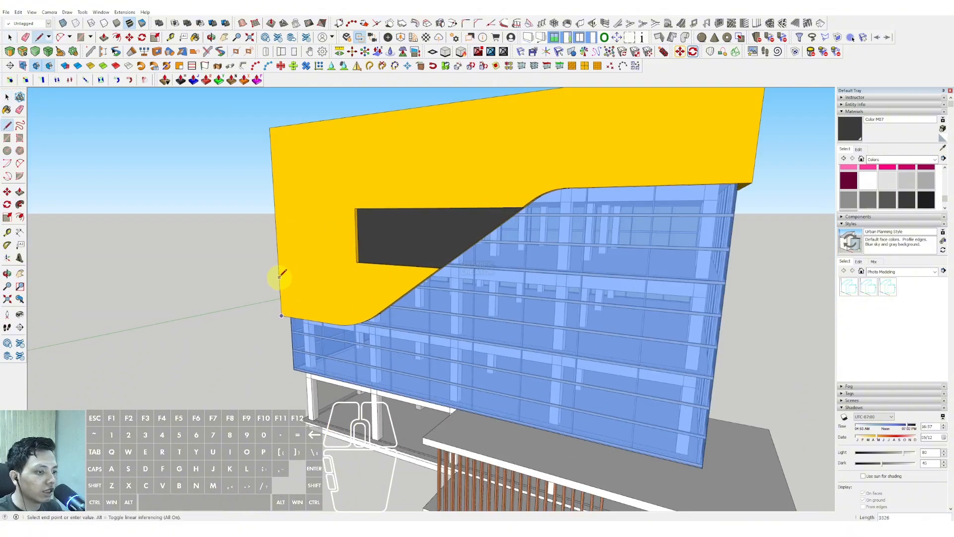
pyautogui.scroll(-4, 279, 275)
pyautogui.keyDown('shift'); pyautogui.click(276, 146); pyautogui.keyUp('shift')
pyautogui.press('space')
pyautogui.scroll(3, 285, 183)
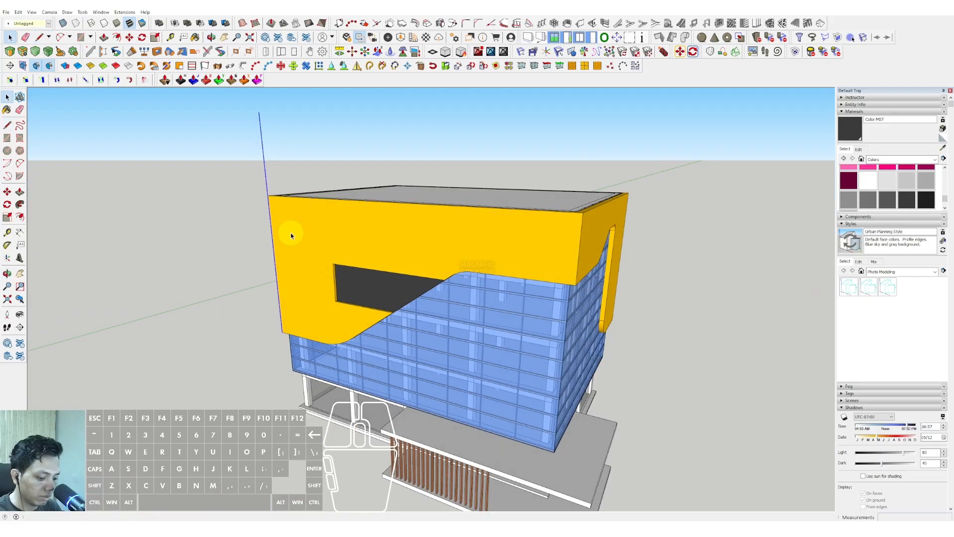
# Copy the vertical line to the front face's opposite corner and divide the distance into 9 equal spaces.
pyautogui.scroll(-2, 277, 199)
pyautogui.press('shift')
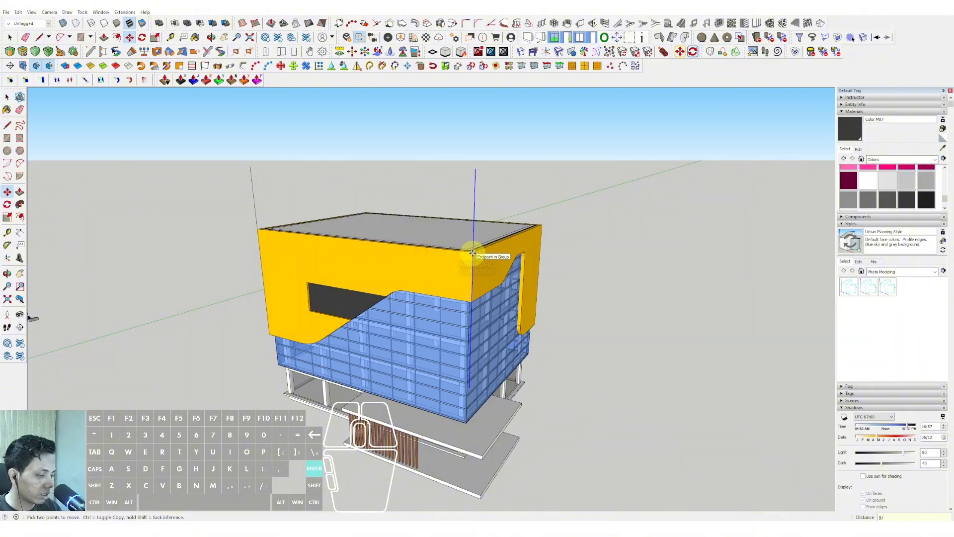
pyautogui.press('Return')
pyautogui.press('space')
pyautogui.moveTo(472, 253); pyautogui.dragTo(439, 277, button='middle')
# Draw a vertical line at the side face's far corner and copy it to the shared front corner for even spacing.
pyautogui.scroll(1, 450, 272)
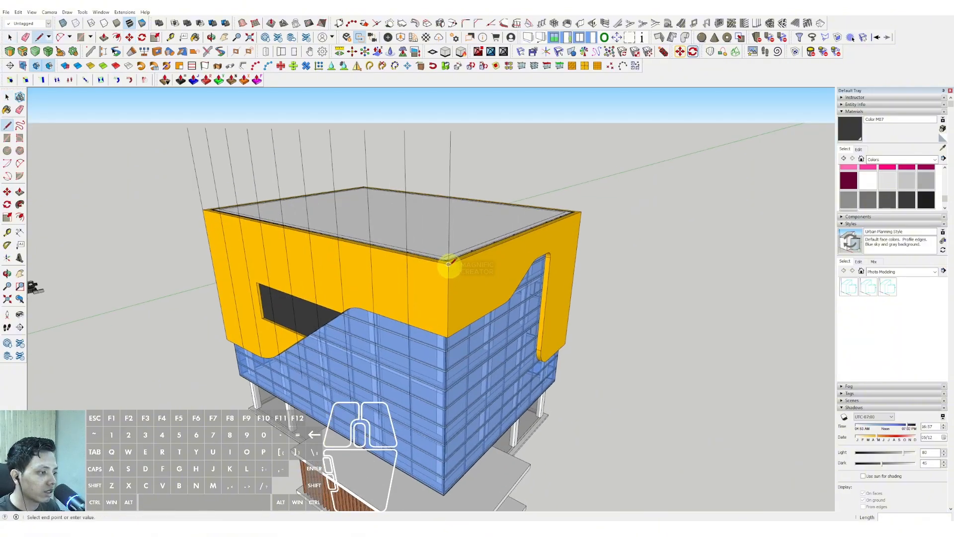
pyautogui.press('space')
pyautogui.scroll(-3, 601, 196)
pyautogui.click(582, 215)
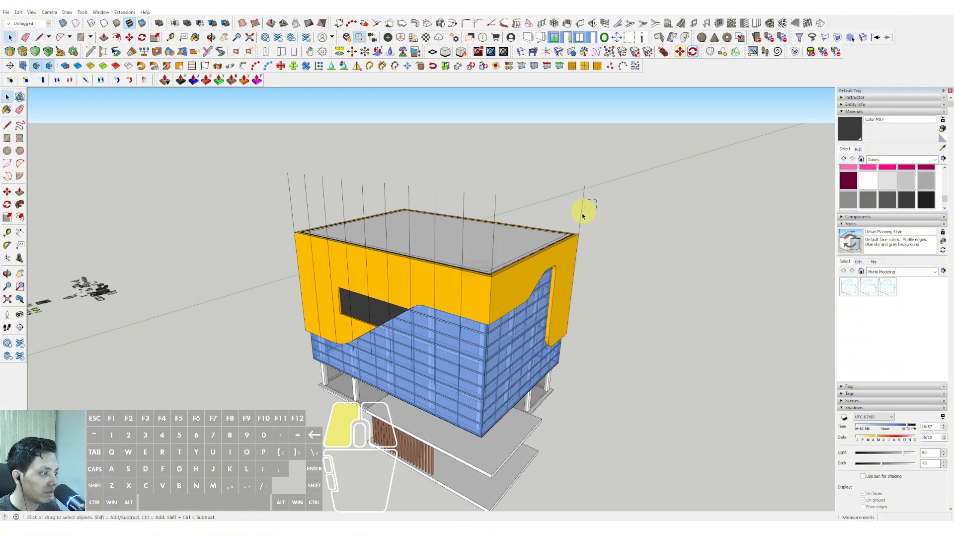
pyautogui.scroll(2, 576, 238)
pyautogui.press('m')
pyautogui.click(585, 234)
pyautogui.press('ctrl')
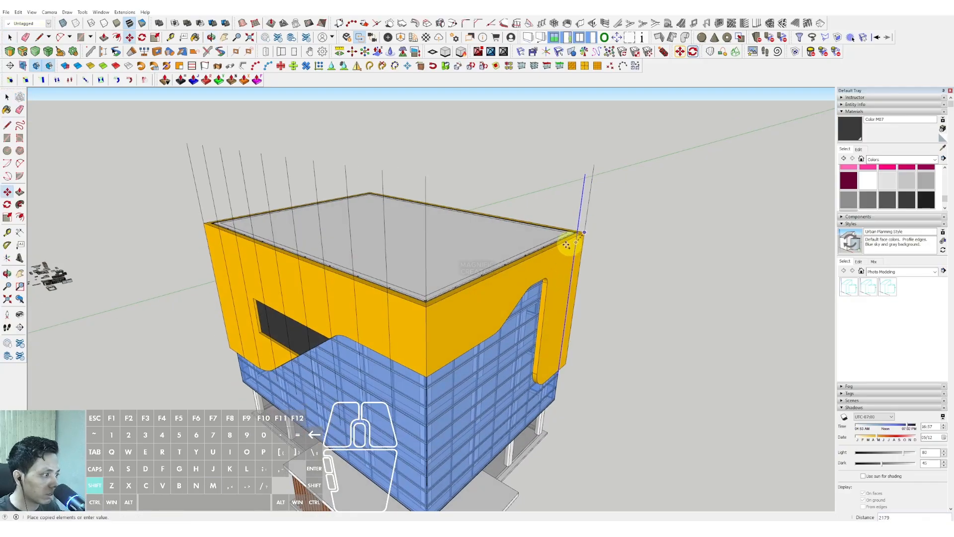
pyautogui.click(424, 306)
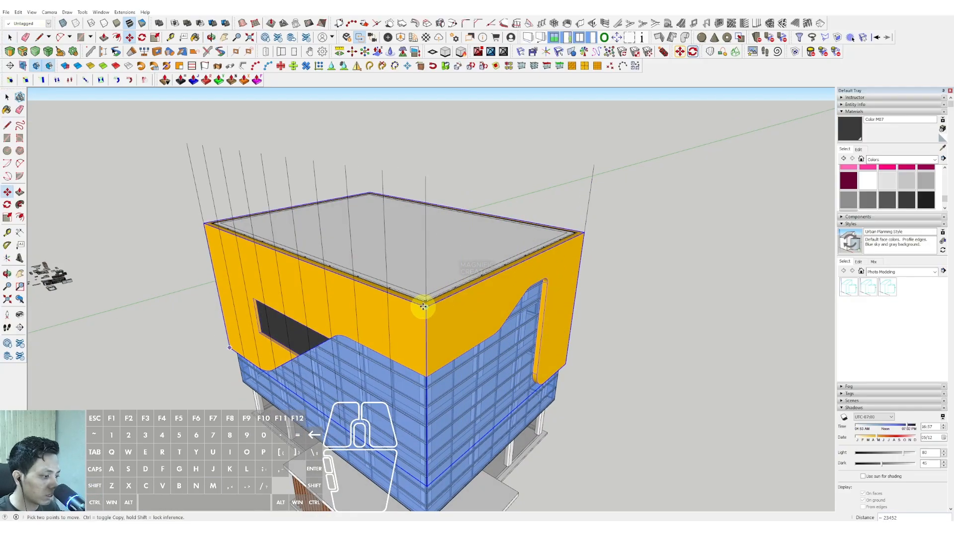
# Cut all the vertical lines and paste them in place inside the band group to split its faces.
pyautogui.press('space')
pyautogui.moveTo(422, 306); pyautogui.dragTo(597, 196, button='middle')
pyautogui.moveTo(196, 228); pyautogui.dragTo(195, 229)
pyautogui.hotkey('ctrl', 'x')
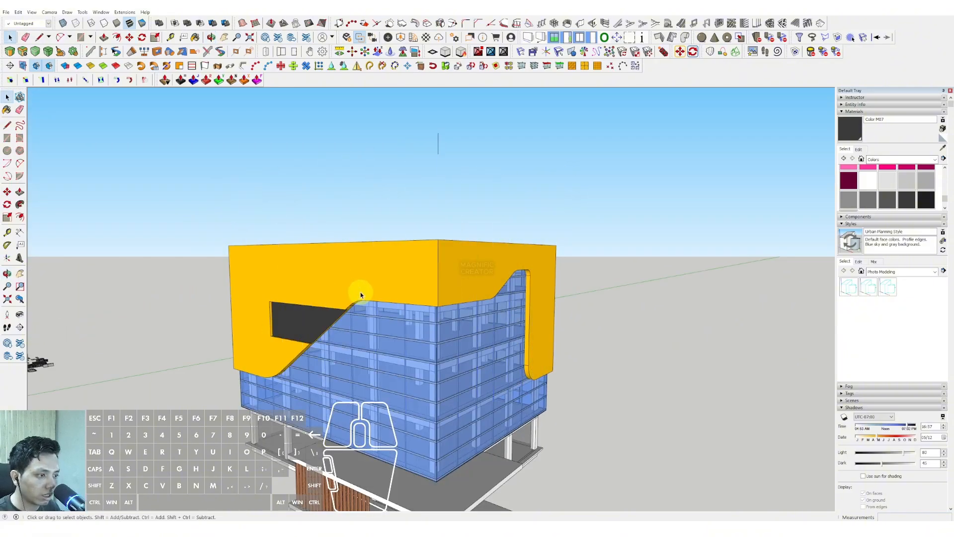
pyautogui.doubleClick(367, 252)
pyautogui.tripleClick(367, 251)
pyautogui.hotkey('shift', 'r')
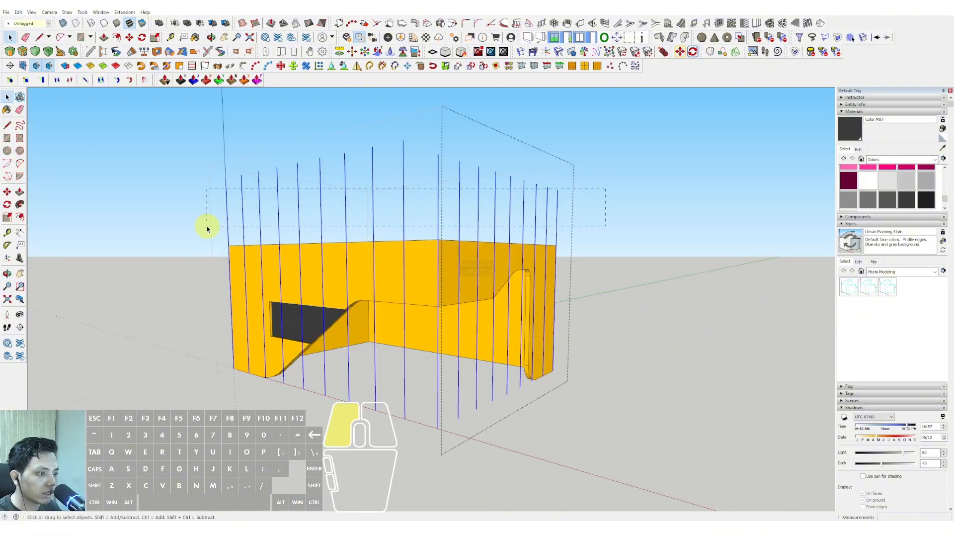
# Delete the line ends overhanging above and below the band's faces, and close the band group.
pyautogui.click(207, 229)
pyautogui.moveTo(411, 301); pyautogui.dragTo(488, 438, button='middle')
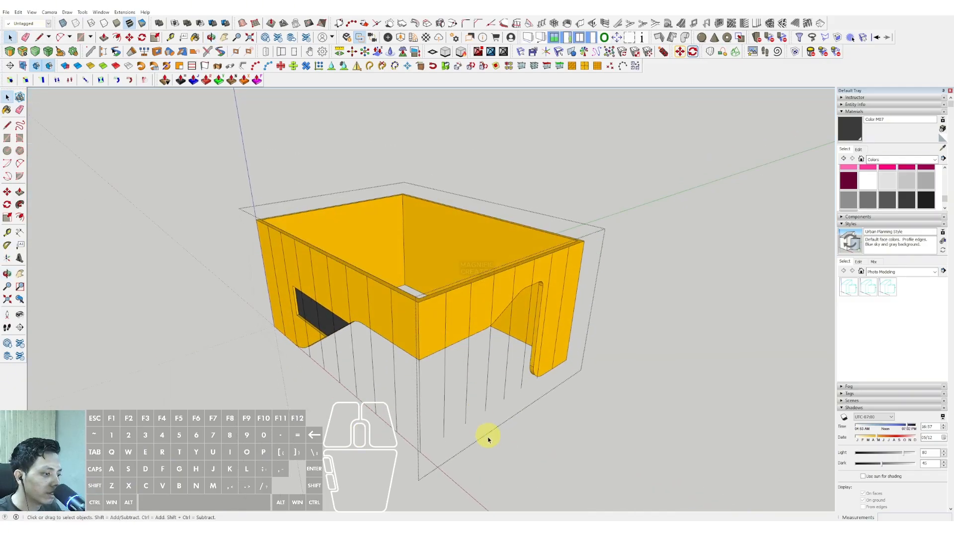
pyautogui.moveTo(488, 439); pyautogui.dragTo(311, 362)
pyautogui.press('e')
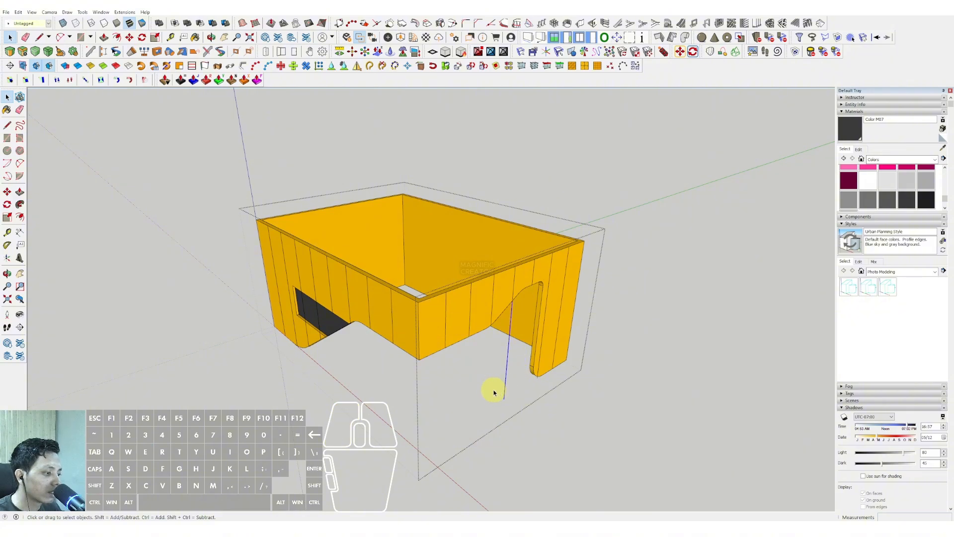
pyautogui.press('e')
pyautogui.scroll(-1, 431, 314)
pyautogui.moveTo(431, 314); pyautogui.dragTo(467, 271, button='middle')
pyautogui.click(649, 254)
pyautogui.scroll(-1, 377, 270)
pyautogui.moveTo(377, 270)
pyautogui.mouseDown(button='middle')
pyautogui.moveTo(430, 220)
pyautogui.moveTo(347, 276)
pyautogui.moveTo(282, 283)
pyautogui.moveTo(373, 361)
pyautogui.moveTo(391, 291)
pyautogui.moveTo(424, 260)
pyautogui.moveTo(398, 298)
pyautogui.moveTo(461, 294)
pyautogui.moveTo(454, 341)
pyautogui.moveTo(398, 340)
pyautogui.moveTo(425, 258)
pyautogui.moveTo(504, 245)
pyautogui.moveTo(398, 321)
pyautogui.mouseUp(button='middle')
pyautogui.scroll(4, 398, 323)
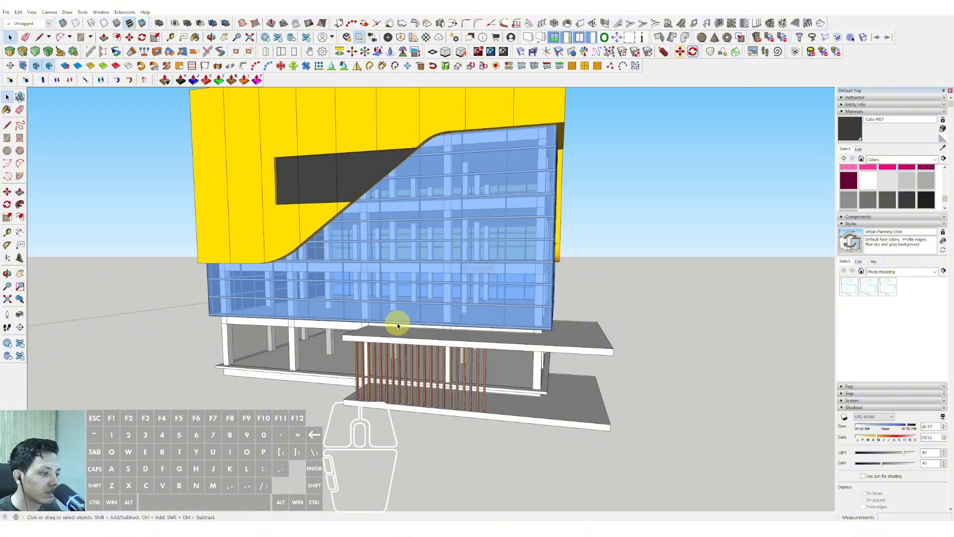
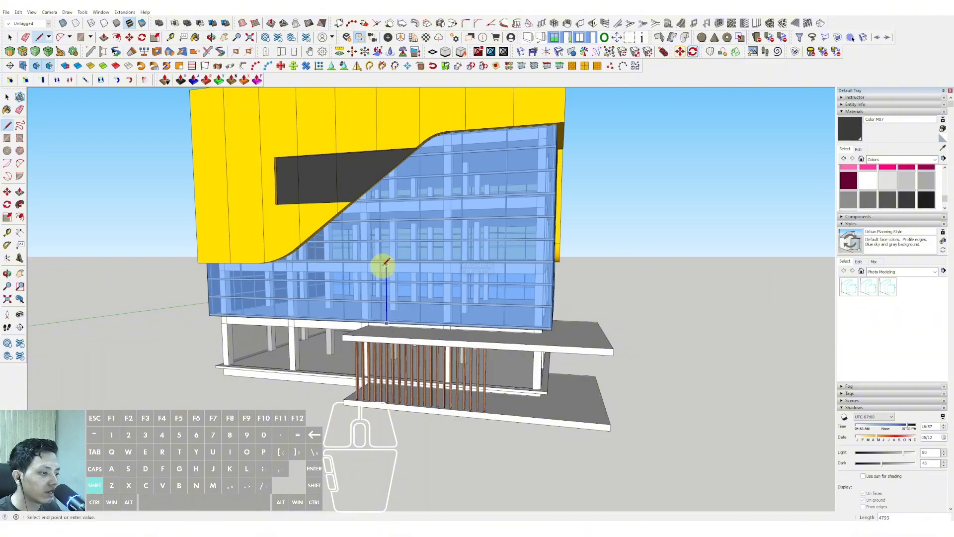
# Try to outline a sloped panel over the front face's lower corner with connected lines.
pyautogui.click(494, 195)
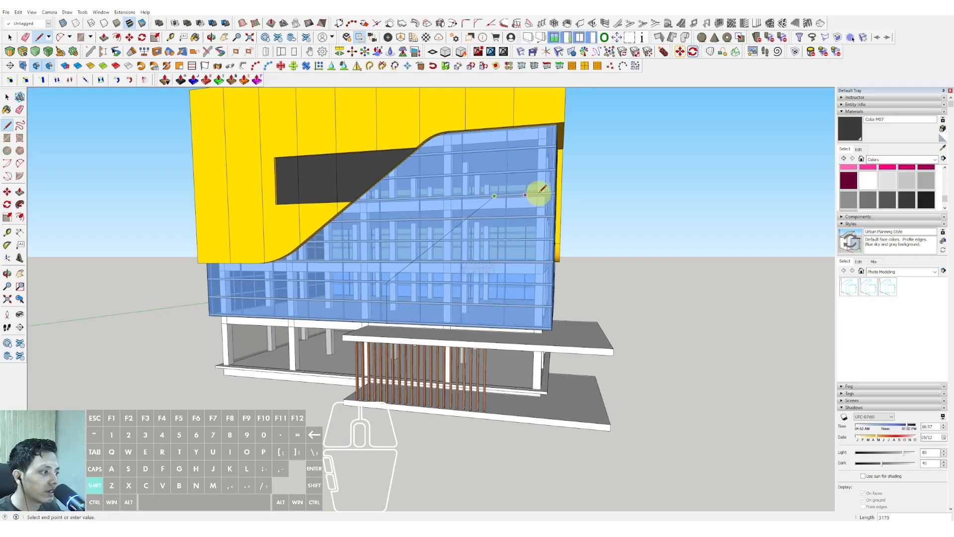
pyautogui.moveTo(537, 192); pyautogui.dragTo(394, 213, button='middle')
pyautogui.scroll(2, 409, 215)
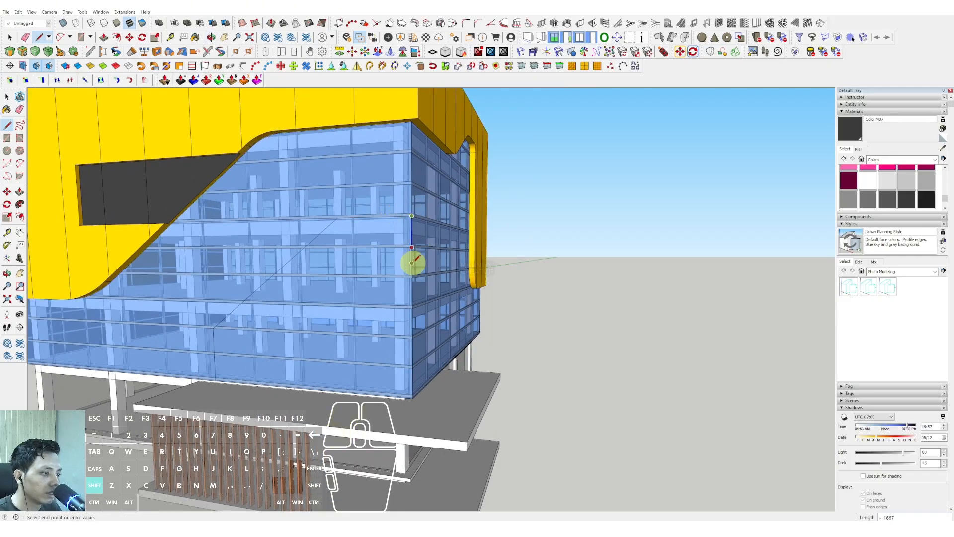
pyautogui.scroll(2, 410, 376)
pyautogui.click(415, 401)
pyautogui.scroll(2, 181, 386)
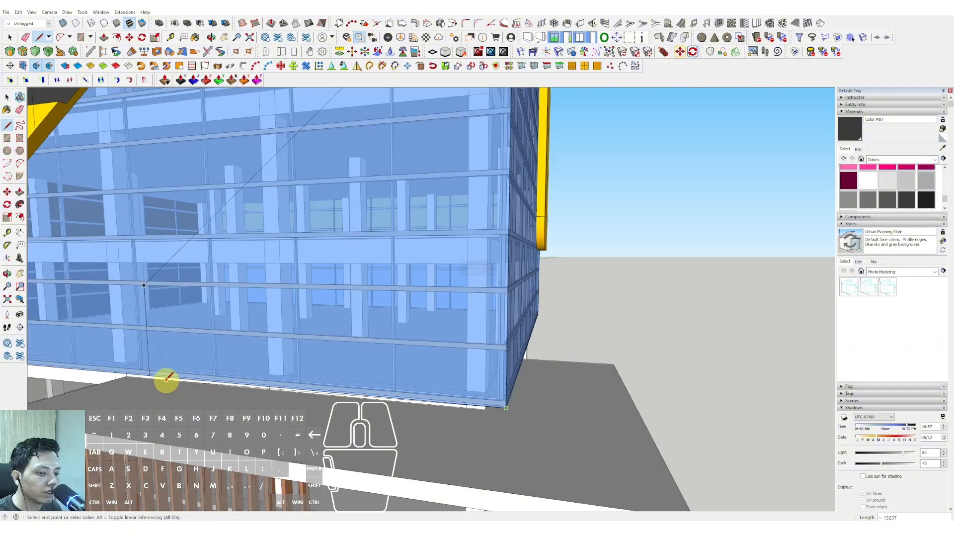
pyautogui.keyDown('shift'); pyautogui.click(151, 376); pyautogui.keyUp('shift')
pyautogui.press('space')
pyautogui.scroll(-2, 188, 345)
pyautogui.scroll(-3, 278, 304)
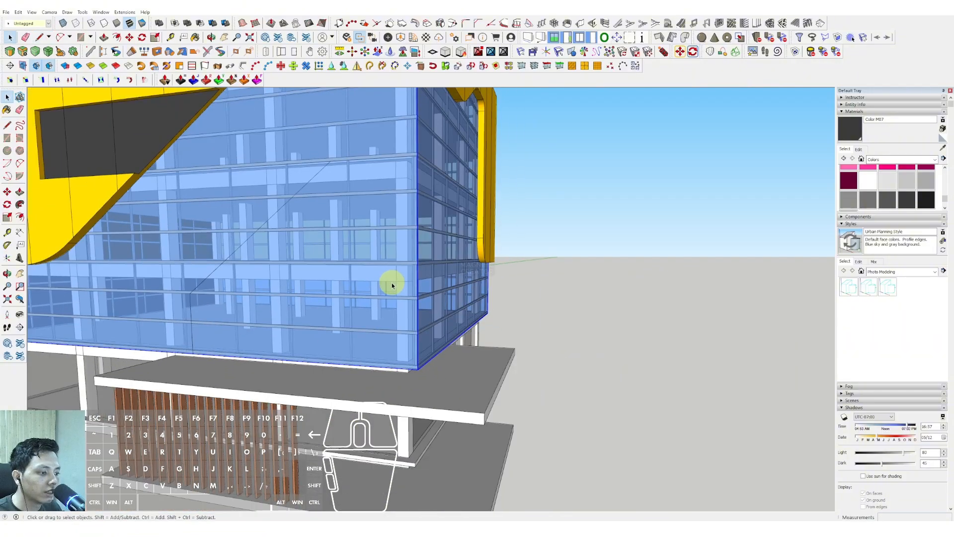
# Try to lower the panel outline with a line from the building's corner edge to the sloping line.
pyautogui.moveTo(392, 281); pyautogui.dragTo(340, 314, button='middle')
pyautogui.click(393, 314)
pyautogui.moveTo(389, 379); pyautogui.dragTo(218, 409, button='middle')
pyautogui.scroll(5, 337, 353)
pyautogui.scroll(-3, 343, 338)
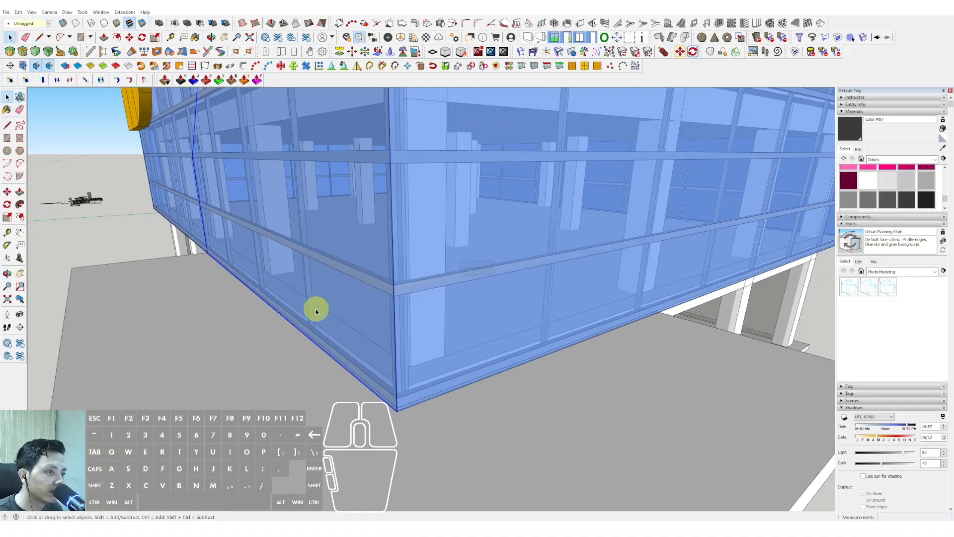
pyautogui.moveTo(314, 309); pyautogui.dragTo(398, 305, button='middle')
pyautogui.press('l')
pyautogui.click(415, 305)
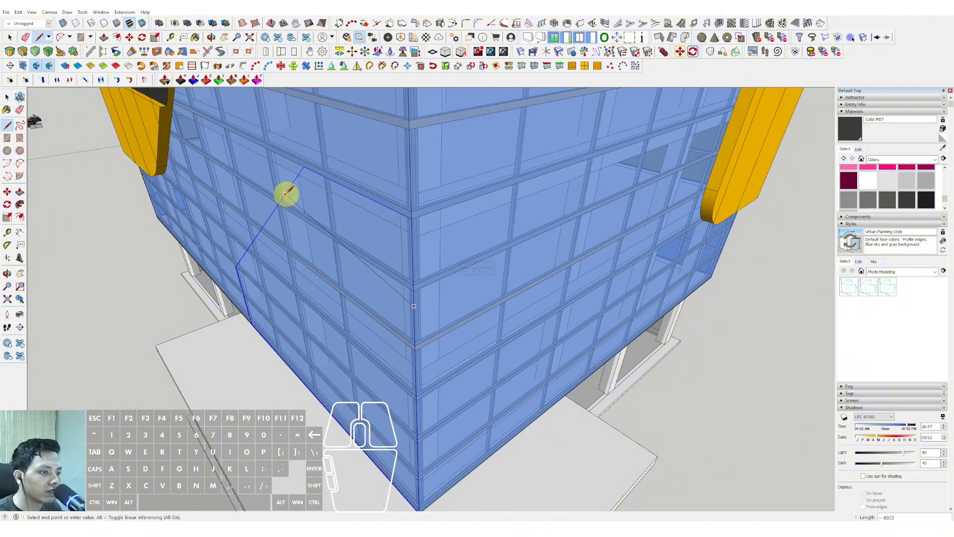
pyautogui.press('space')
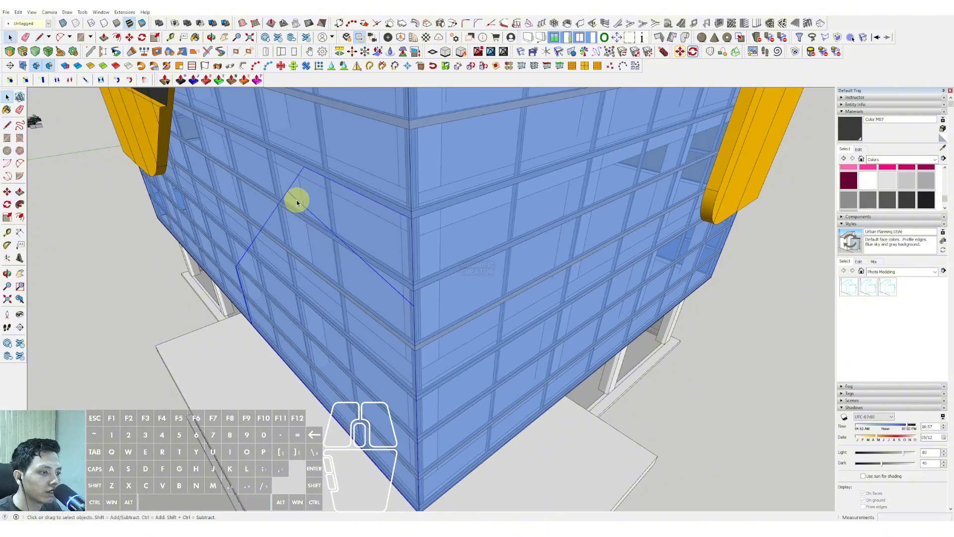
# Draw a rectangle about 3560 by 6730 on the lower part of the glass front face.
pyautogui.click(287, 191)
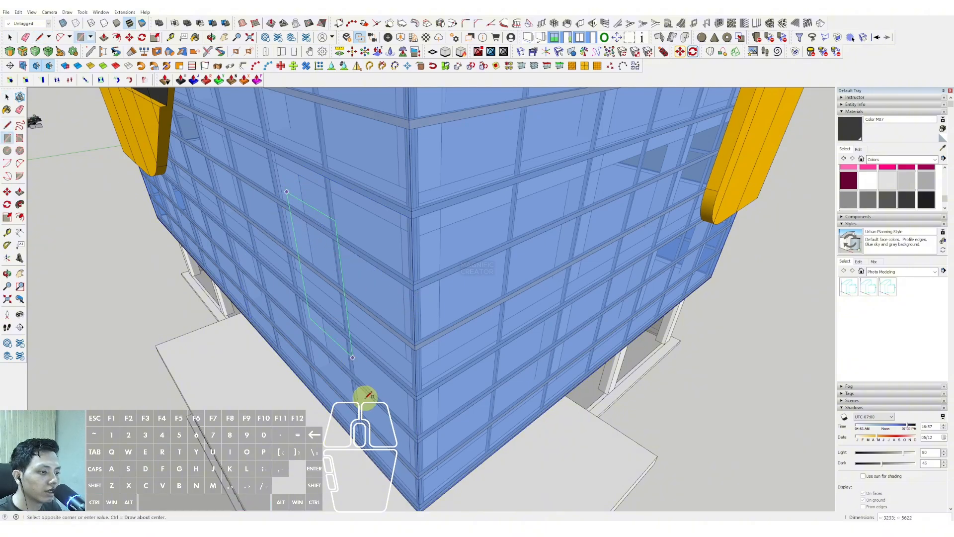
pyautogui.click(384, 428)
pyautogui.moveTo(383, 415); pyautogui.dragTo(453, 367, button='middle')
# Scale the rectangle to fit the front face's lower corner, then extend it upward and away from the corner.
pyautogui.doubleClick(479, 306)
pyautogui.press('s')
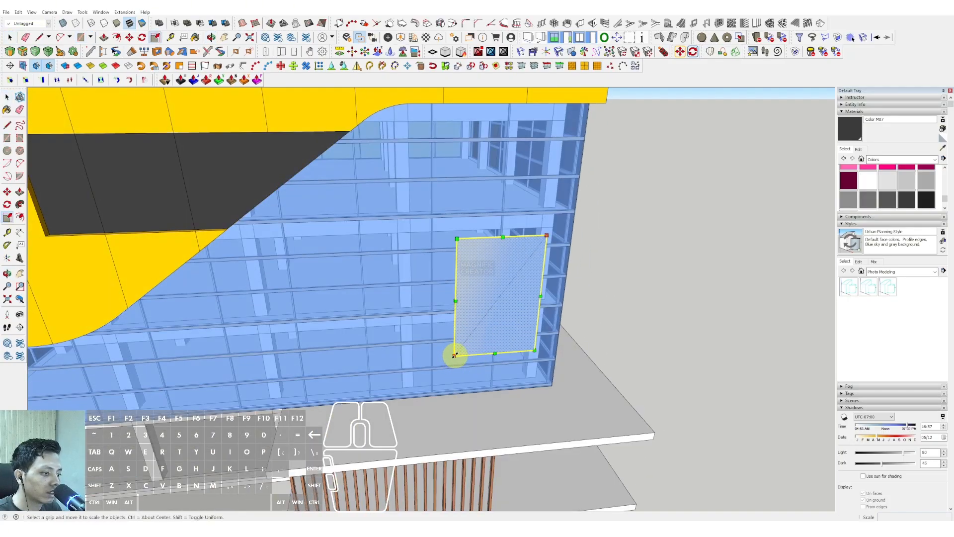
pyautogui.moveTo(454, 356); pyautogui.dragTo(479, 393)
pyautogui.moveTo(432, 323); pyautogui.dragTo(347, 329)
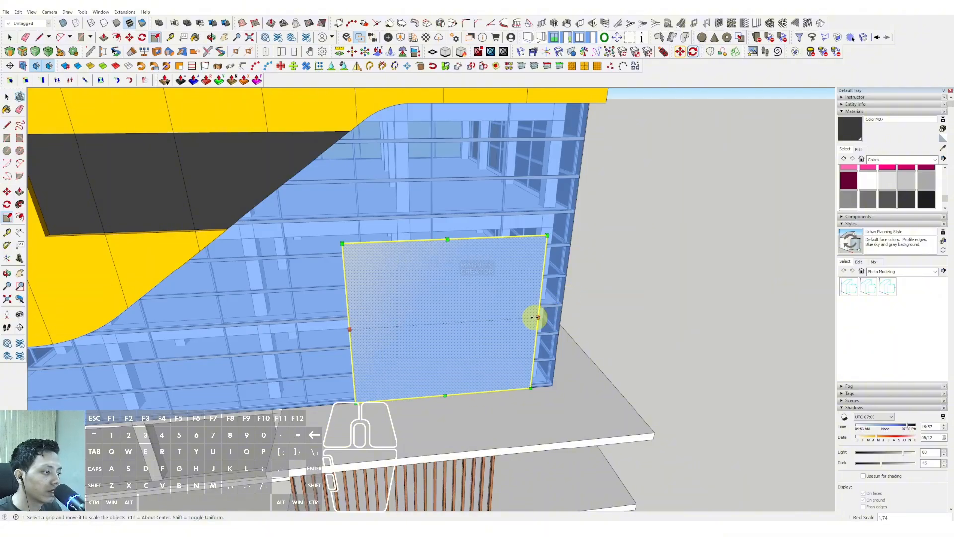
pyautogui.moveTo(544, 318); pyautogui.dragTo(559, 316)
pyautogui.scroll(-3, 477, 240)
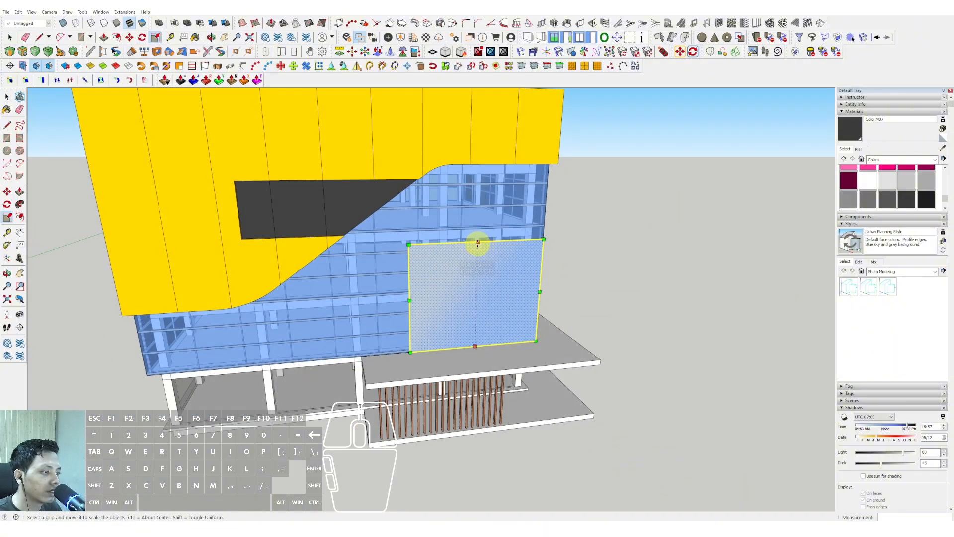
pyautogui.moveTo(478, 238); pyautogui.dragTo(480, 220)
pyautogui.moveTo(409, 289)
pyautogui.mouseDown()
pyautogui.moveTo(383, 288)
pyautogui.moveTo(378, 297)
pyautogui.mouseUp()
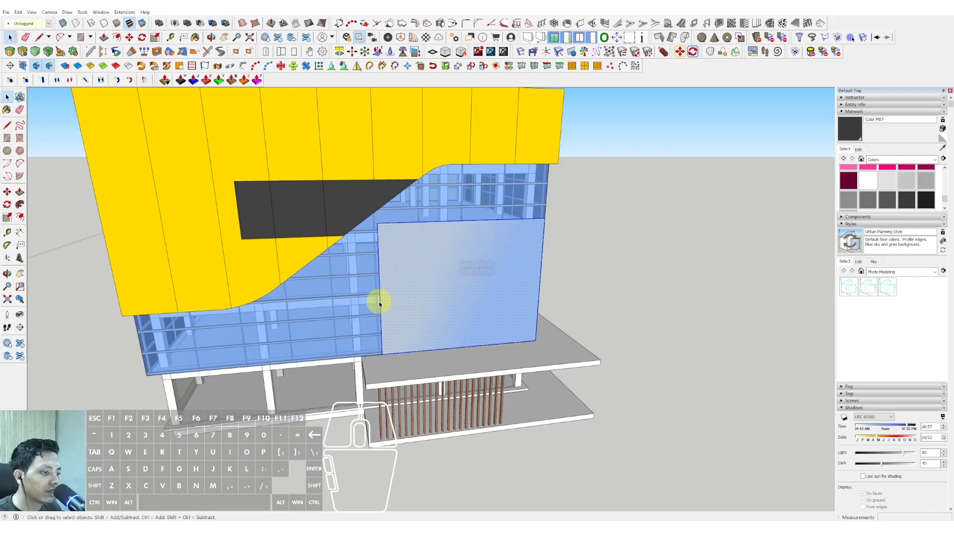
# Draw a diagonal across the rectangle's upper corner away from the building corner and remove the cut-off part.
pyautogui.press('d')
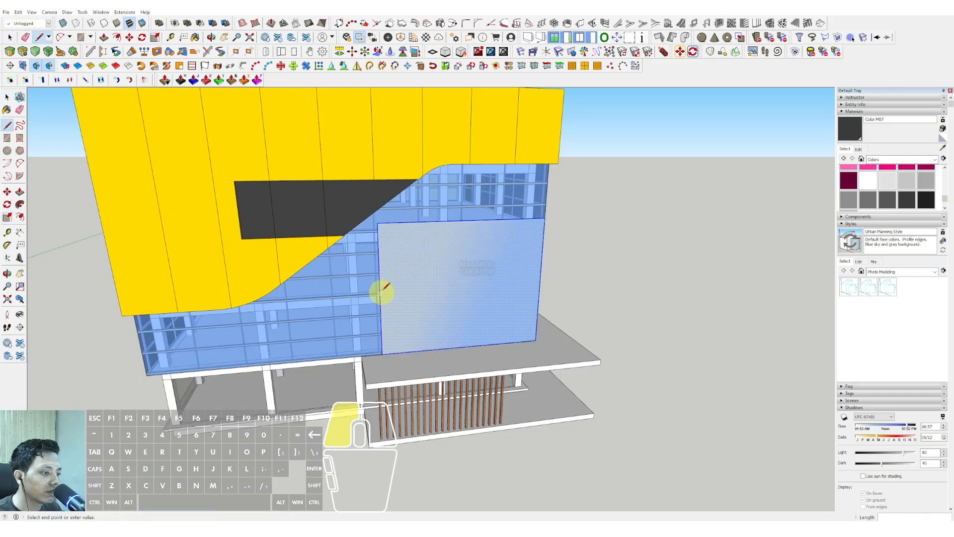
pyautogui.click(464, 220)
pyautogui.press('space')
pyautogui.click(377, 241)
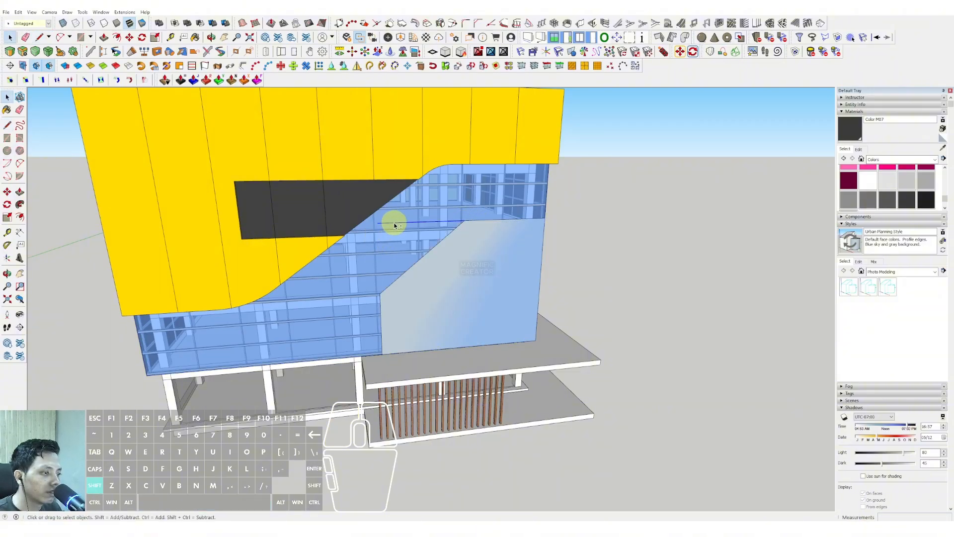
# Round both ends of the panel's diagonal edge with arcs and remove the leftover corners.
pyautogui.scroll(3, 379, 311)
pyautogui.press('a')
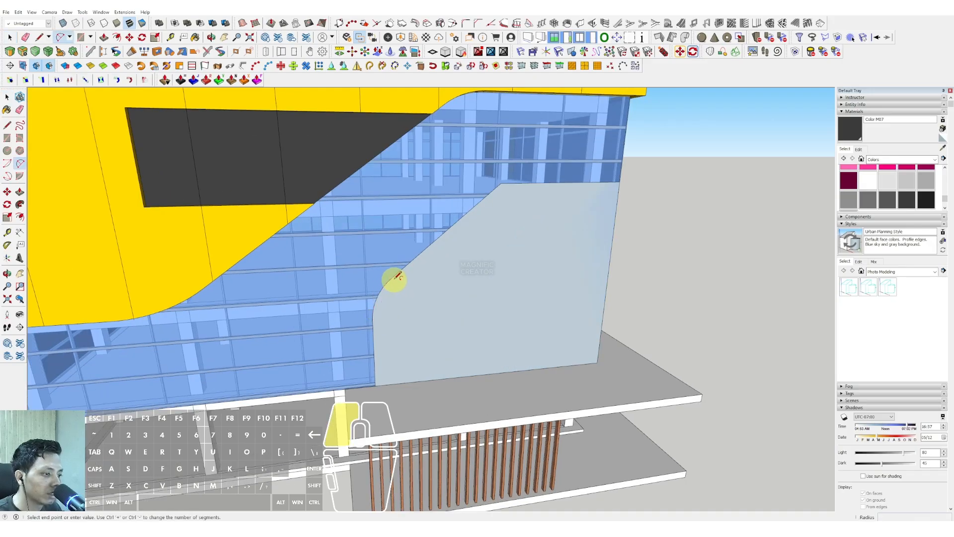
pyautogui.click(482, 201)
pyautogui.doubleClick(526, 183)
pyautogui.press('space')
pyautogui.scroll(-2, 477, 241)
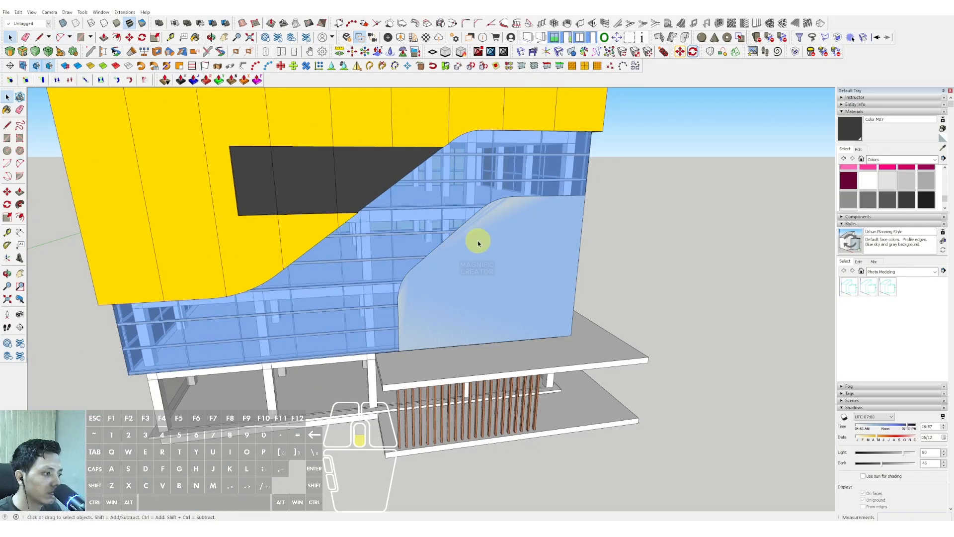
# Extrude the panel out to the yellow band's outer face and group it.
pyautogui.moveTo(478, 242); pyautogui.dragTo(474, 264, button='middle')
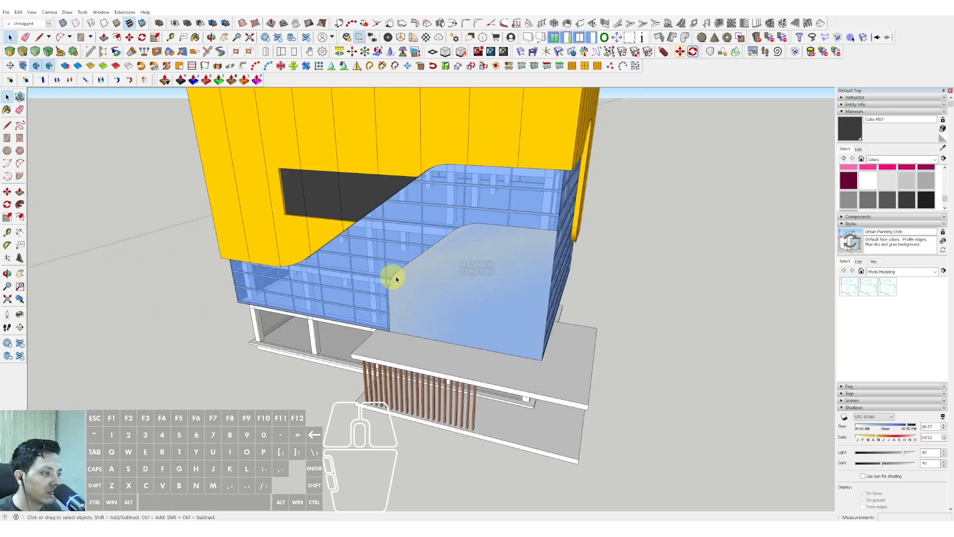
pyautogui.press('p')
pyautogui.click(508, 256)
pyautogui.click(512, 180)
pyautogui.press('space')
pyautogui.click(486, 256)
pyautogui.hotkey('shift', 'g')
# Sample the yellow Color D05 material from the upper band and paint the panel with it.
pyautogui.scroll(-4, 477, 246)
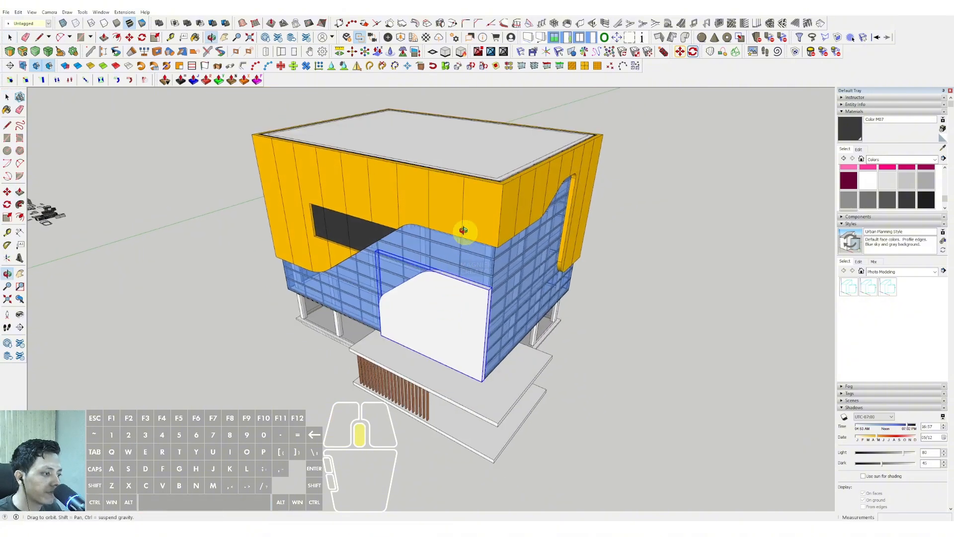
pyautogui.moveTo(464, 230); pyautogui.dragTo(470, 220, button='middle')
pyautogui.click(943, 148)
pyautogui.click(505, 162)
pyautogui.scroll(2, 467, 263)
pyautogui.click(460, 263)
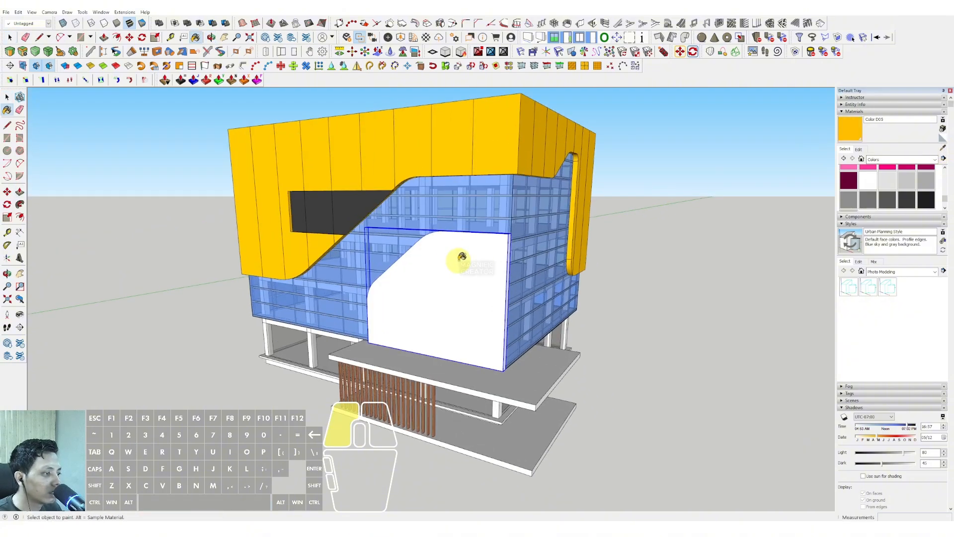
pyautogui.scroll(-3, 457, 270)
# Open the panel group and copy its vertical edge across the face to form four equal columns.
pyautogui.moveTo(457, 271)
pyautogui.mouseDown(button='middle')
pyautogui.moveTo(437, 215)
pyautogui.moveTo(424, 247)
pyautogui.mouseUp(button='middle')
pyautogui.press('space')
pyautogui.scroll(3, 443, 311)
pyautogui.moveTo(443, 311)
pyautogui.mouseDown(button='middle')
pyautogui.moveTo(454, 377)
pyautogui.moveTo(473, 369)
pyautogui.moveTo(478, 393)
pyautogui.mouseUp(button='middle')
pyautogui.doubleClick(478, 364)
pyautogui.press('m')
pyautogui.click(479, 379)
pyautogui.press('ctrl')
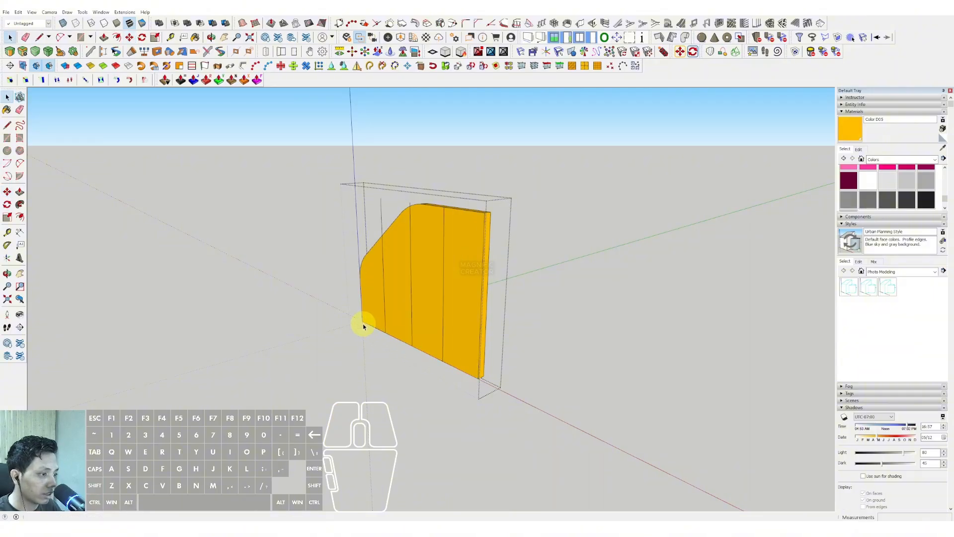
# Delete the vertical line ends projecting above the panel's sloped and rounded edge.
pyautogui.scroll(3, 404, 249)
pyautogui.press('space')
pyautogui.moveTo(380, 171); pyautogui.dragTo(322, 205)
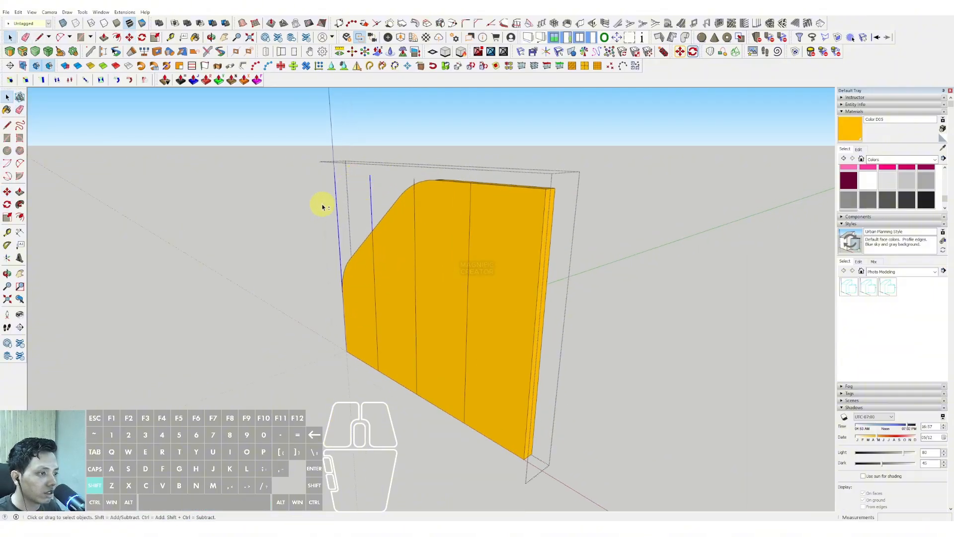
pyautogui.press('e')
pyautogui.click(411, 179)
pyautogui.press('space')
pyautogui.scroll(-3, 413, 211)
# Draw a line along the panel's bottom edge and copy it up to the top, dividing the height into three rows.
pyautogui.press('d')
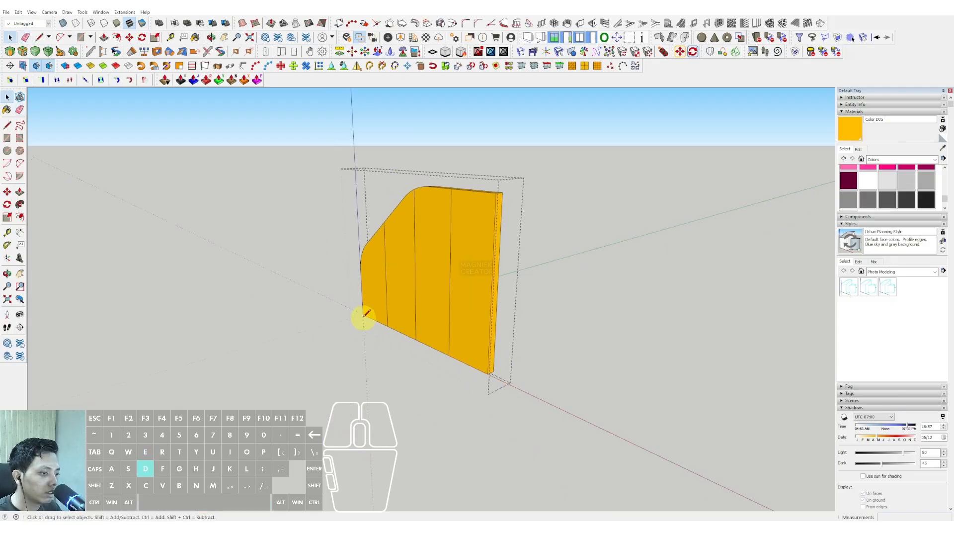
pyautogui.press('space')
pyautogui.keyDown('shift'); pyautogui.click(399, 332); pyautogui.keyUp('shift')
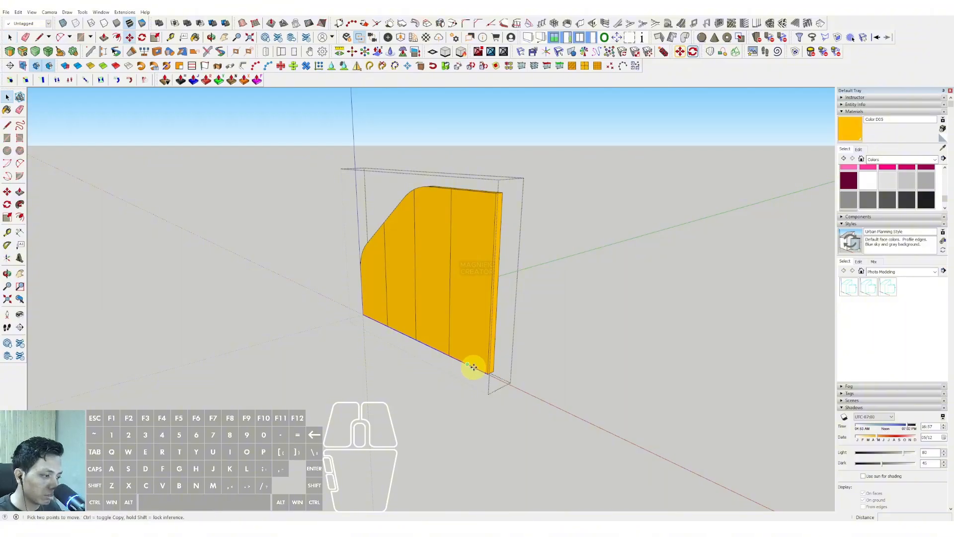
pyautogui.press('ctrl')
pyautogui.click(486, 375)
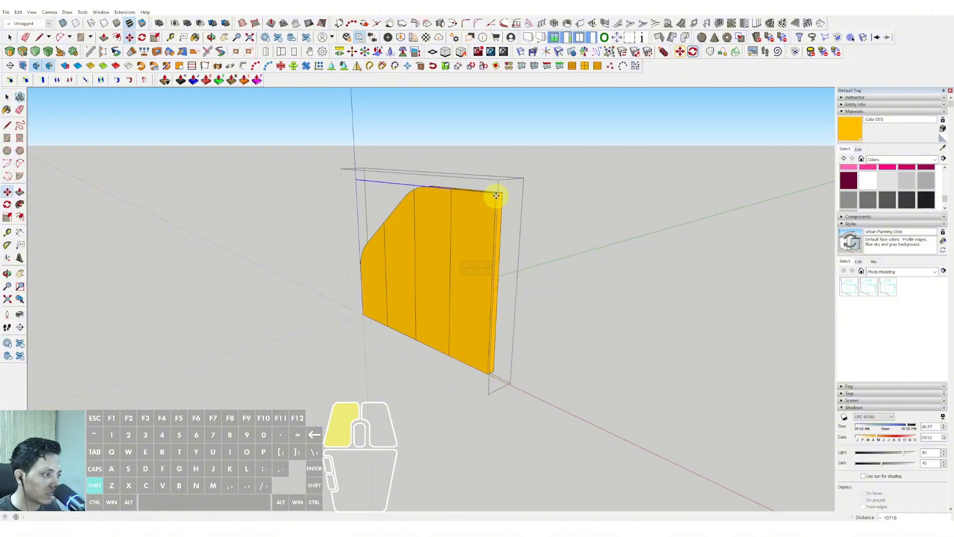
pyautogui.press('Return')
pyautogui.press('space')
# Erase the horizontal line ends left outside the panel and close its group.
pyautogui.press('e')
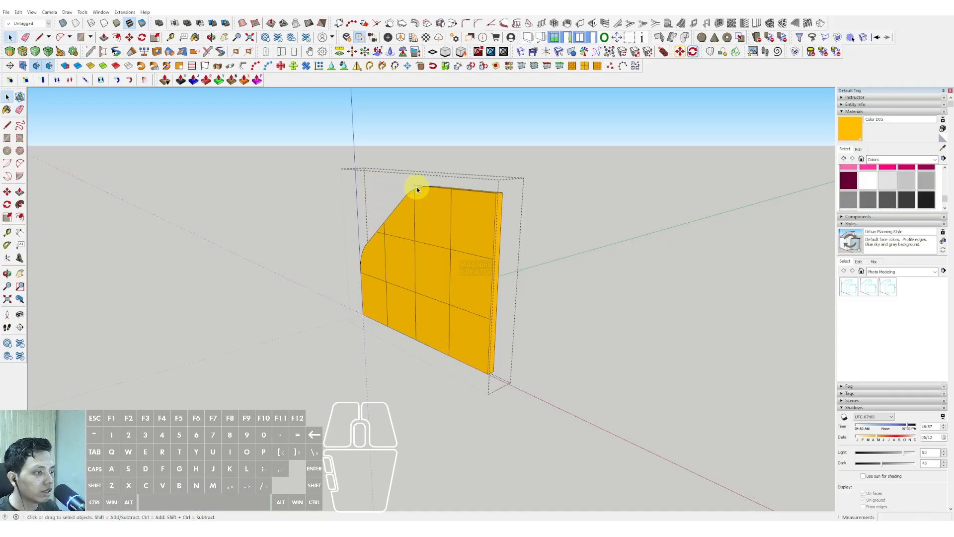
pyautogui.scroll(2, 417, 187)
pyautogui.scroll(-3, 423, 204)
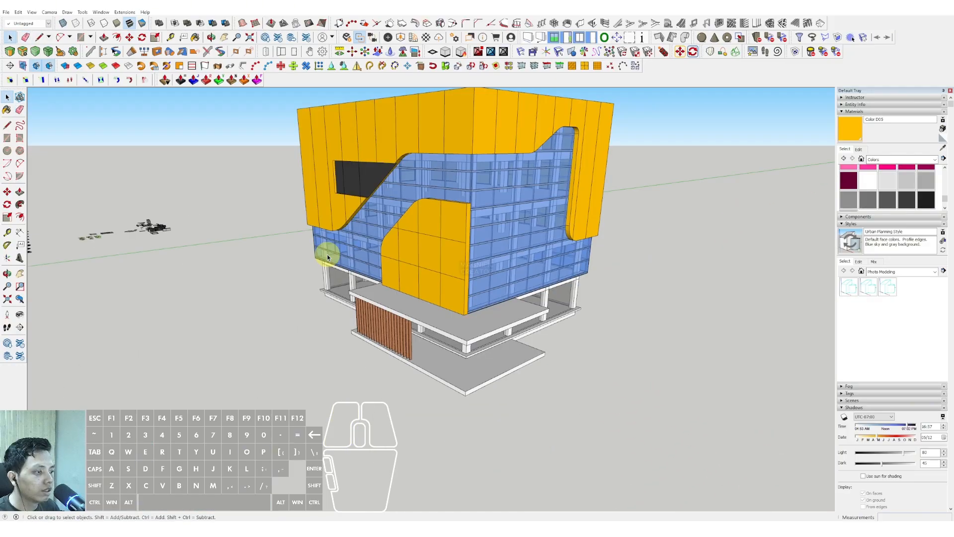
pyautogui.moveTo(324, 251); pyautogui.dragTo(437, 189, button='middle')
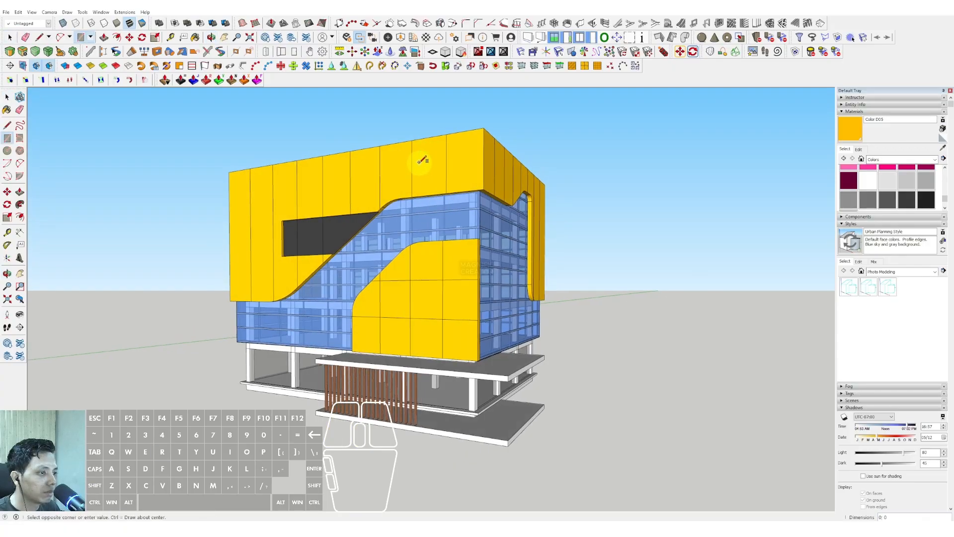
# Inside the band group, draw a full-width horizontal line on the front face and lines from the recess's corners to the far edge.
pyautogui.press('space')
pyautogui.tripleClick(475, 160)
pyautogui.press('d')
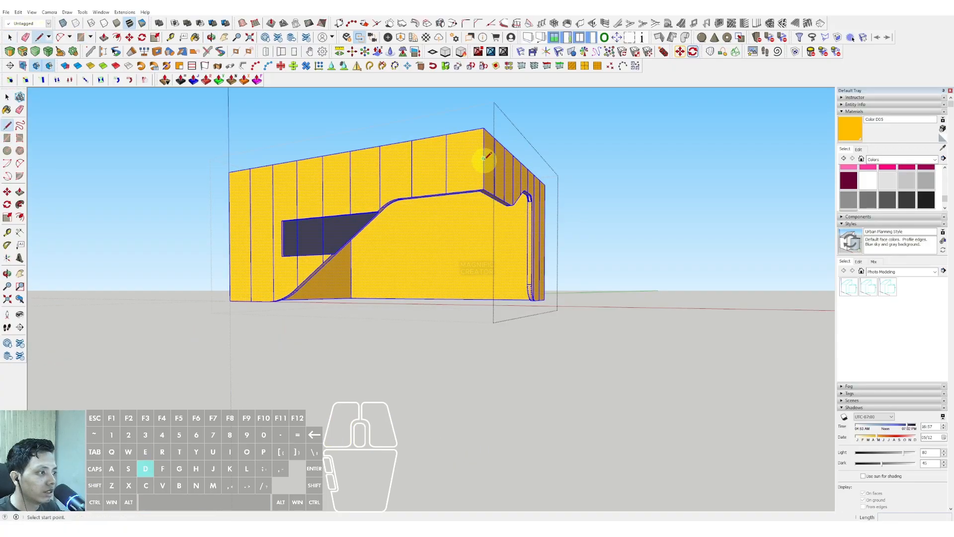
pyautogui.click(234, 192)
pyautogui.click(282, 220)
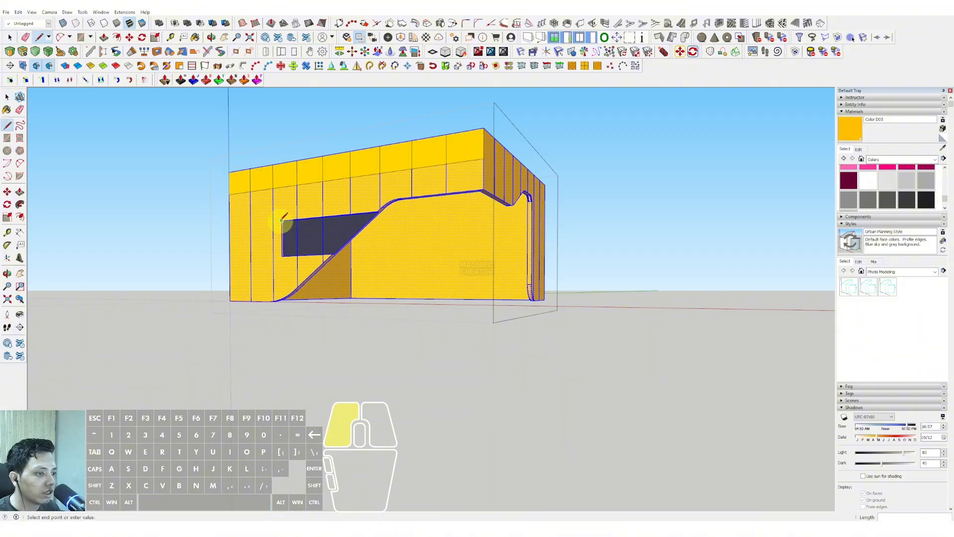
pyautogui.scroll(2, 282, 255)
pyautogui.click(282, 255)
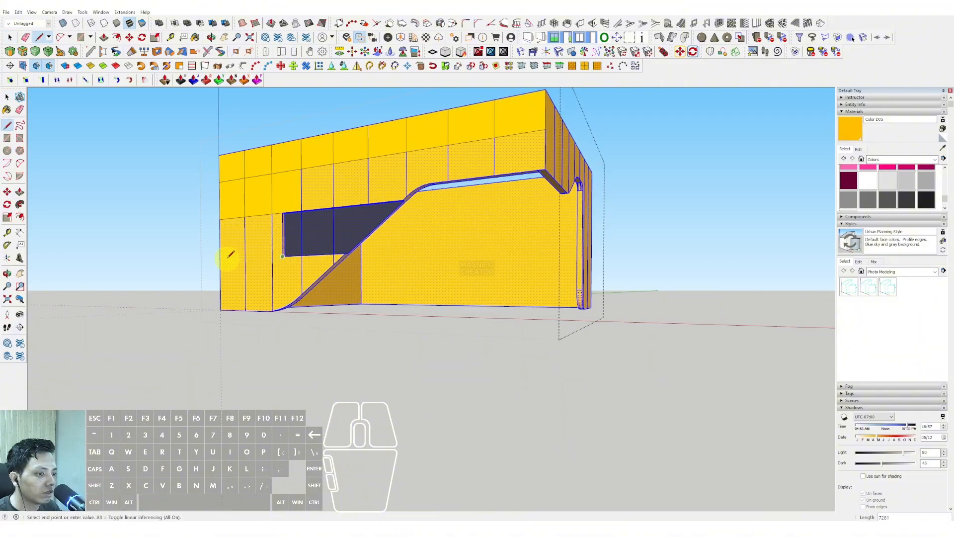
pyautogui.click(220, 259)
pyautogui.press('space')
# Draw a full-width horizontal line on the band's side face and a short one across its narrow vertical leg.
pyautogui.scroll(-3, 283, 272)
pyautogui.moveTo(398, 236); pyautogui.dragTo(318, 215, button='middle')
pyautogui.scroll(1, 318, 215)
pyautogui.press('d')
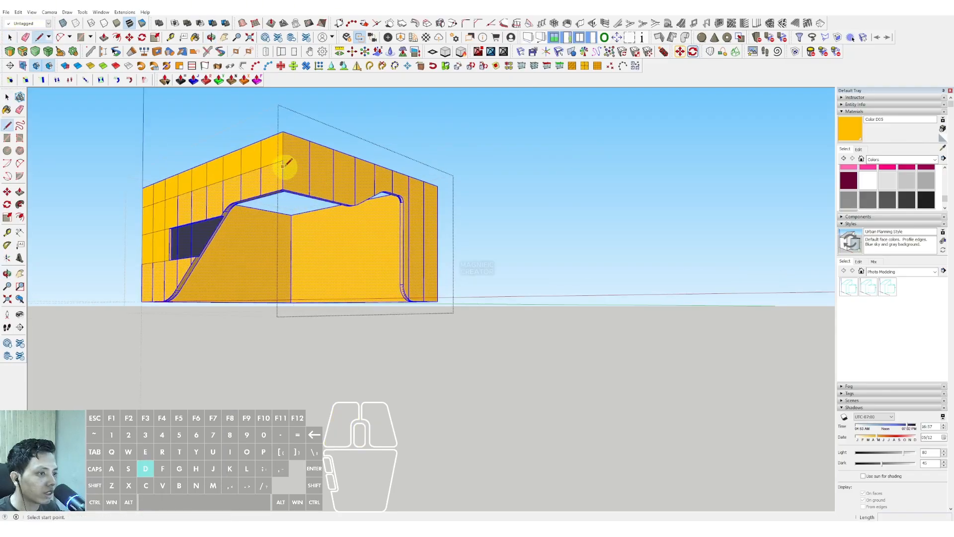
pyautogui.click(282, 160)
pyautogui.keyDown('shift'); pyautogui.click(439, 206); pyautogui.keyUp('shift')
pyautogui.press('space')
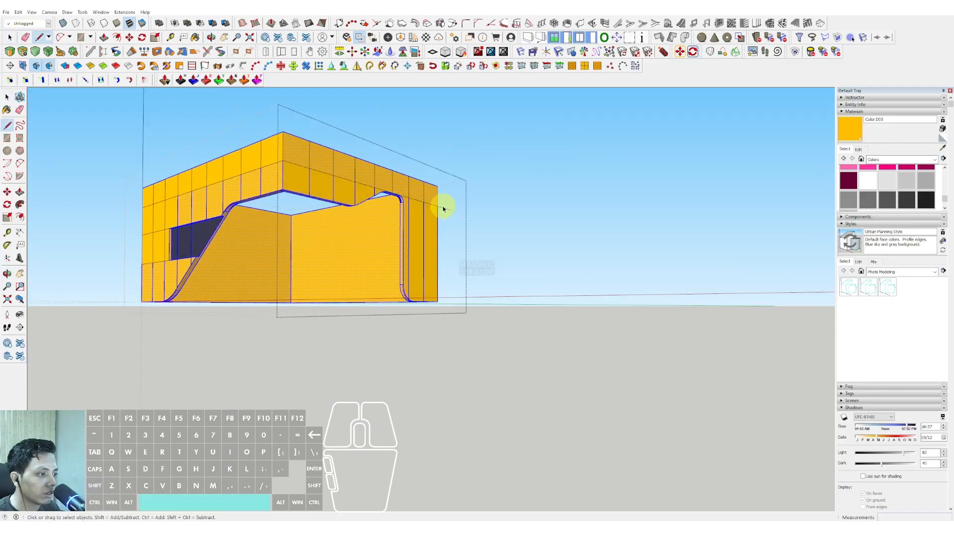
pyautogui.click(442, 213)
pyautogui.press('d')
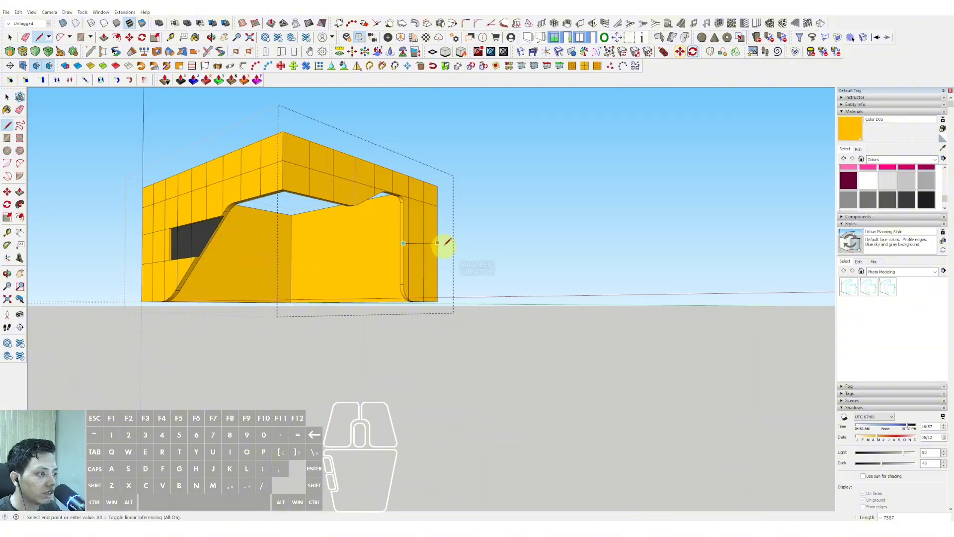
pyautogui.press('e')
pyautogui.click(446, 250)
pyautogui.press('space')
pyautogui.click(528, 176)
# Copy the band's top rim face and paste it in place outside the band group.
pyautogui.scroll(3, 438, 209)
pyautogui.moveTo(392, 184); pyautogui.dragTo(422, 174, button='middle')
pyautogui.moveTo(405, 191)
pyautogui.keyDown('shift'); pyautogui.mouseDown(button='middle')
pyautogui.moveTo(394, 201)
pyautogui.moveTo(436, 308)
pyautogui.mouseUp(button='middle'); pyautogui.keyUp('shift')
pyautogui.scroll(2, 432, 271)
pyautogui.doubleClick(416, 251)
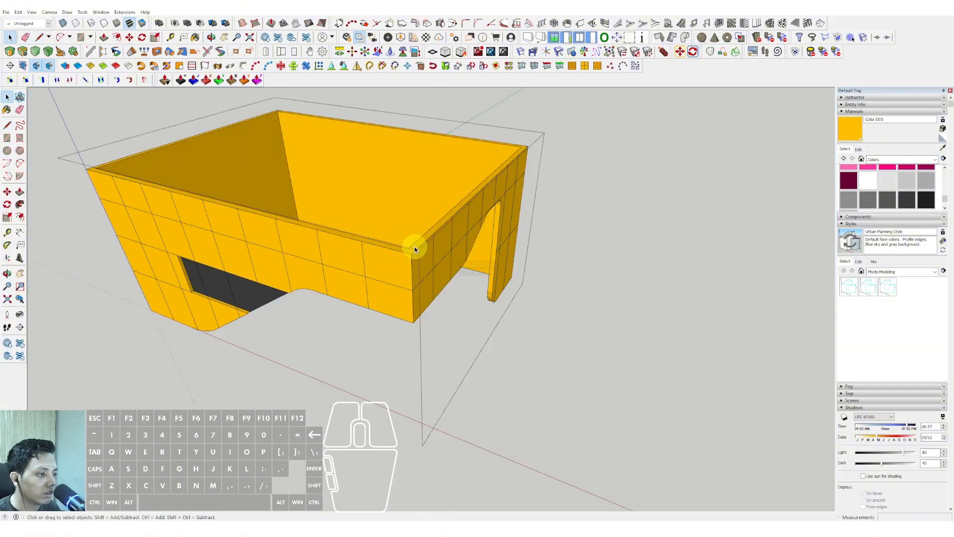
pyautogui.click(419, 242)
pyautogui.click(619, 228)
pyautogui.click(426, 249)
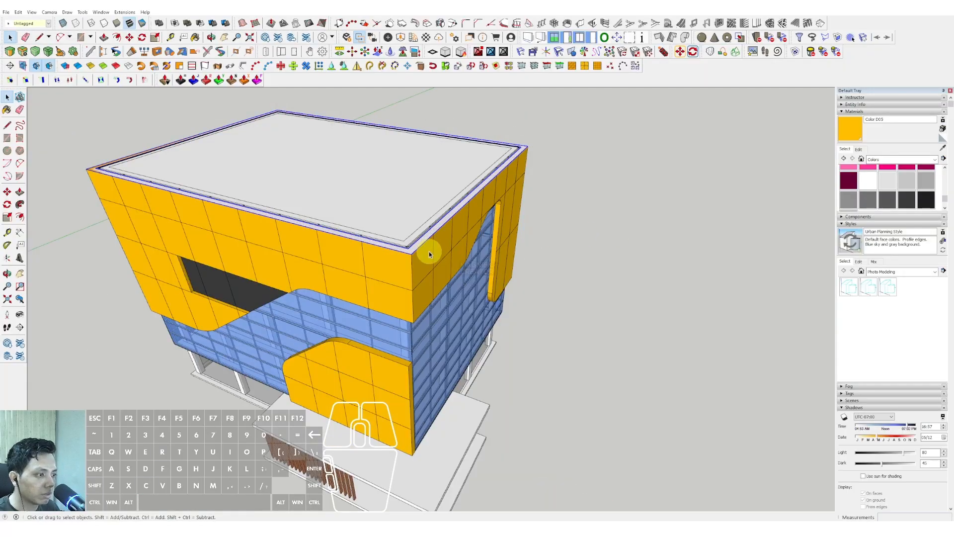
# Extrude the copied rim face upward as a thin cap along the top of the band.
pyautogui.click(435, 213)
pyautogui.moveTo(460, 198); pyautogui.dragTo(474, 123, button='middle')
pyautogui.press('space')
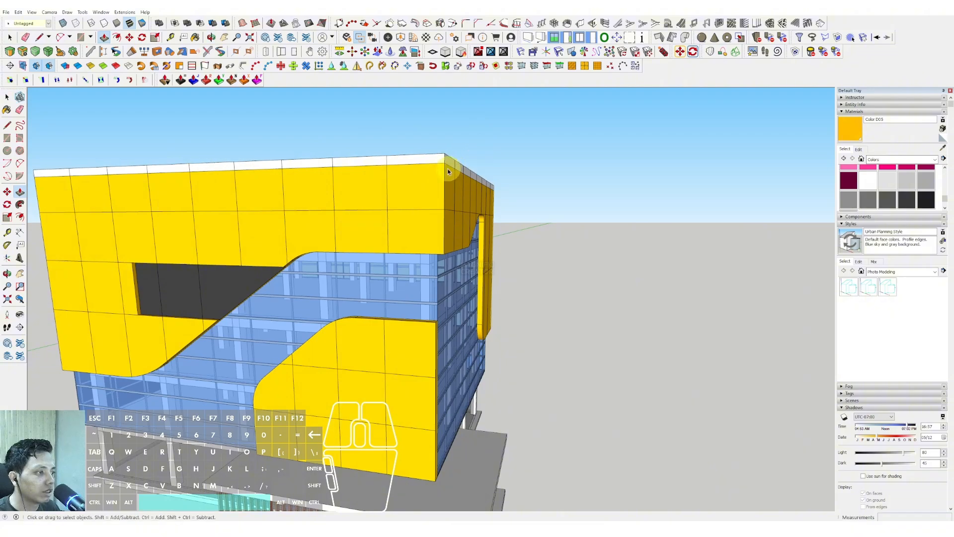
# Paint the thin cap along the band's top rim dark grey with Color M07.
pyautogui.click(444, 160)
pyautogui.scroll(2, 276, 252)
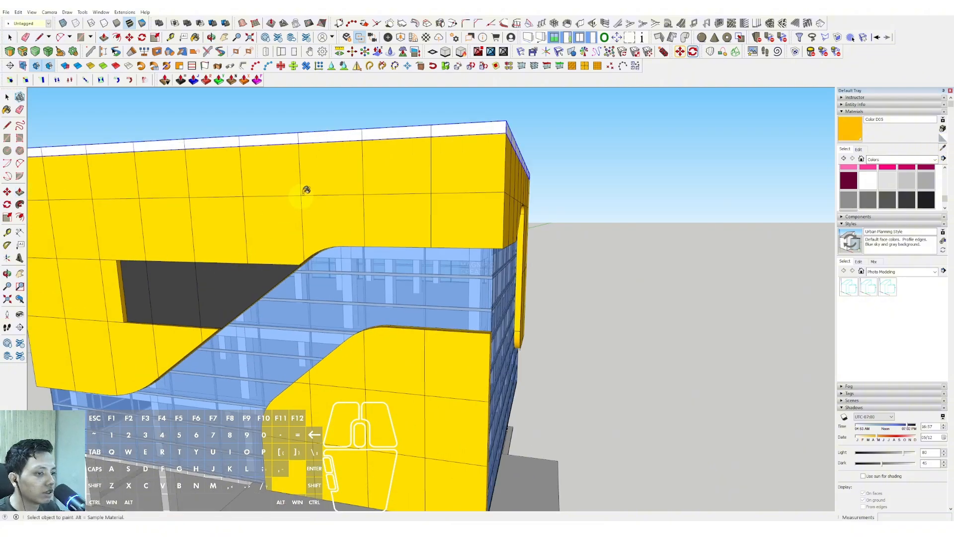
pyautogui.click(322, 135)
pyautogui.scroll(-5, 334, 144)
pyautogui.moveTo(334, 145)
pyautogui.mouseDown(button='middle')
pyautogui.moveTo(375, 239)
pyautogui.moveTo(405, 219)
pyautogui.mouseUp(button='middle')
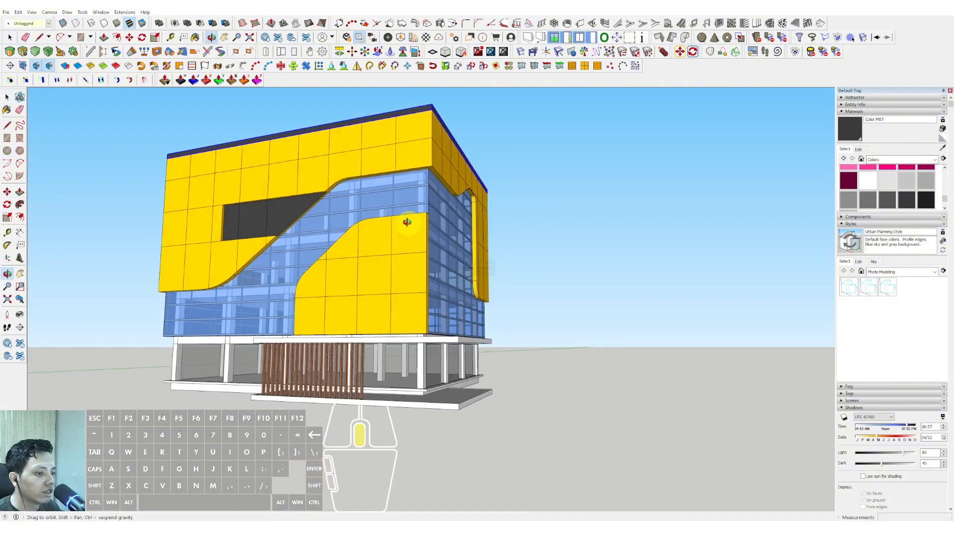
# Open the yellow outer band group for editing at its front face.
pyautogui.press('space')
pyautogui.moveTo(401, 253); pyautogui.dragTo(437, 280, button='middle')
pyautogui.scroll(5, 328, 239)
pyautogui.doubleClick(258, 204)
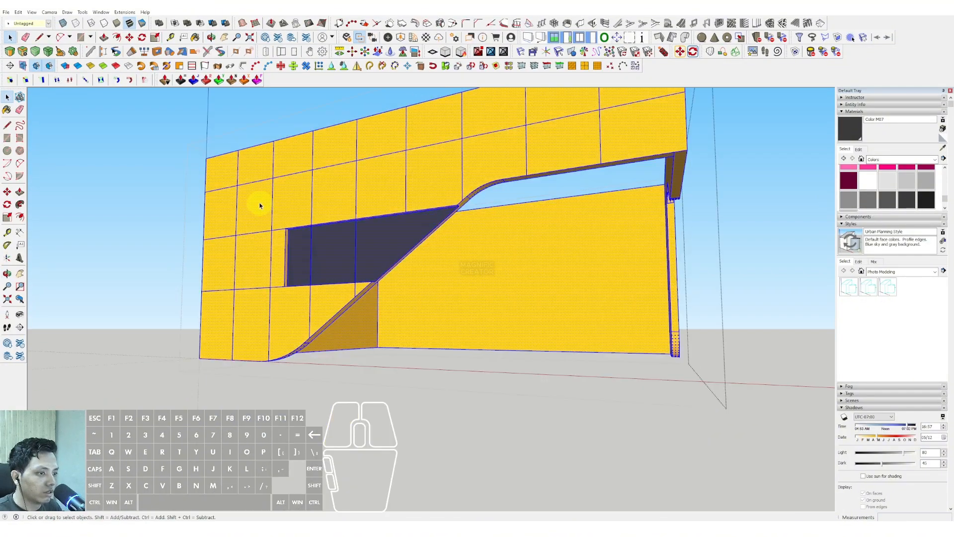
pyautogui.scroll(2, 258, 211)
pyautogui.press('b')
pyautogui.click(259, 198)
pyautogui.hotkey('ctrl', 'z')
pyautogui.press('space')
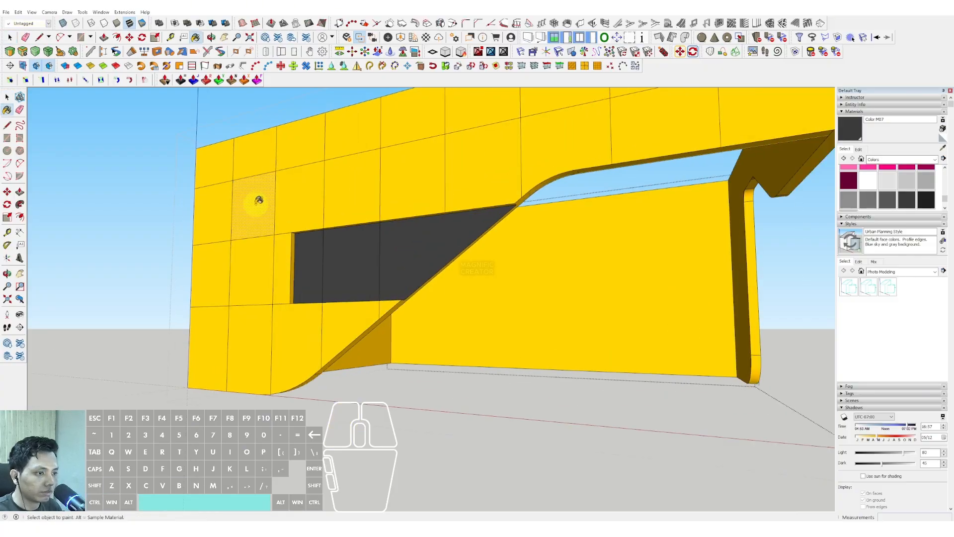
# Push one second-row panel near the far end of the band's front face slightly inward.
pyautogui.press('p')
pyautogui.click(254, 200)
pyautogui.click(255, 204)
pyautogui.press('space')
pyautogui.moveTo(255, 204); pyautogui.dragTo(402, 177, button='middle')
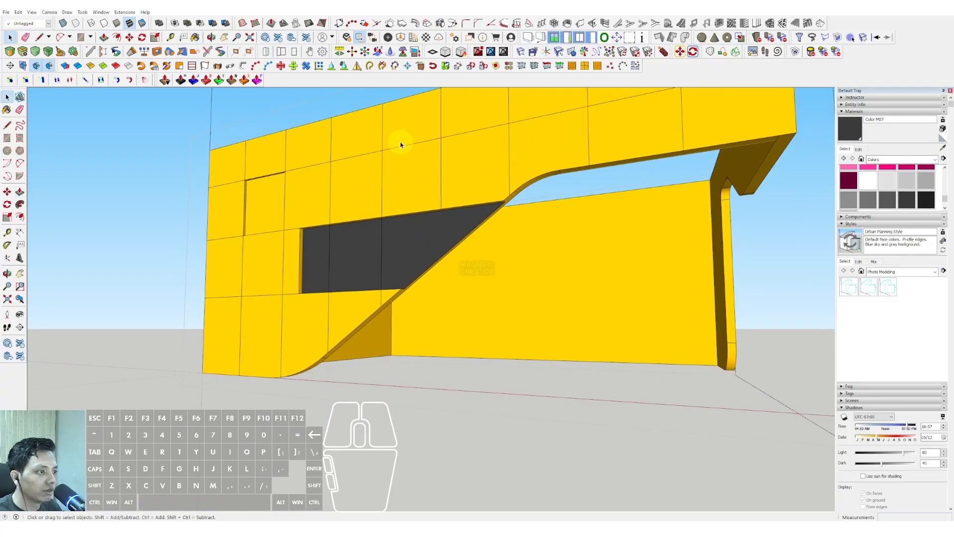
# Push a few more scattered panels on the band's front, side and narrow vertical leg inward by the same depth.
pyautogui.press('p')
pyautogui.moveTo(233, 326); pyautogui.dragTo(562, 147, button='middle')
pyautogui.click(562, 147)
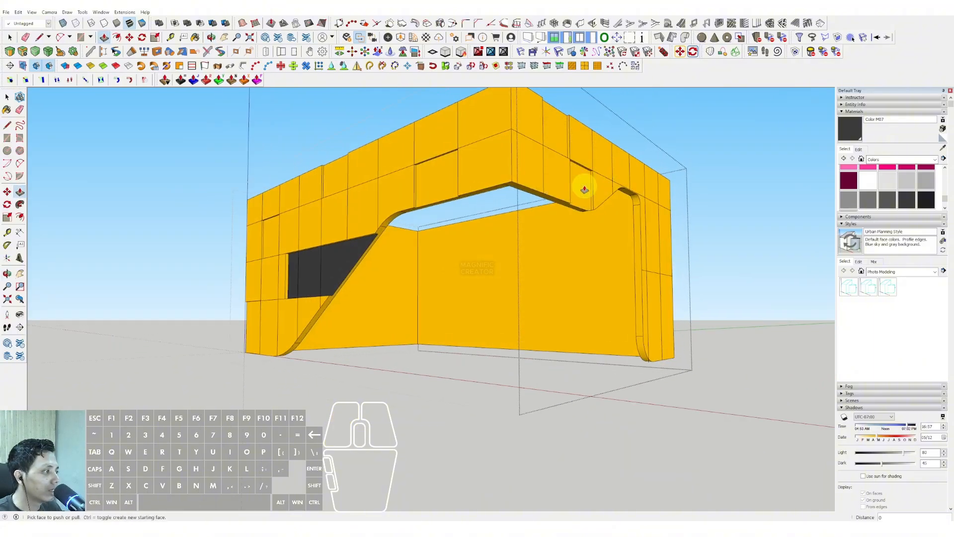
pyautogui.doubleClick(650, 218)
pyautogui.doubleClick(667, 306)
pyautogui.press('space')
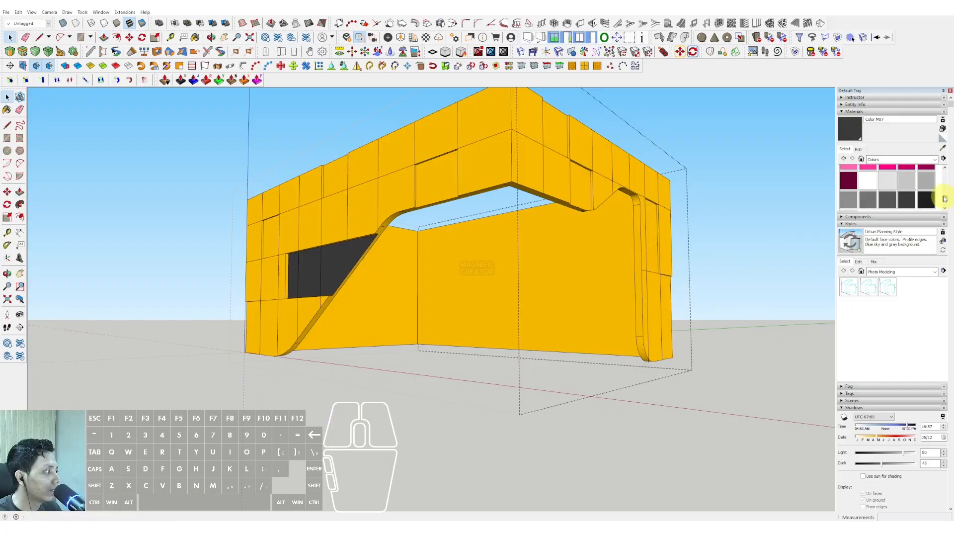
# Paint the recessed panels on the band's side face and vertical leg grey with Color M03.
pyautogui.click(570, 163)
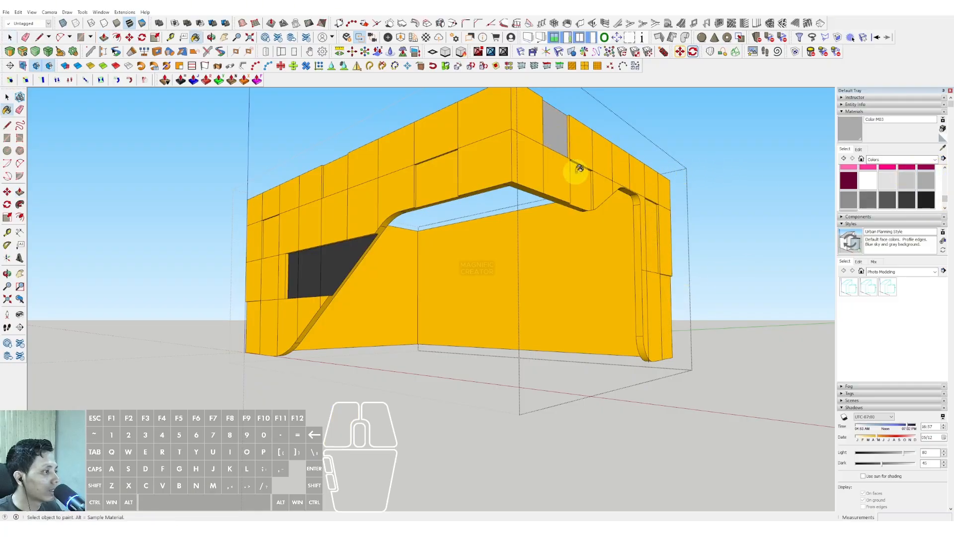
pyautogui.click(656, 241)
pyautogui.click(661, 288)
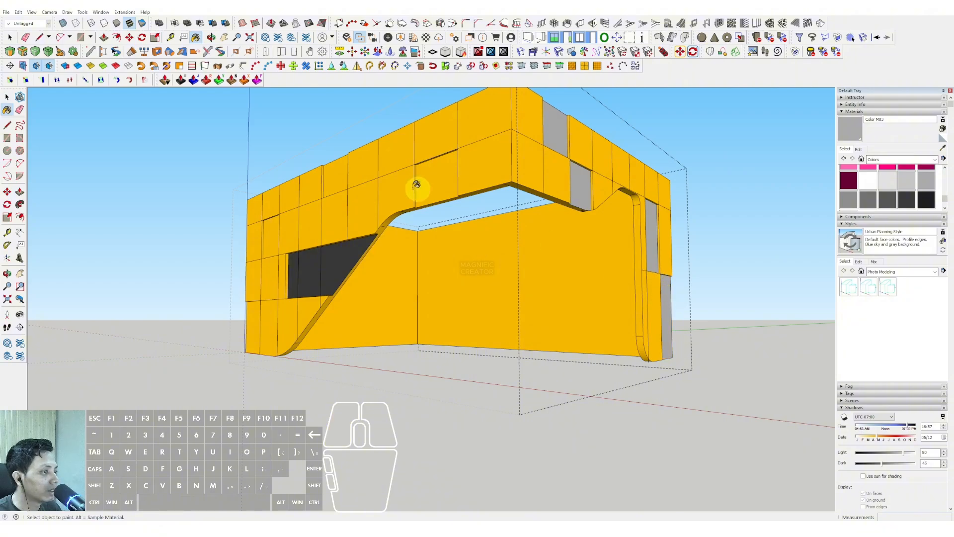
# Paint the recessed panels on the band's front face with Color M03 and leave the band group.
pyautogui.scroll(3, 278, 234)
pyautogui.click(365, 164)
pyautogui.scroll(-3, 457, 150)
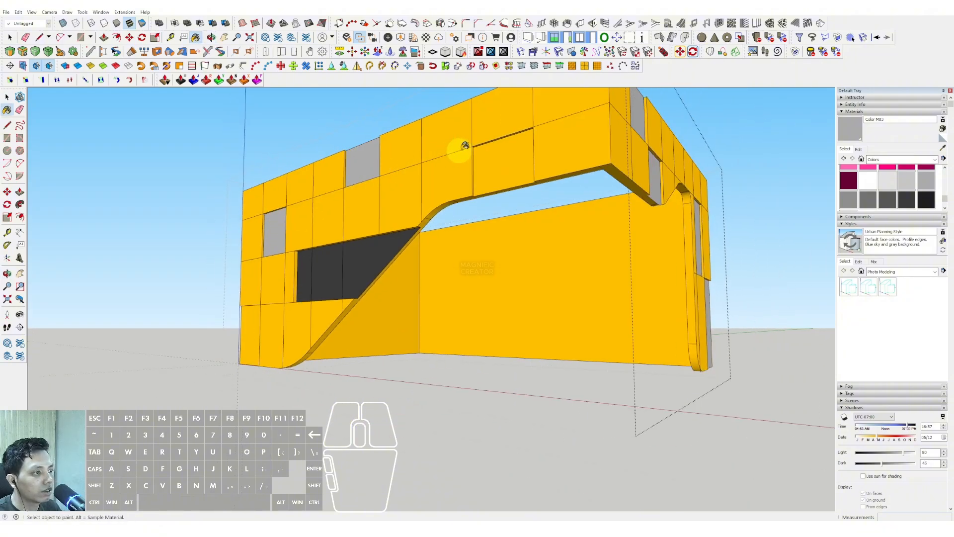
pyautogui.scroll(-3, 396, 293)
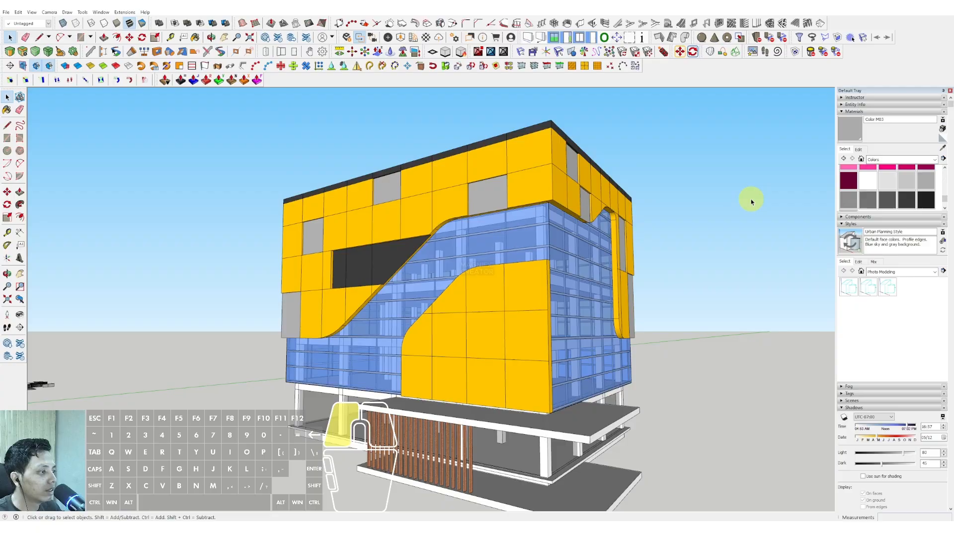
pyautogui.moveTo(752, 198); pyautogui.dragTo(440, 237, button='middle')
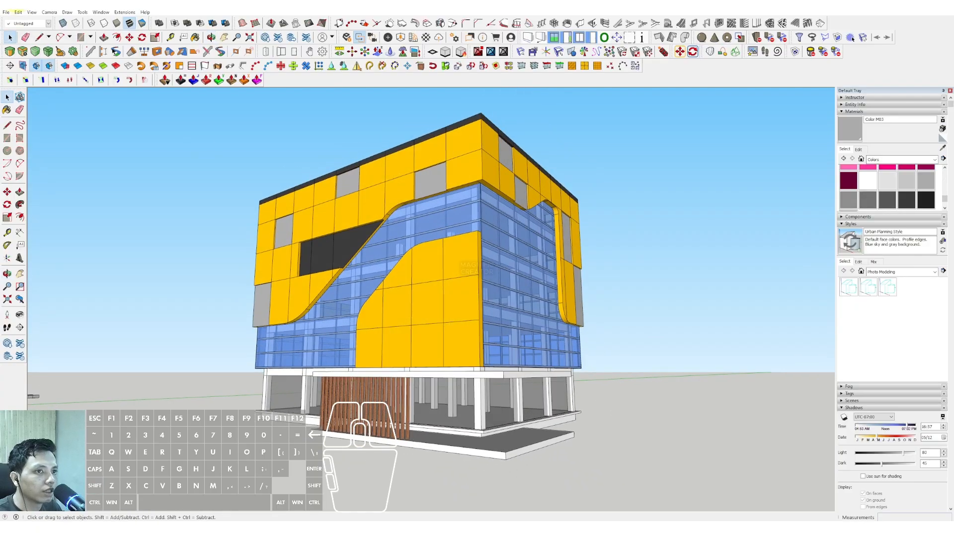
# Turn on shadows and set the shadow time to about 09:17.
pyautogui.click(31, 13)
pyautogui.click(49, 99)
pyautogui.moveTo(390, 214); pyautogui.dragTo(413, 220, button='middle')
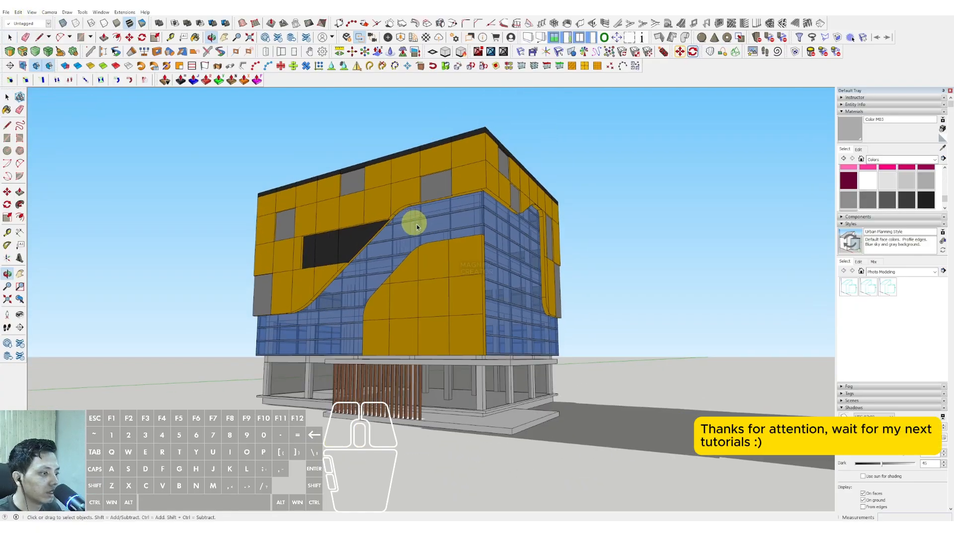
pyautogui.scroll(-3, 894, 348)
pyautogui.click(875, 366)
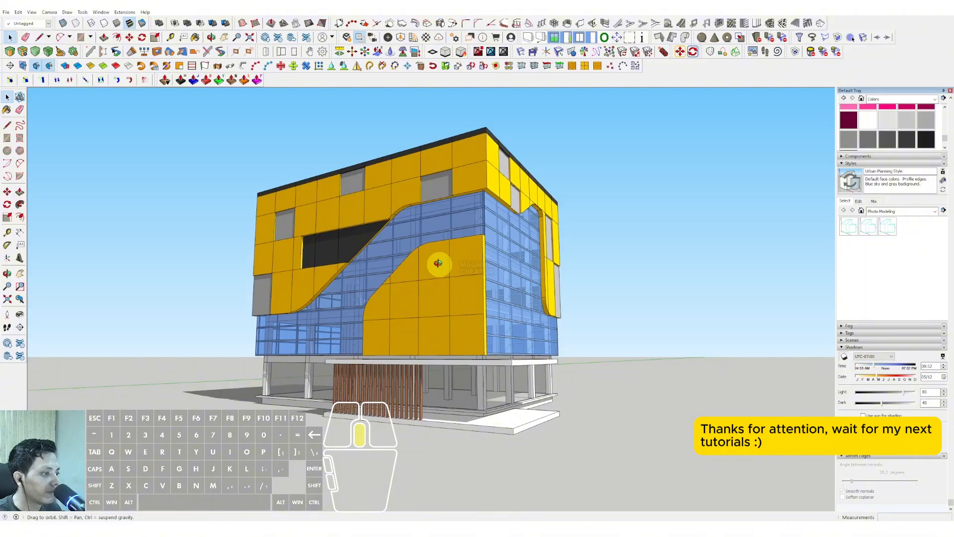
pyautogui.moveTo(437, 262); pyautogui.dragTo(448, 262, button='middle')
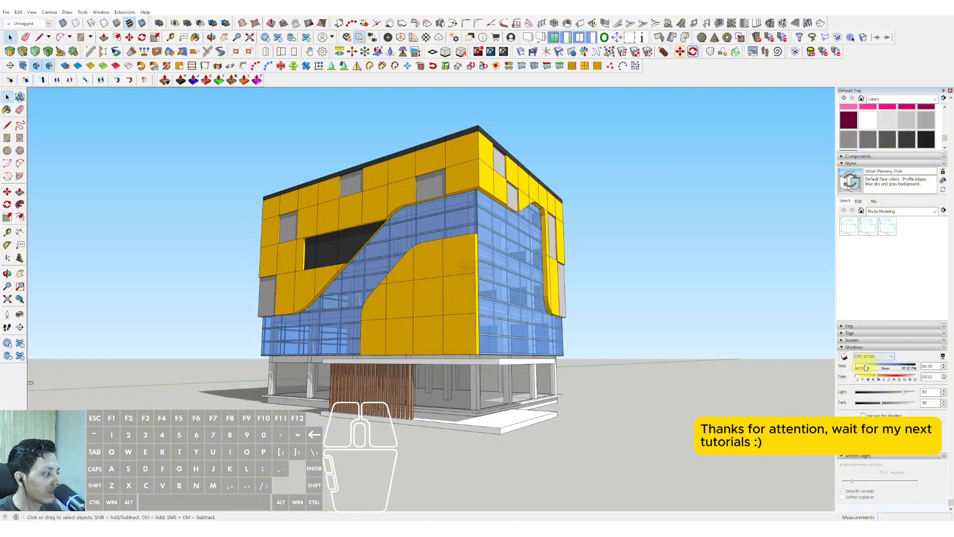
pyautogui.moveTo(865, 368); pyautogui.dragTo(897, 374)
# Turn off the shadow display.
pyautogui.moveTo(415, 228); pyautogui.dragTo(420, 228, button='middle')
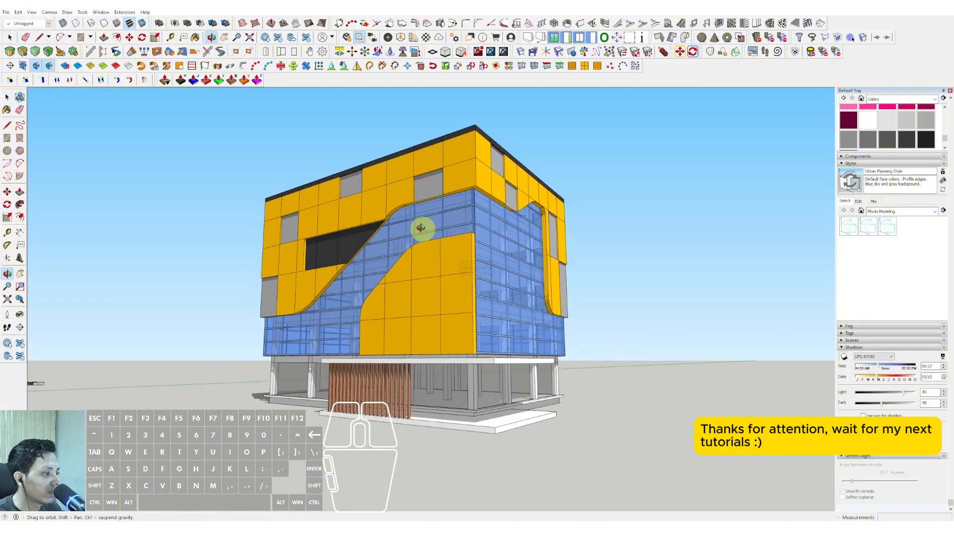
pyautogui.click(31, 12)
pyautogui.click(46, 100)
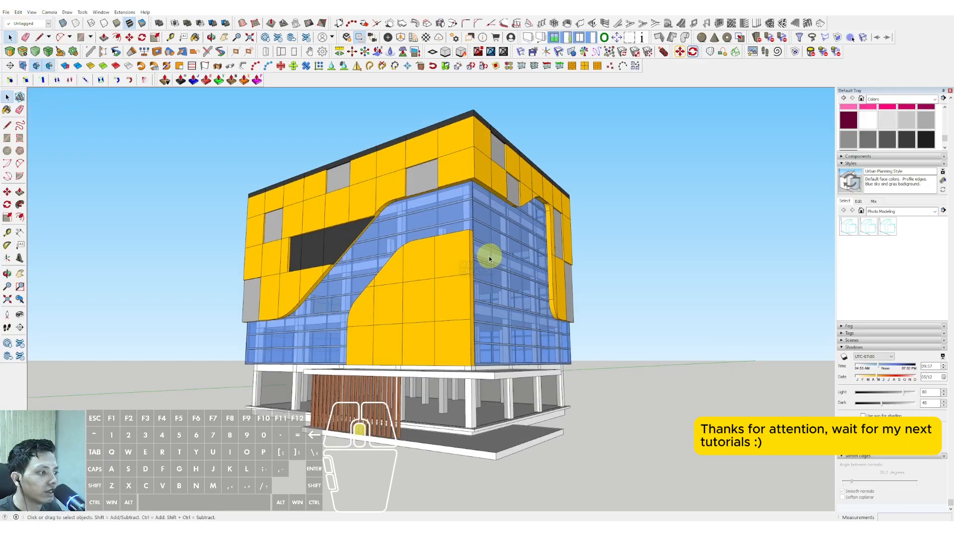